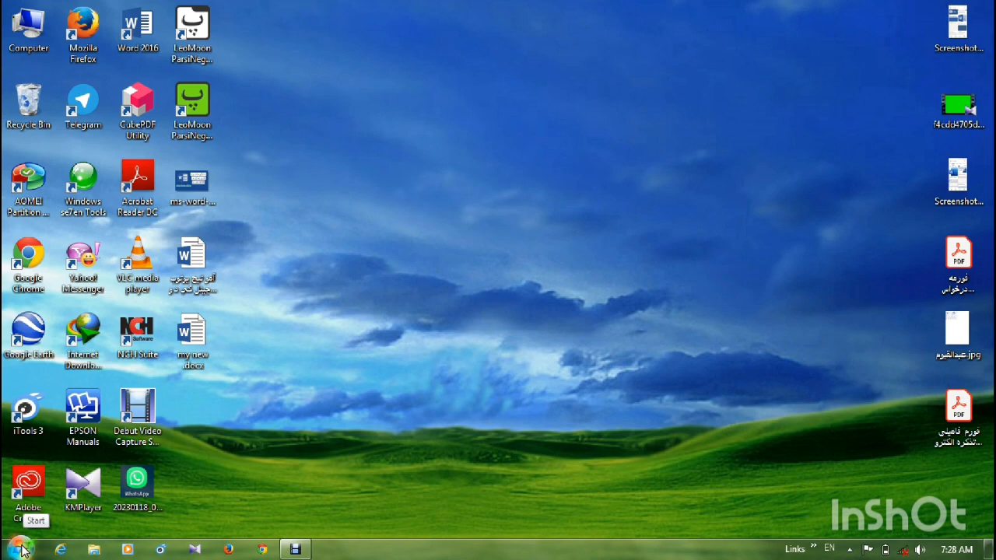
- Launch Word 2016 through a search for "word", and close it again without creating a document
left_click(20, 550)
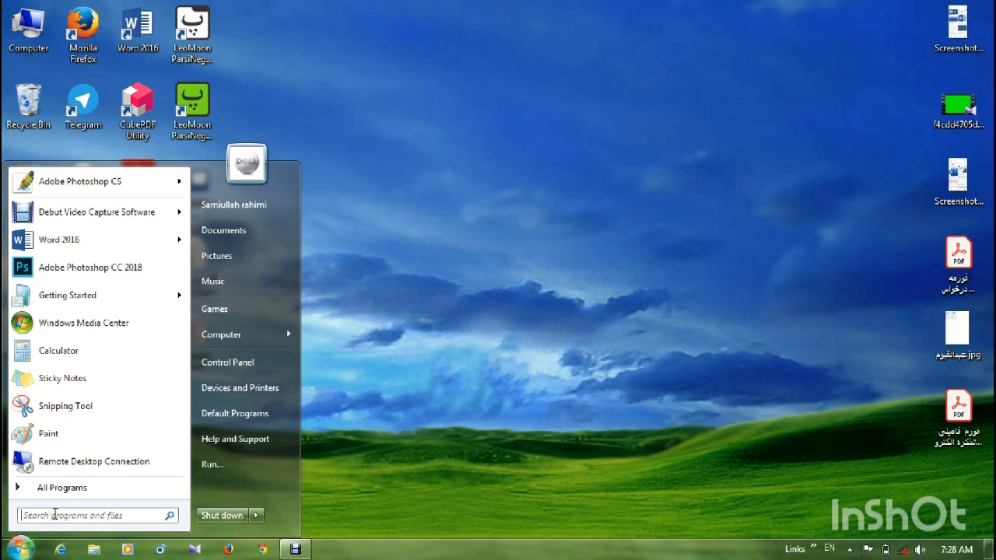
type("word")
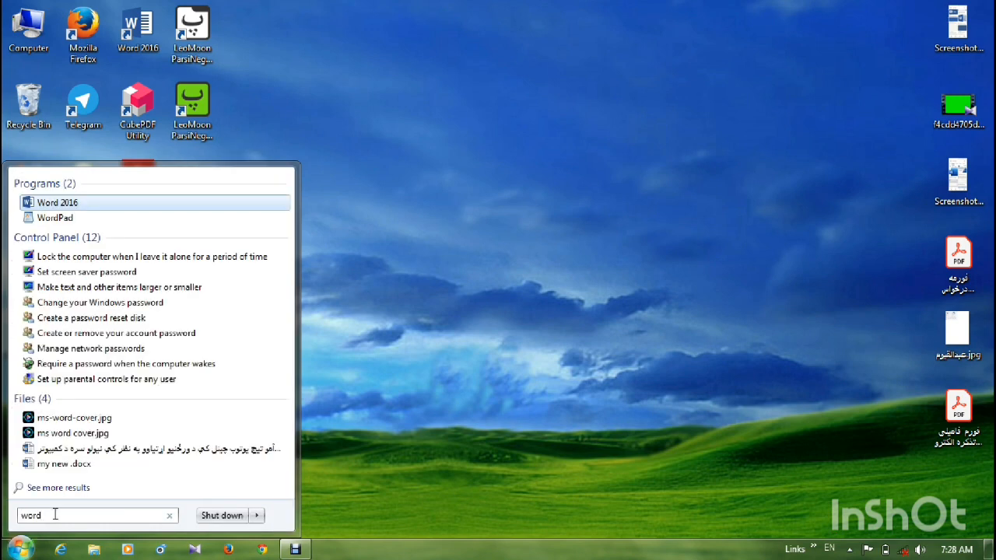
left_click(71, 207)
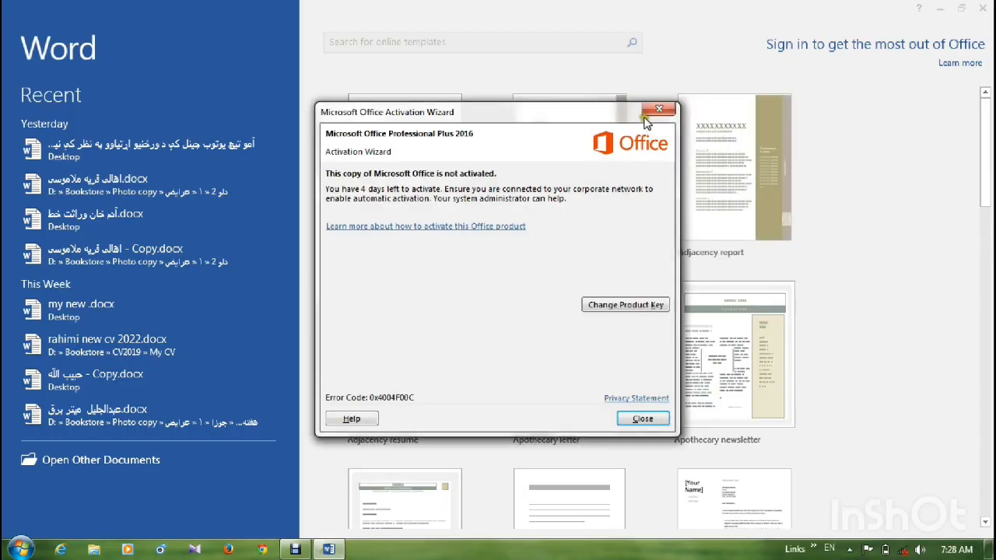
left_click(650, 111)
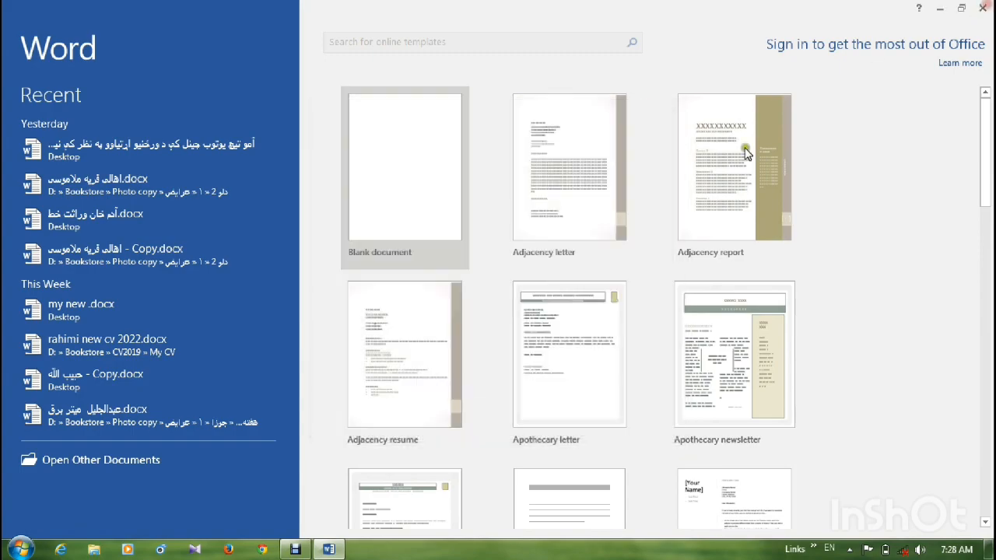
left_click(982, 8)
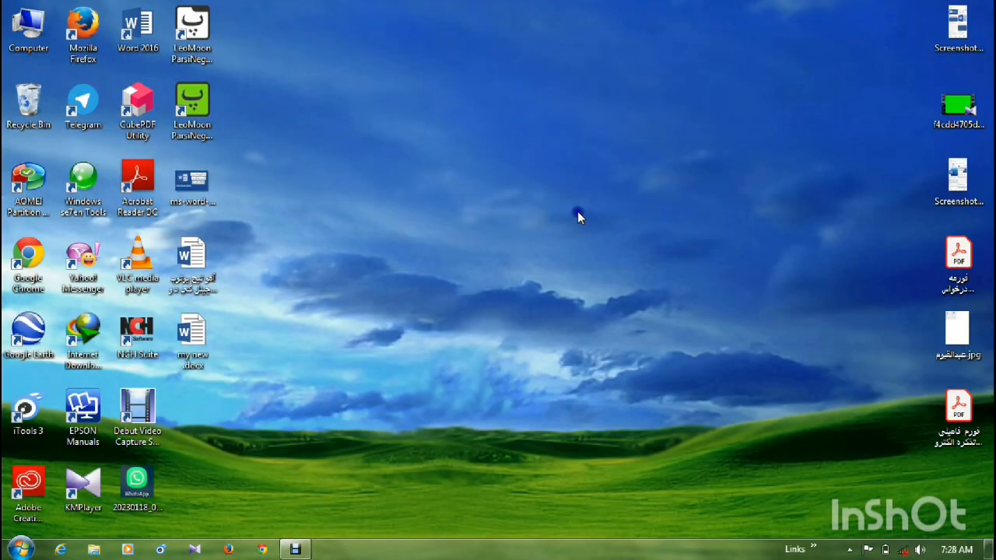
- Create a Word document named "amo teach" on the desktop and open it
right_click(577, 212)
mouse_move(619, 383)
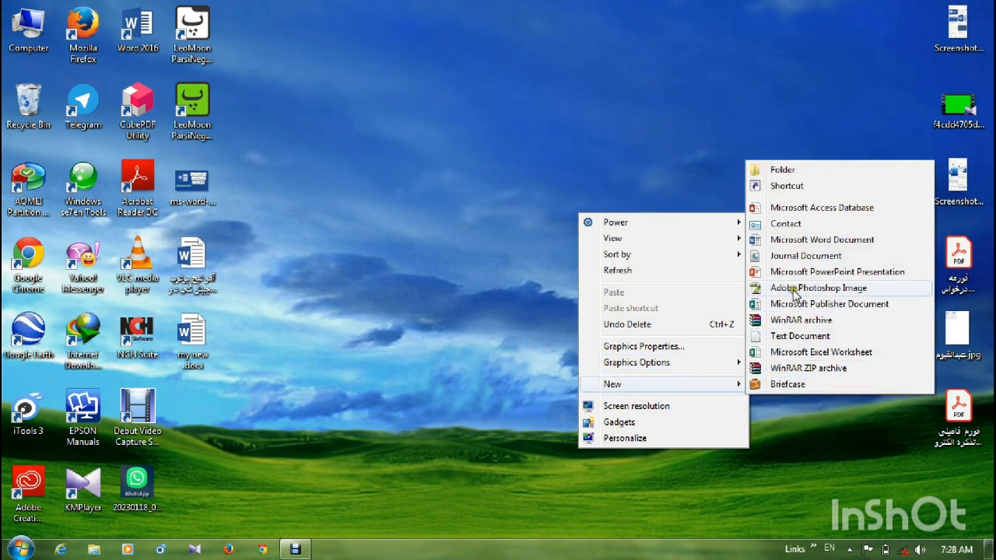
left_click(788, 246)
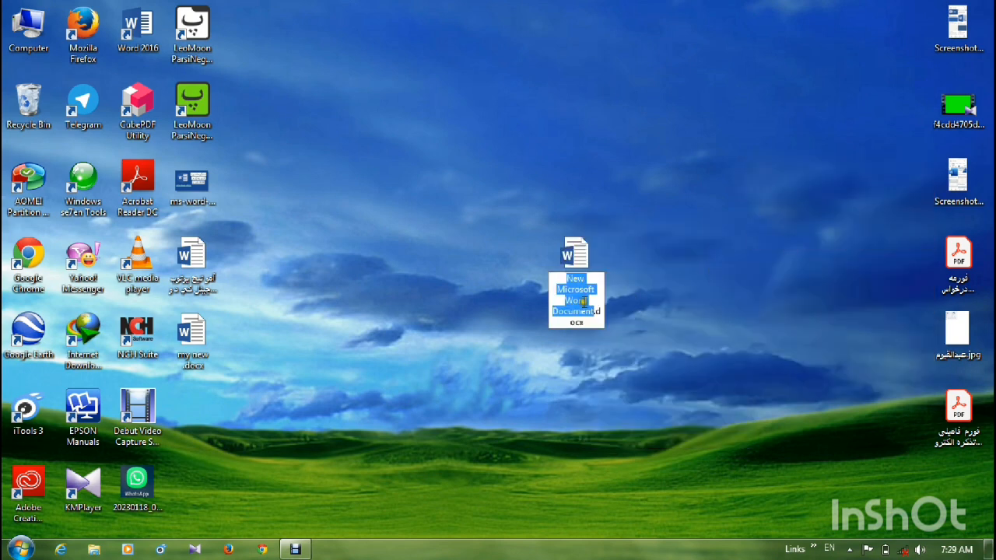
type("amo t")
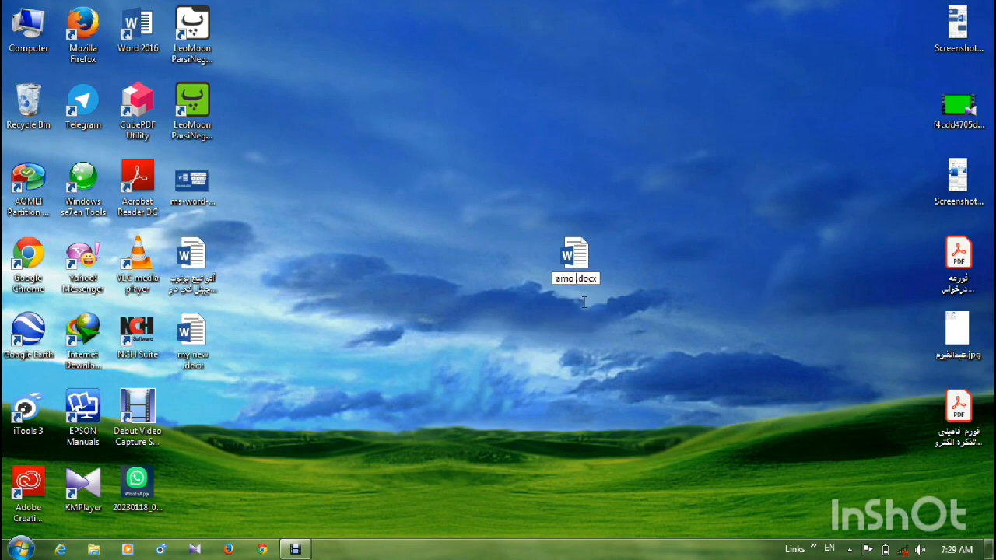
type("each")
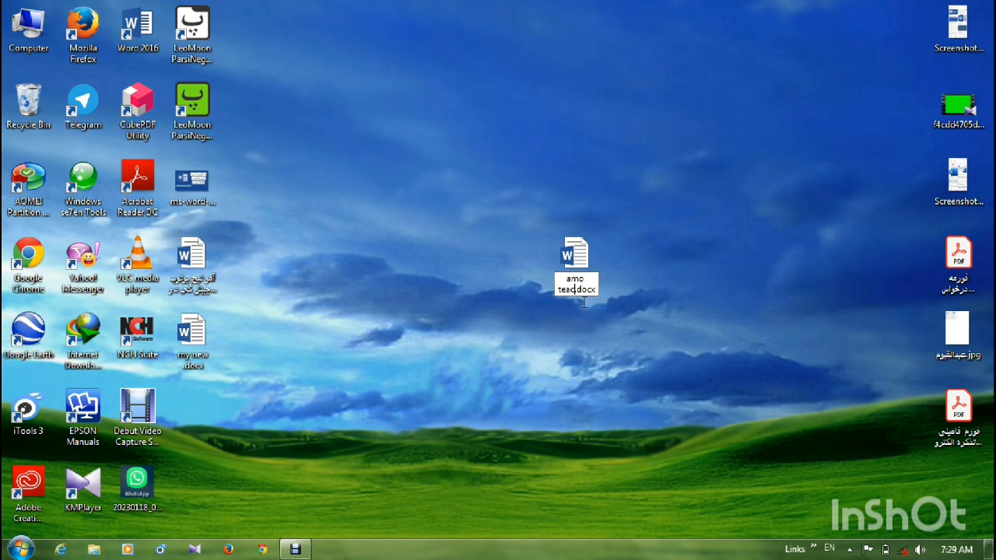
key("Return")
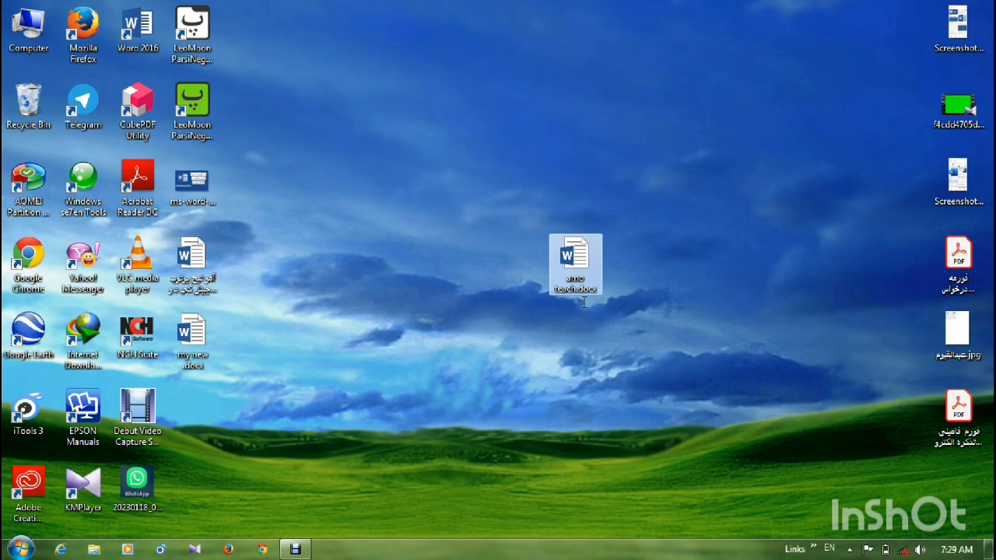
double_click(579, 255)
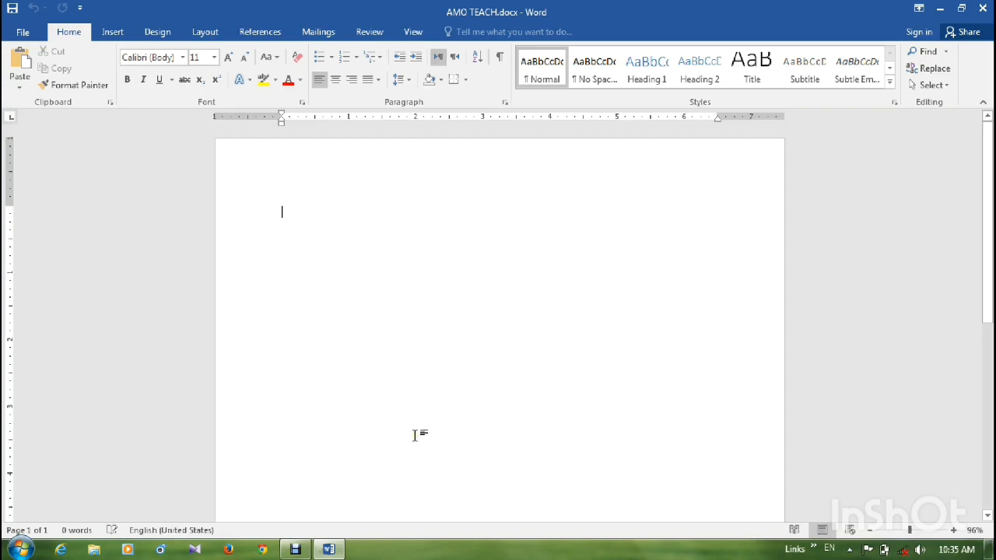
- Reduce the page's right margin on the ruler to about 0.94 inches
left_click(286, 500)
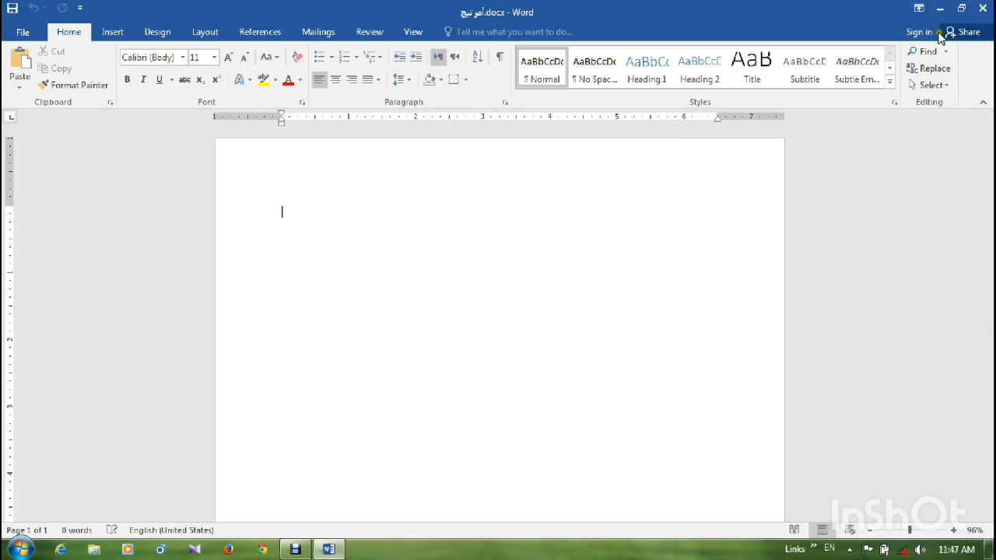
mouse_move(990, 154)
left_mouse_down()
mouse_move(989, 311)
mouse_move(990, 155)
left_mouse_up()
left_click_drag(717, 117, 721, 116)
- Set custom page margins of 0.6" for top, left and bottom and 0.9" for right
left_click(203, 35)
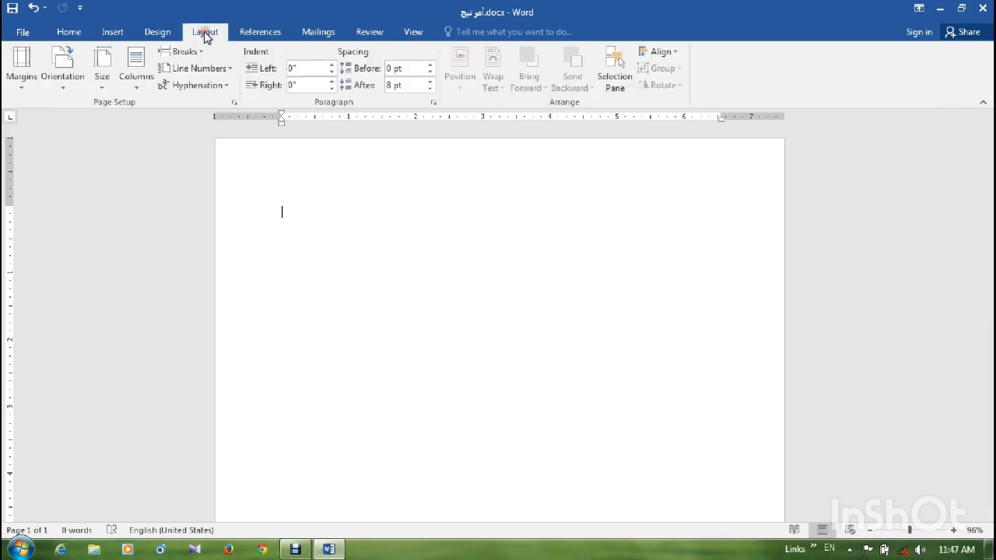
left_click(21, 91)
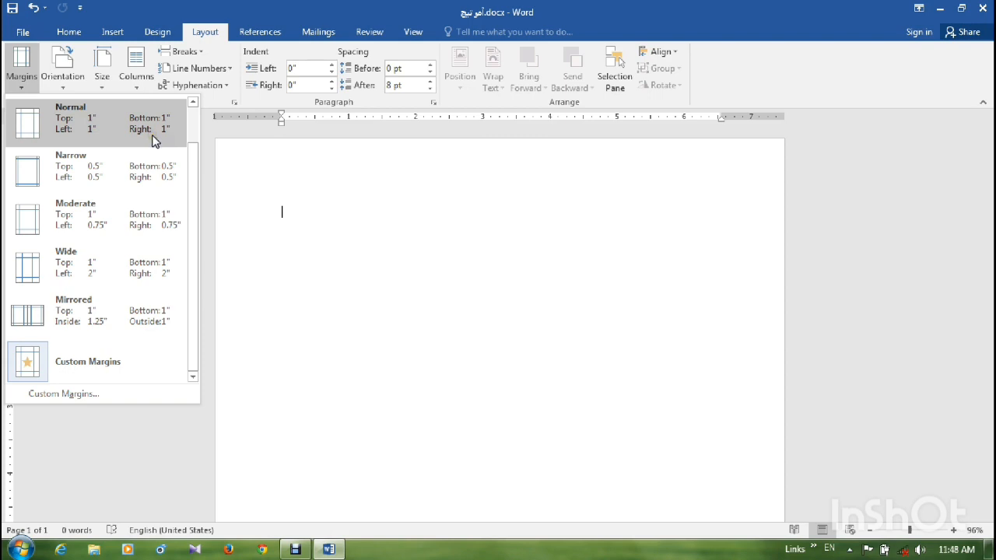
left_click(93, 167)
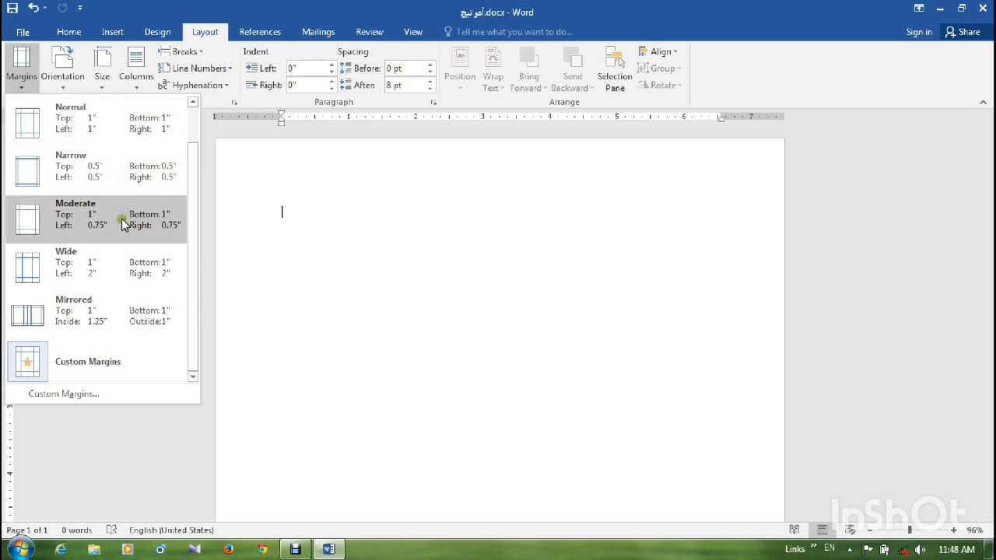
left_click(89, 393)
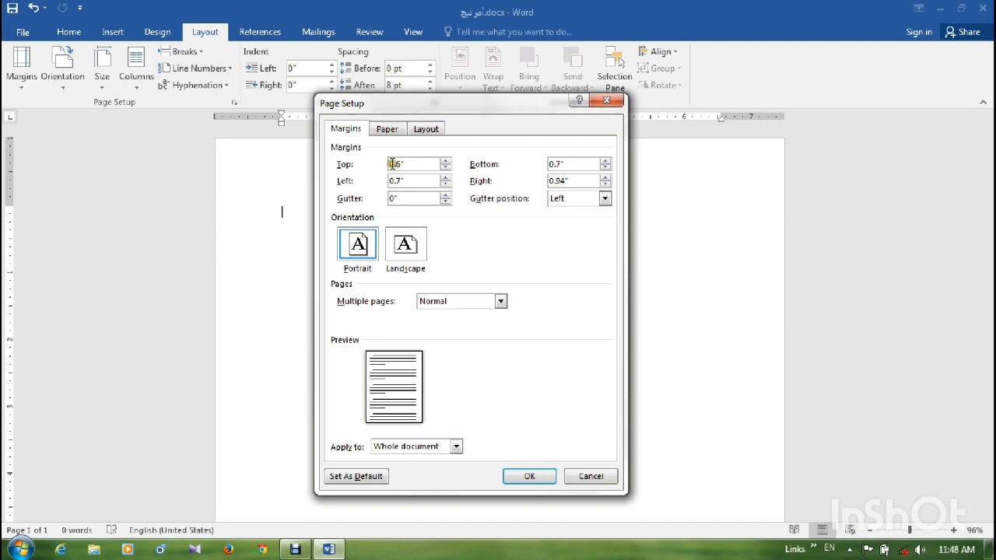
left_click(445, 169)
left_click(445, 162)
left_click(446, 185)
left_click(605, 168)
left_click(606, 184)
- Set a 0.3" gutter positioned on the right side of the page and apply the page setup
left_click(603, 199)
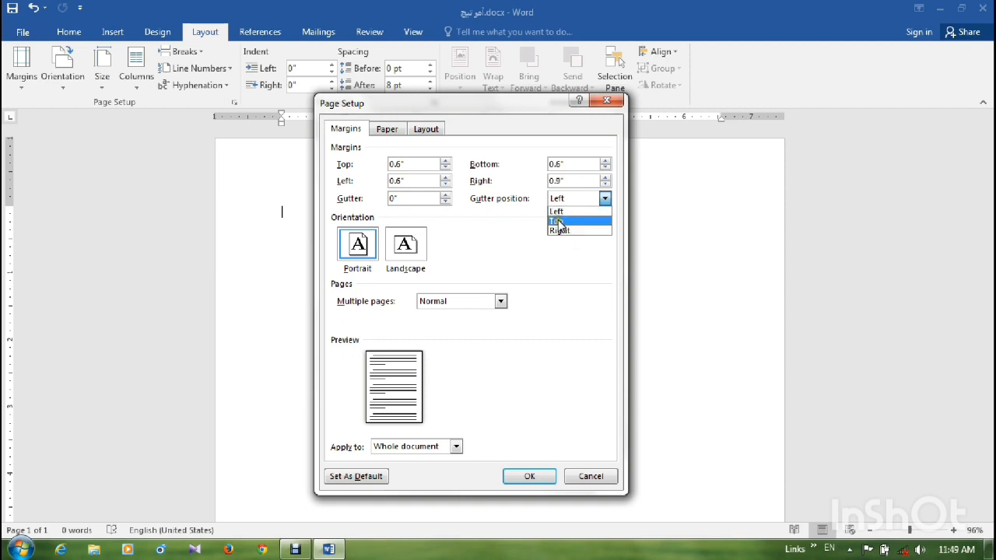
left_click(395, 198)
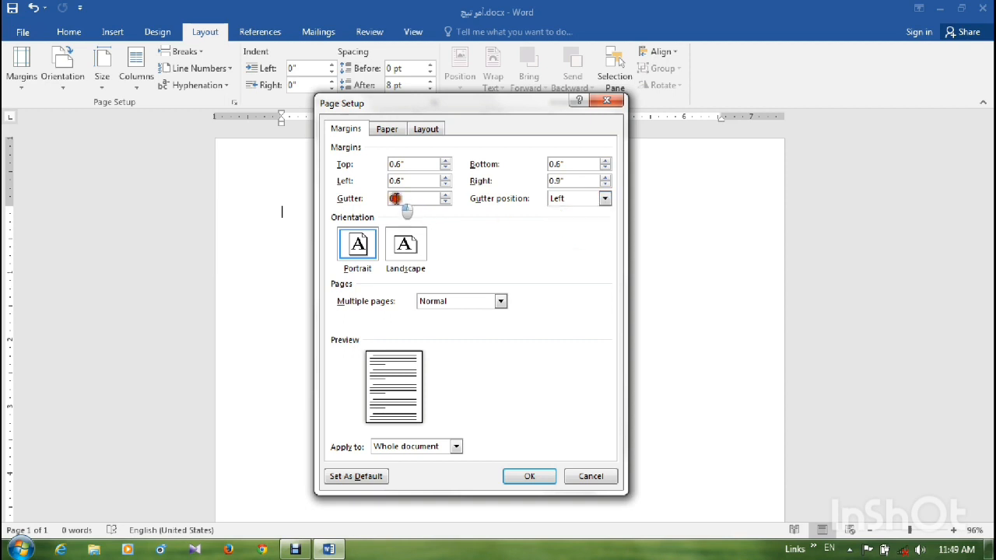
left_click(446, 195)
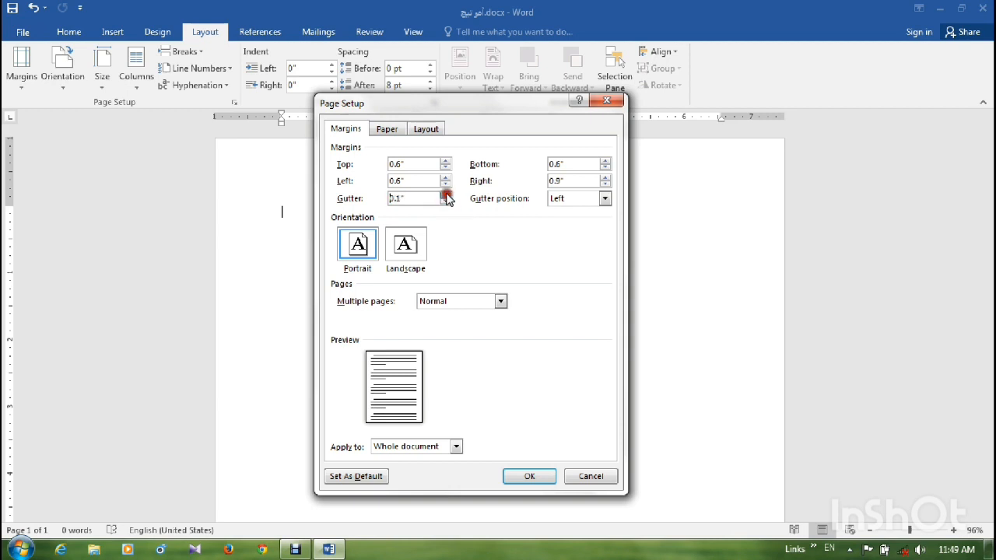
left_click(446, 195)
left_click(446, 194)
left_click(603, 199)
left_click(569, 231)
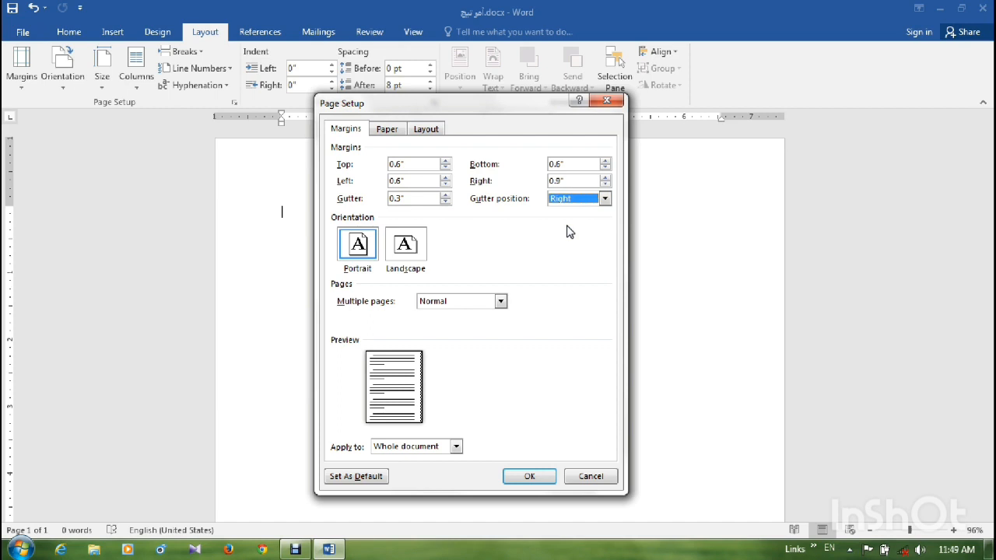
left_click(522, 478)
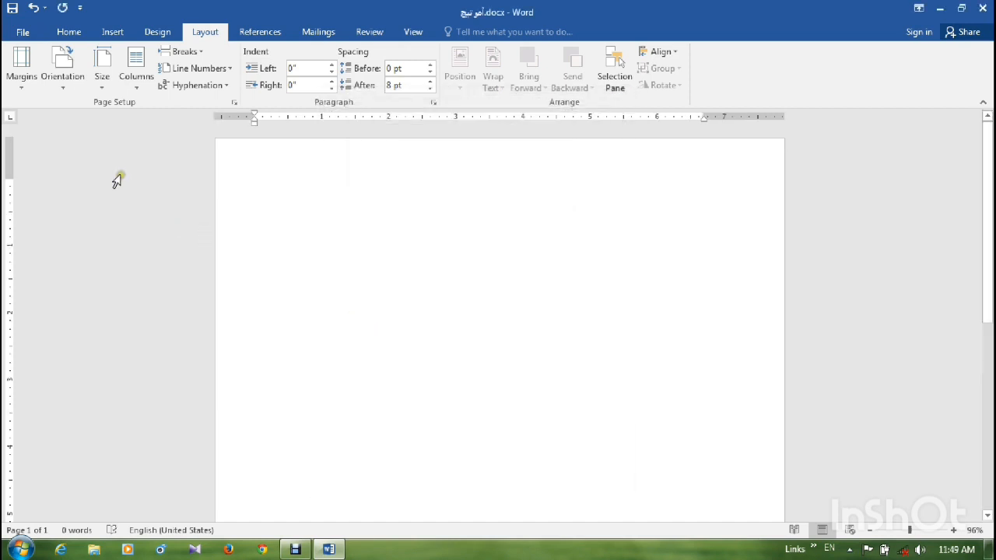
- Switch the page orientation to Landscape and back to Portrait
left_click(61, 91)
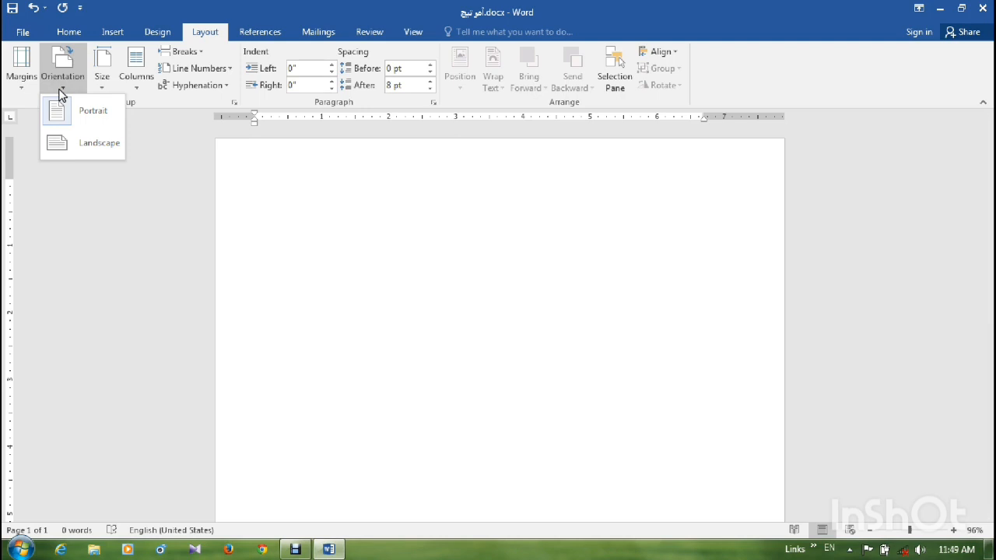
left_click(94, 142)
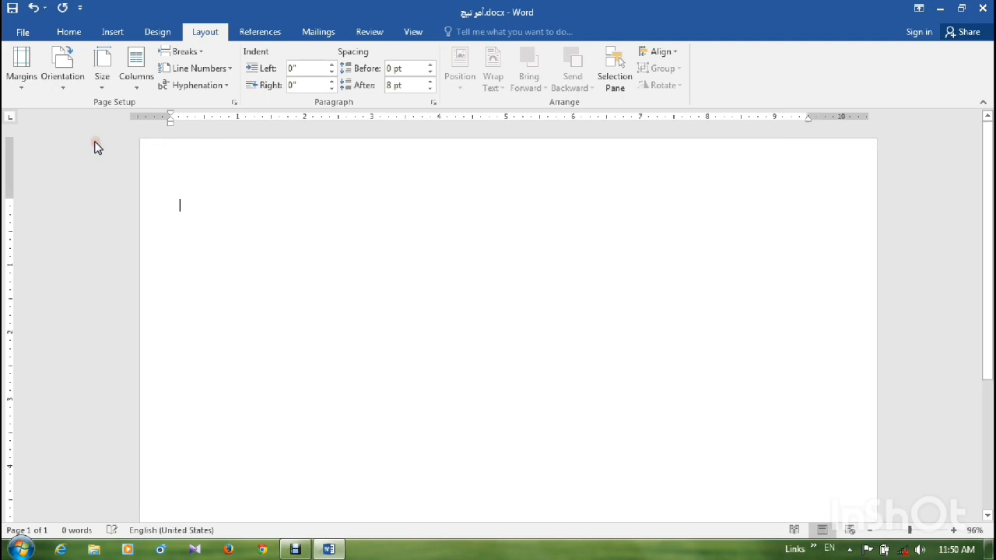
left_click(63, 89)
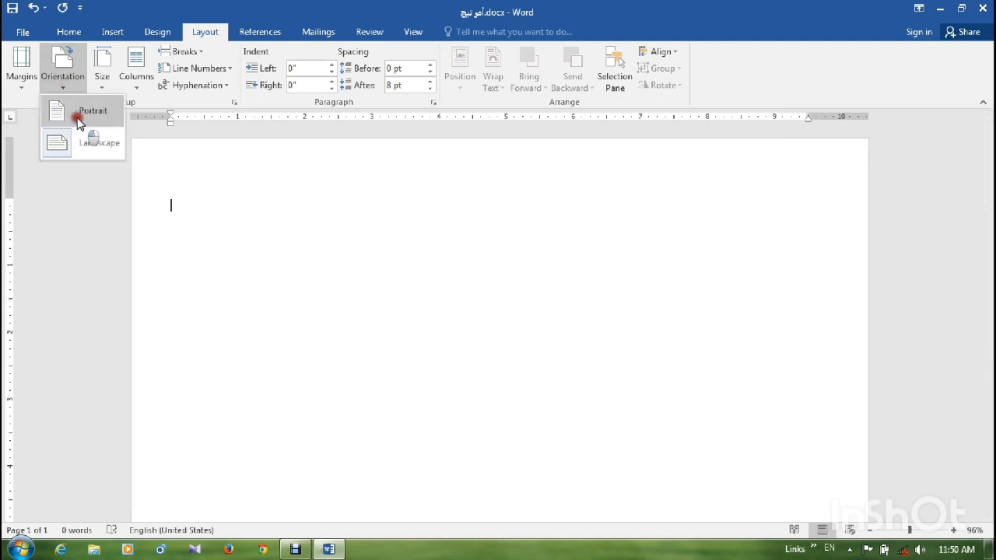
left_click(79, 120)
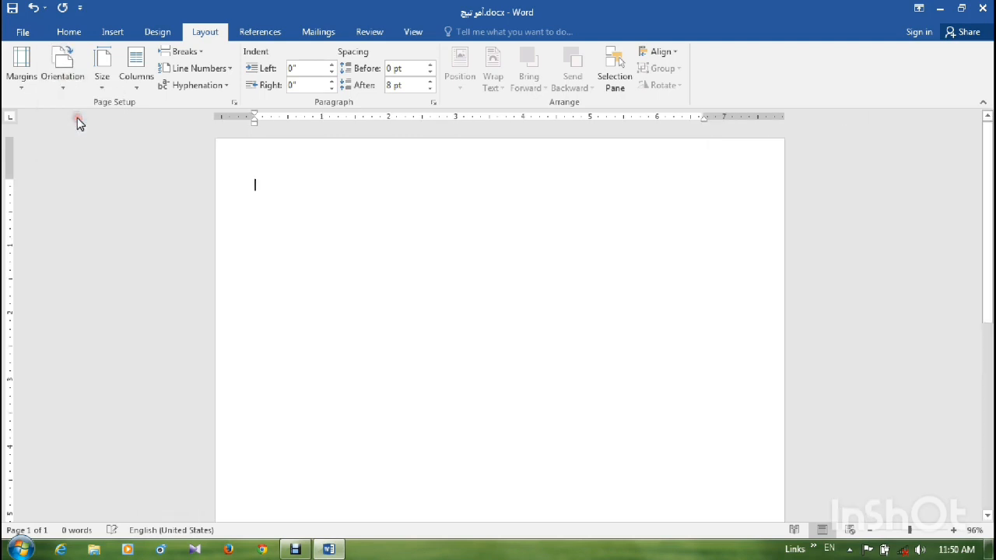
- Set the paper size to A4 and paste the copied Pashto text into the blank document
left_click(103, 87)
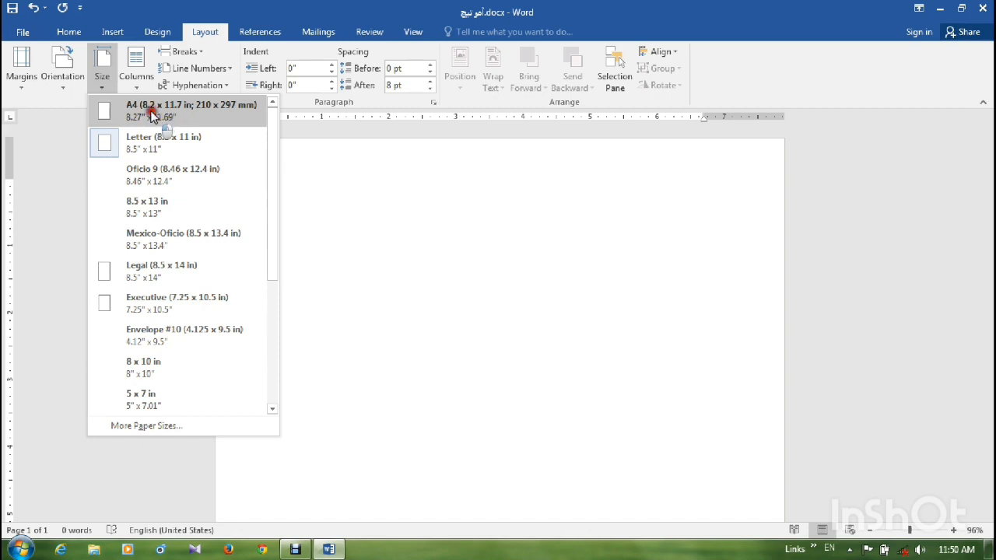
left_click(153, 114)
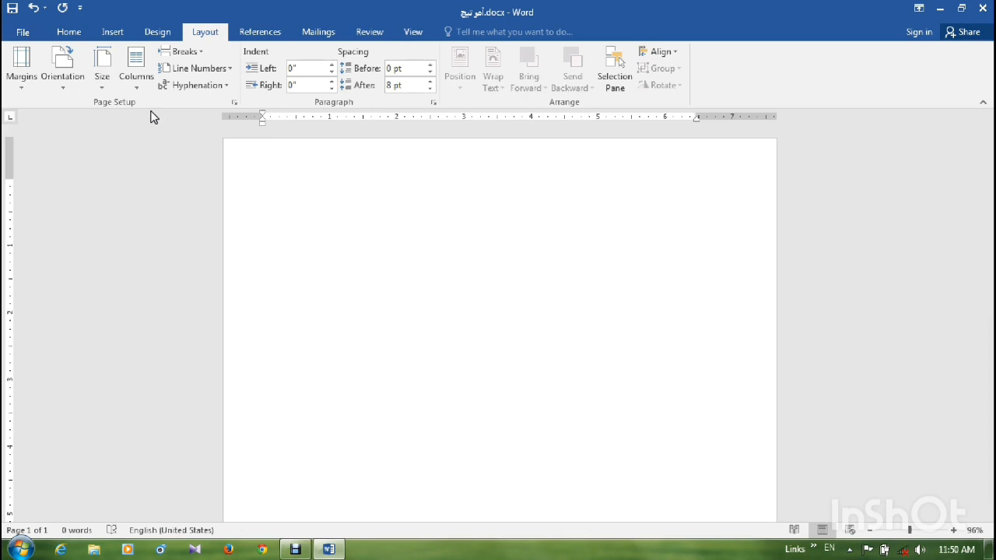
left_click(70, 33)
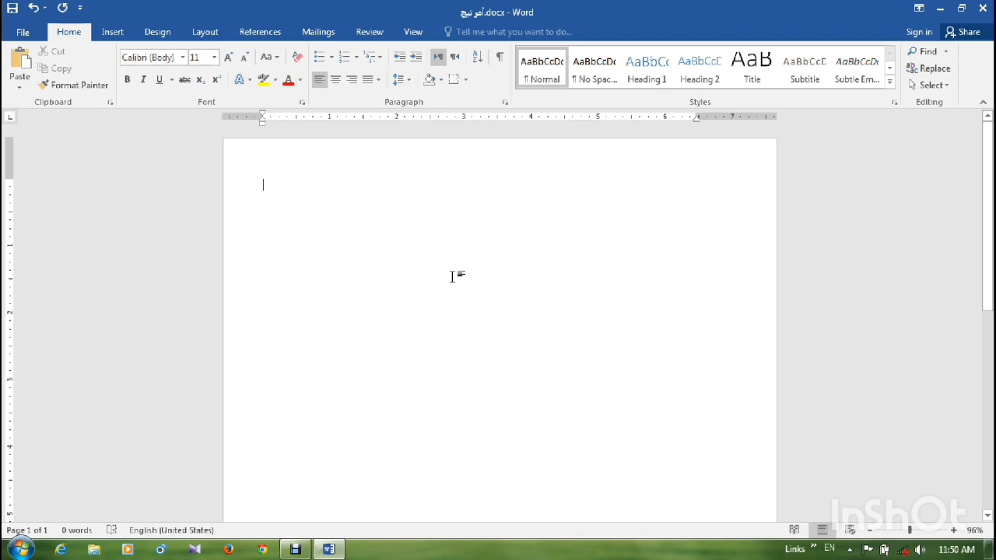
key("ctrl+v")
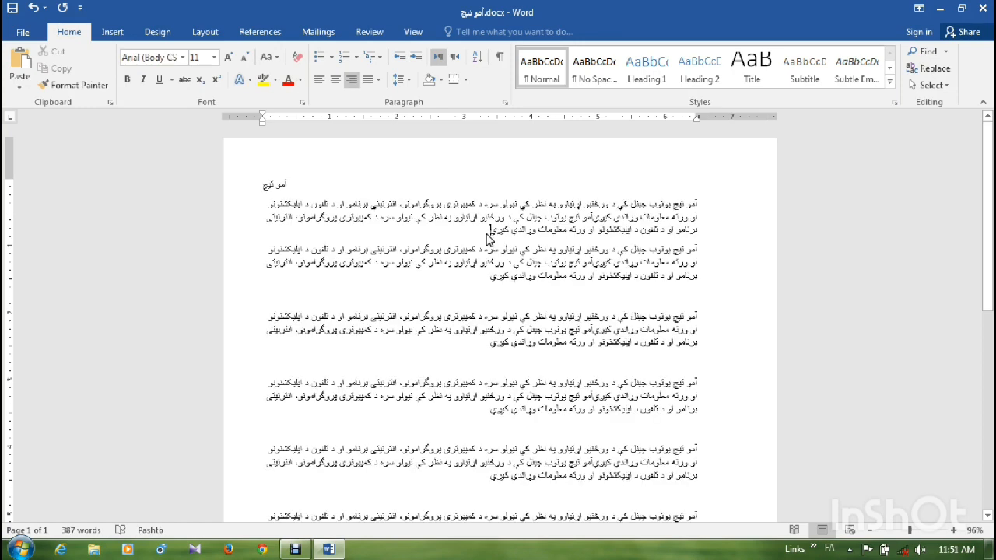
- Set the font size of the first full paragraph below the heading line to 14
left_click_drag(489, 236, 695, 202)
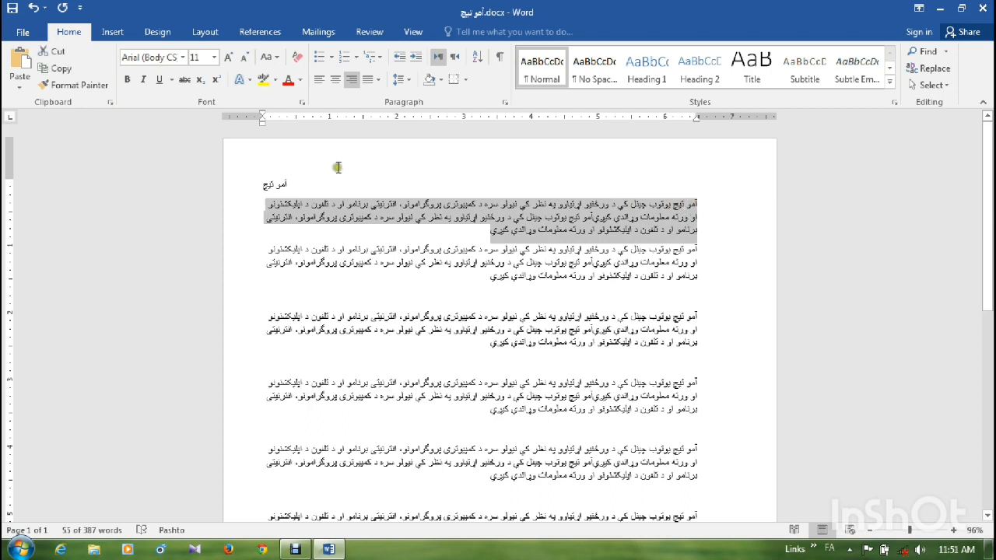
left_click(215, 62)
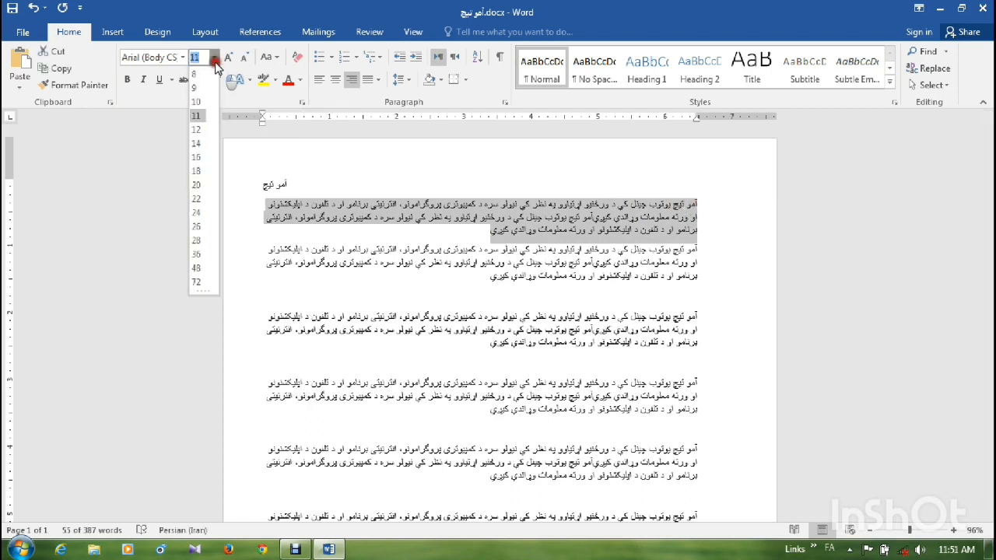
left_click(214, 62)
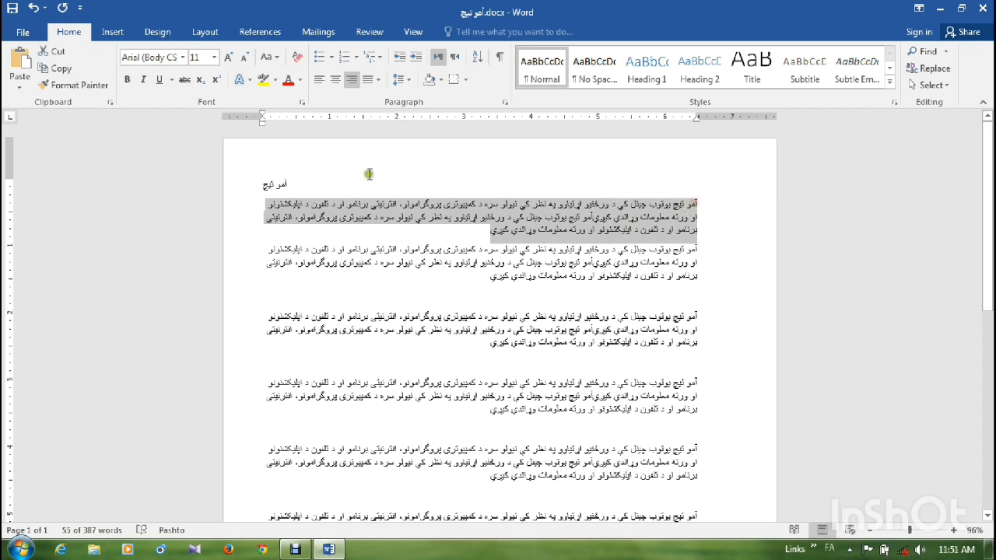
left_click(215, 64)
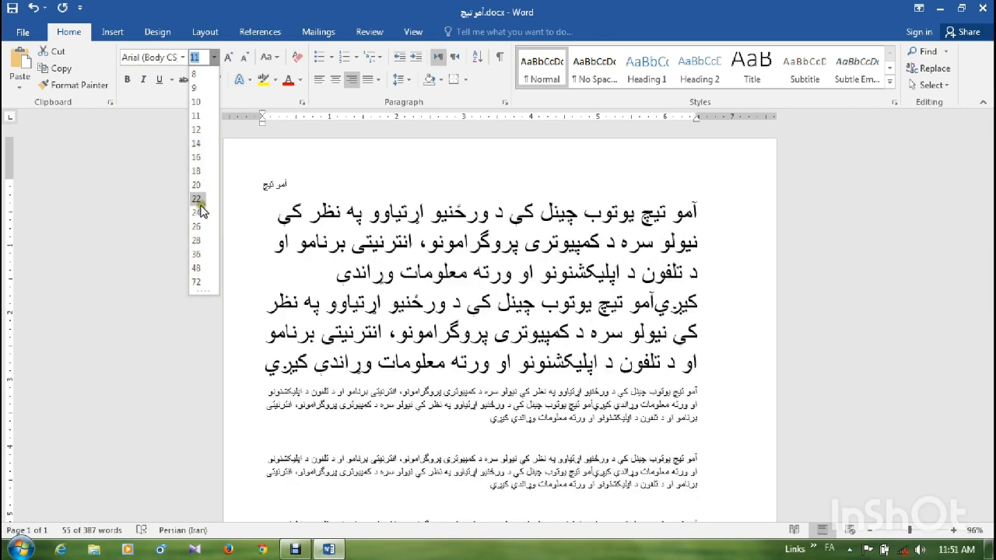
left_click(197, 144)
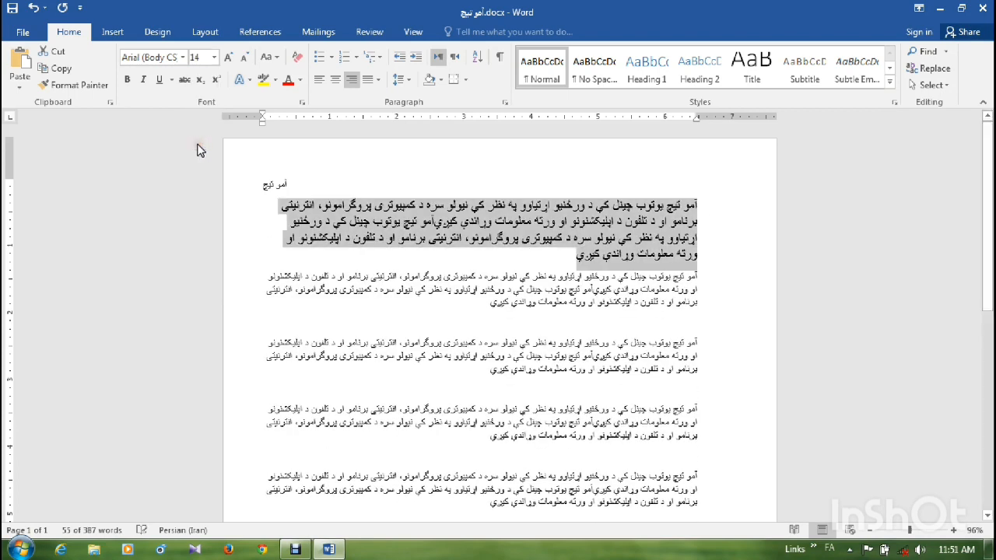
- Preview other fonts on the first full paragraph, enlarge its text one size and shrink it back to 14
left_click(182, 57)
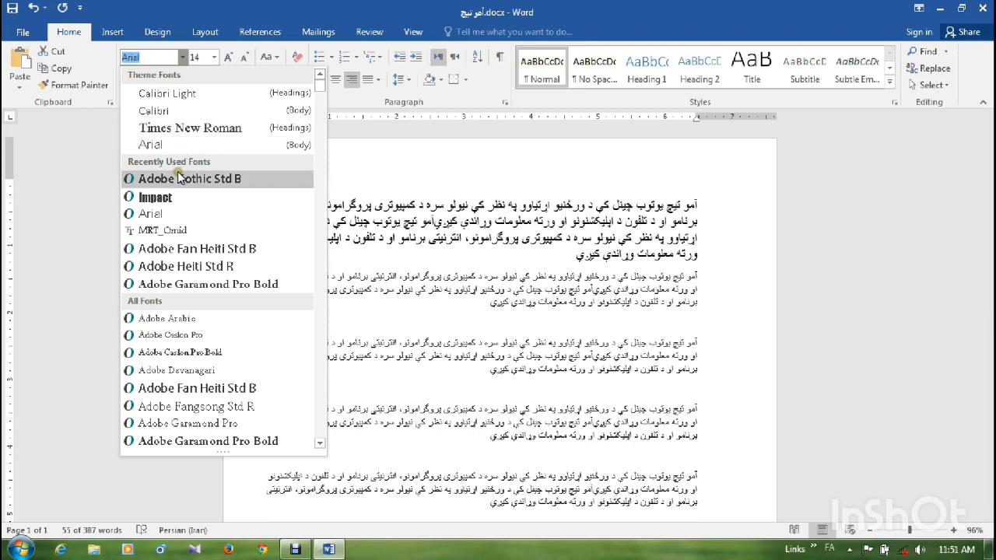
scroll(179, 198, "down", 20)
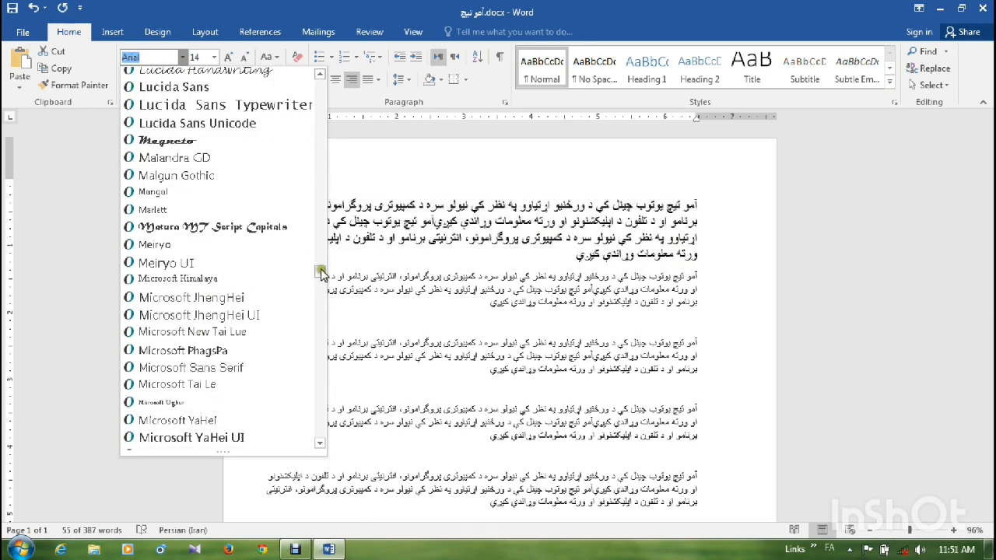
left_click_drag(320, 271, 318, 327)
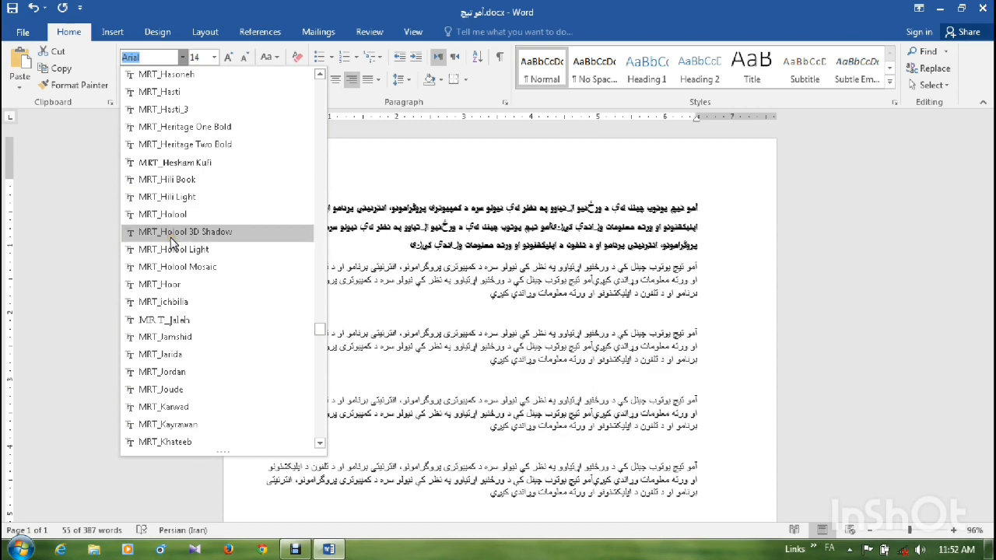
left_click(329, 177)
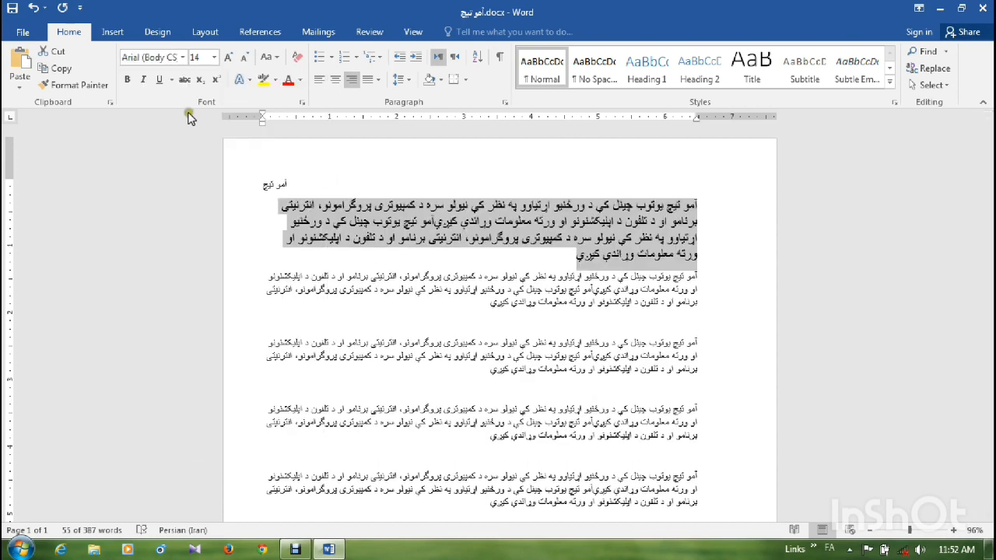
left_click(228, 58)
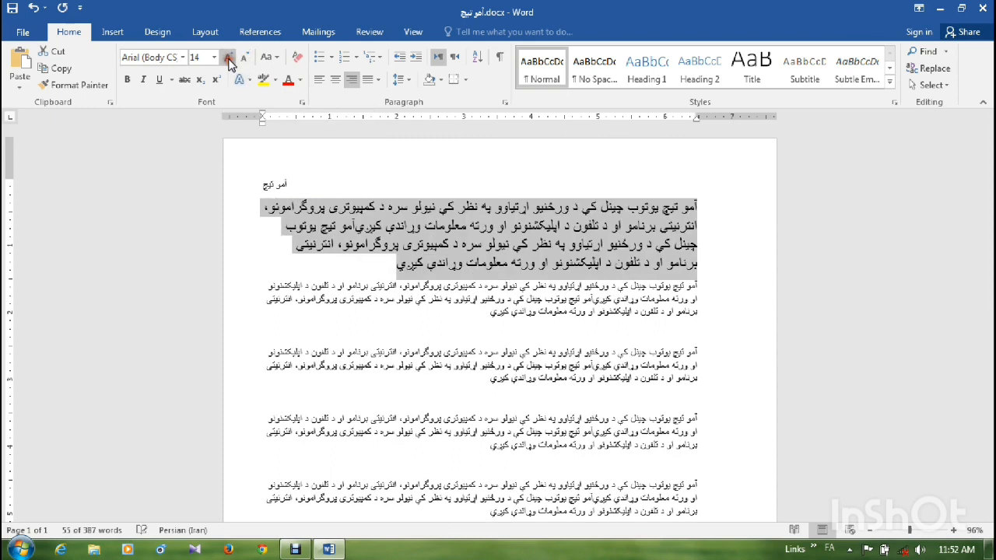
left_click(244, 60)
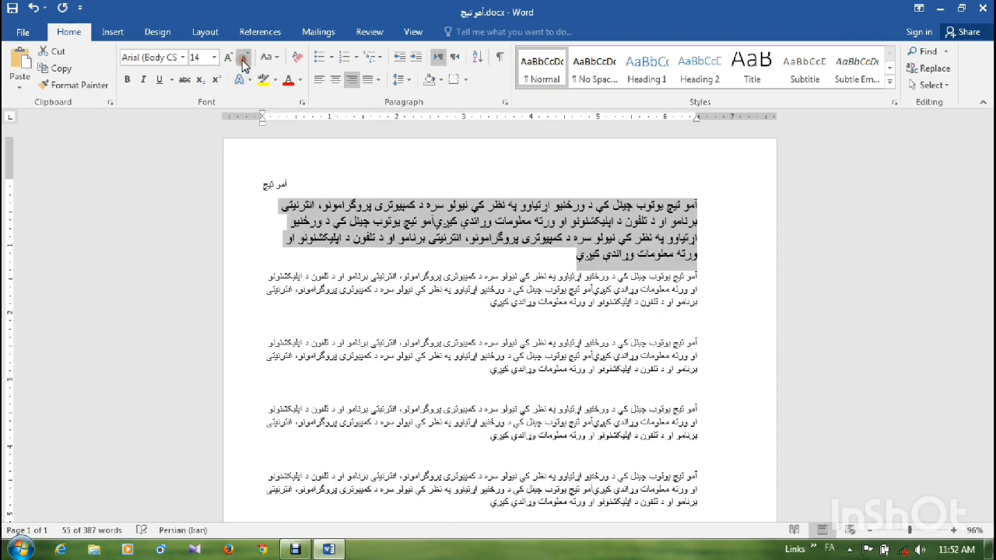
- Turn bold on and off for the first full paragraph, and do the same with italic
left_click(125, 81)
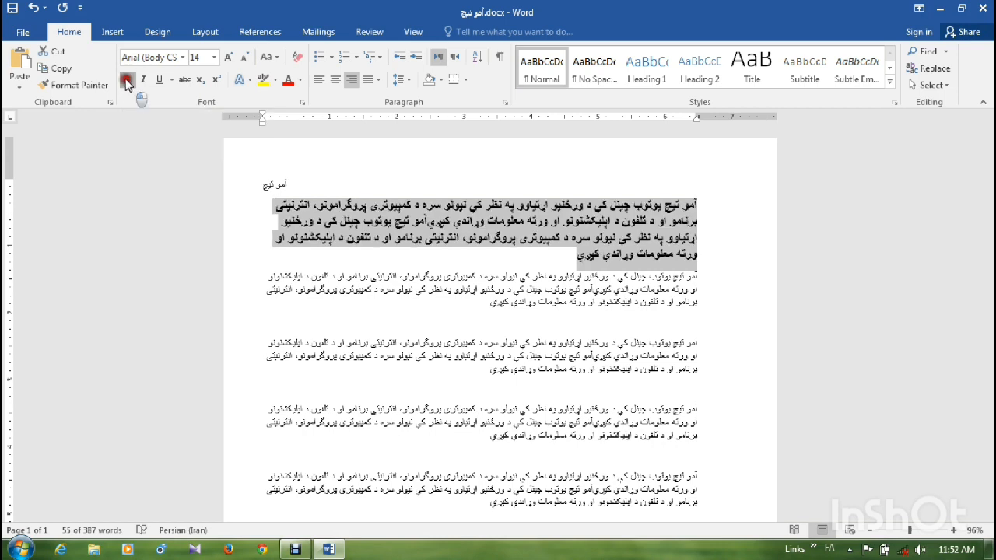
left_click(127, 81)
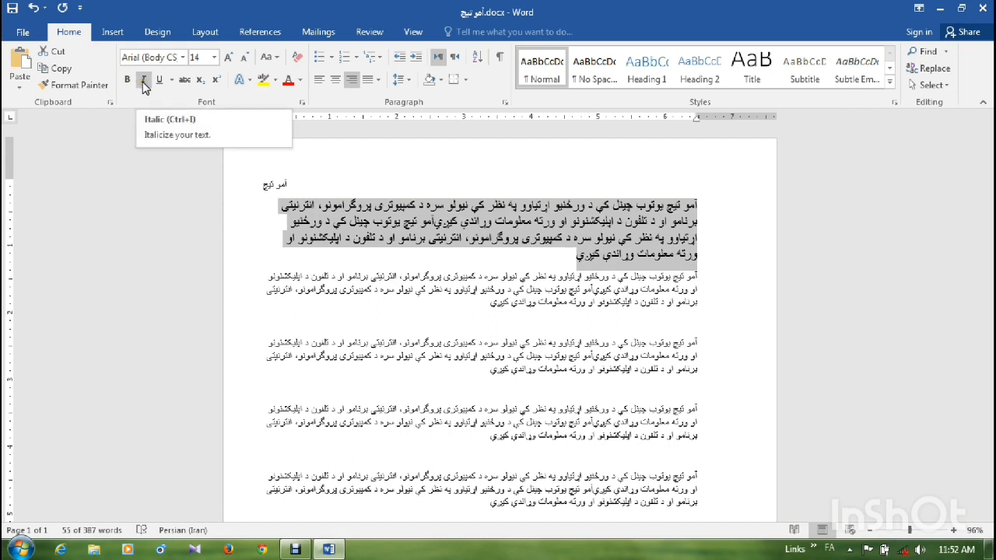
left_click(143, 81)
left_click(144, 81)
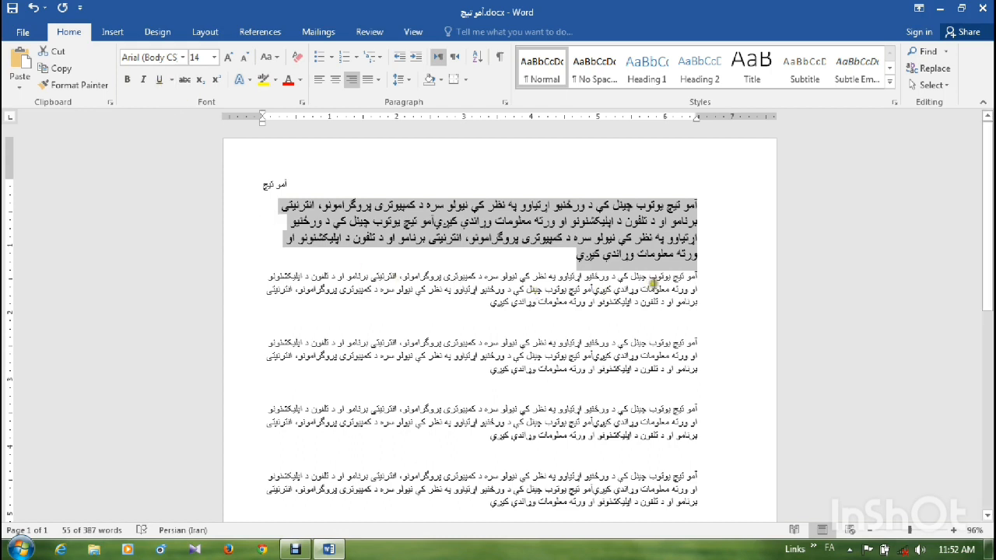
- Underline the first line of the second full paragraph and strike through that paragraph's last four words
left_click_drag(696, 276, 263, 277)
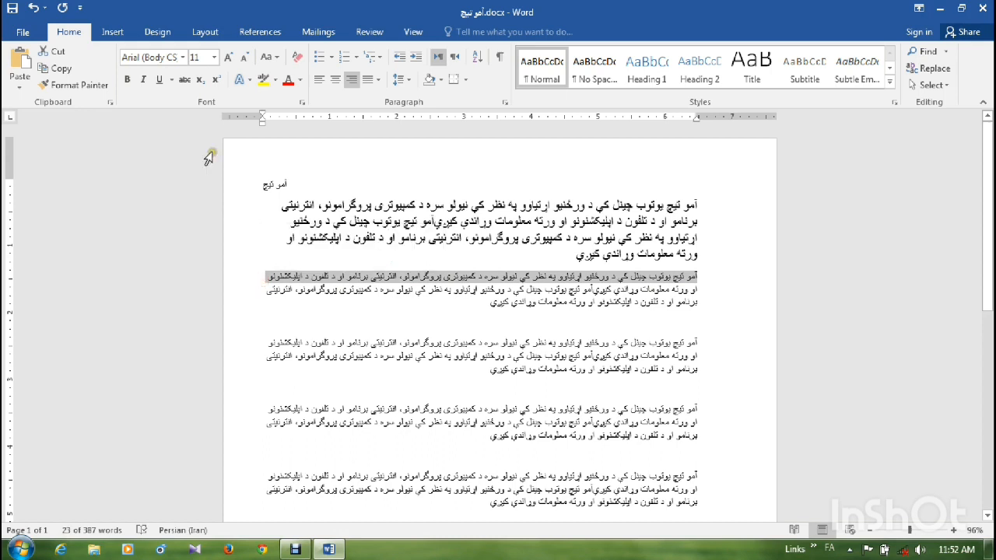
left_click(162, 84)
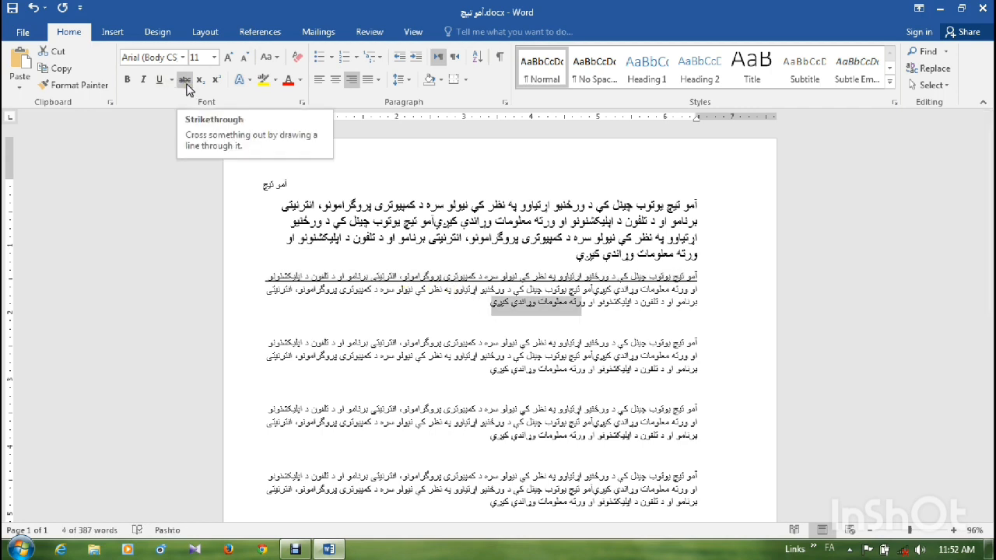
left_click(185, 81)
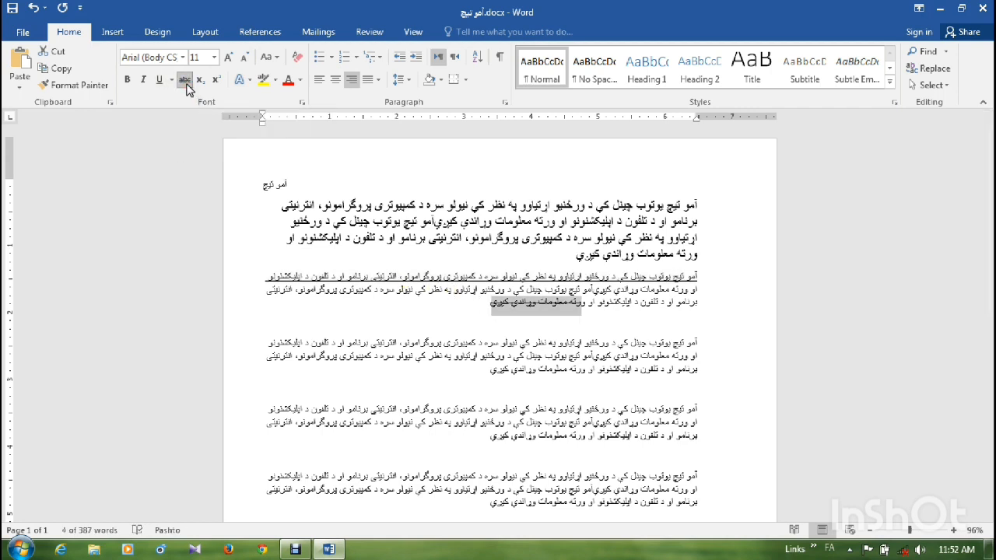
left_click(186, 81)
left_click(187, 85)
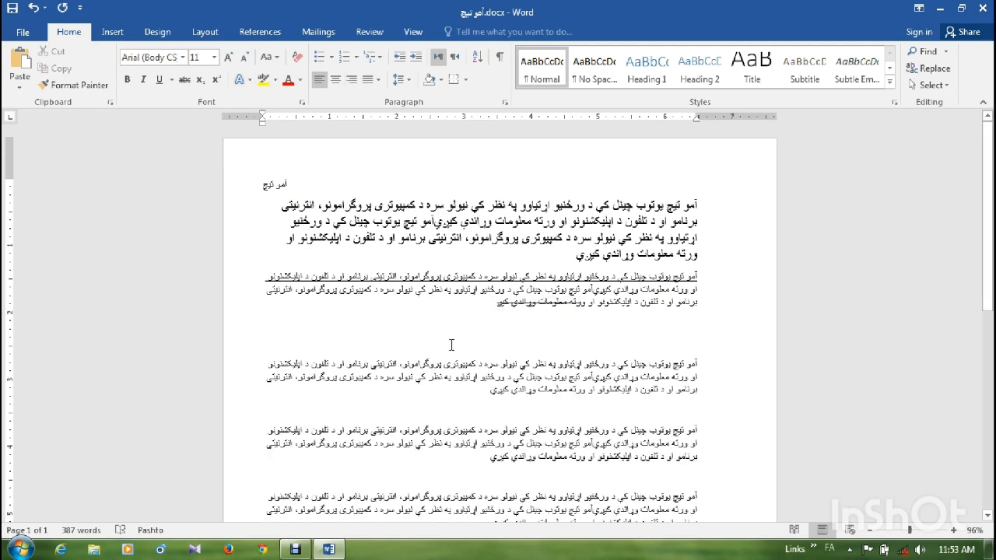
- Enter the numbers 340 and 300 on separate lines below the second full paragraph
type("34")
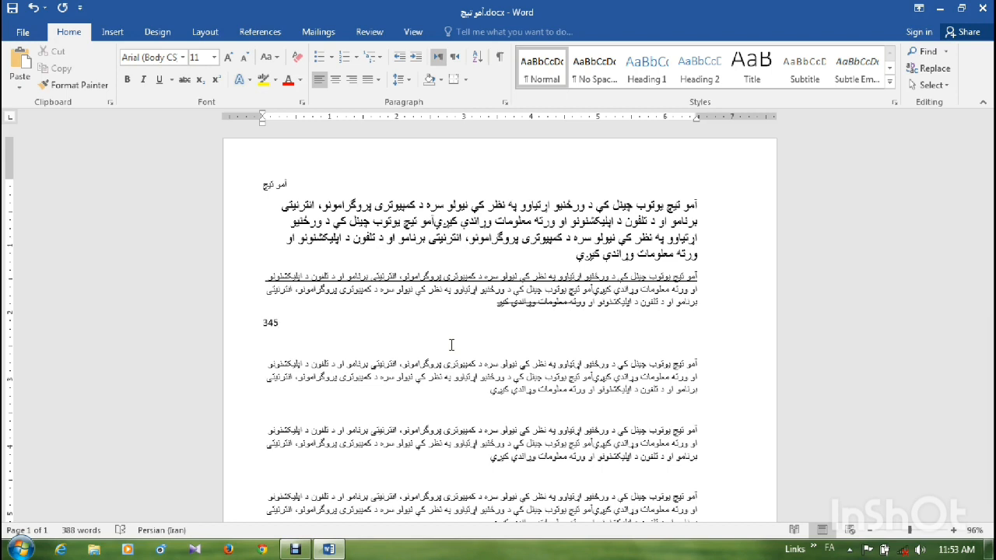
type("0")
key("Return")
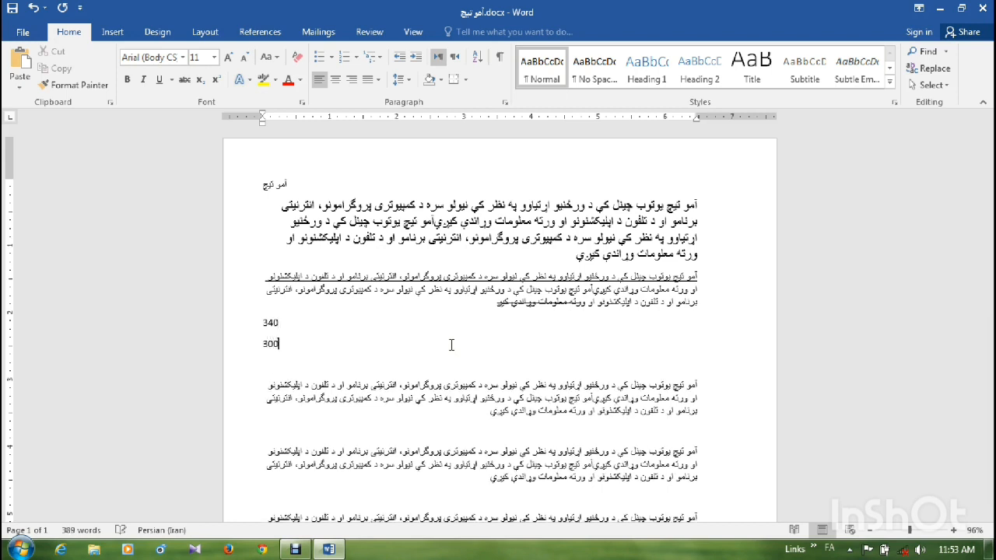
- Apply strikethrough to the number 340 and remove it again
left_click(269, 323)
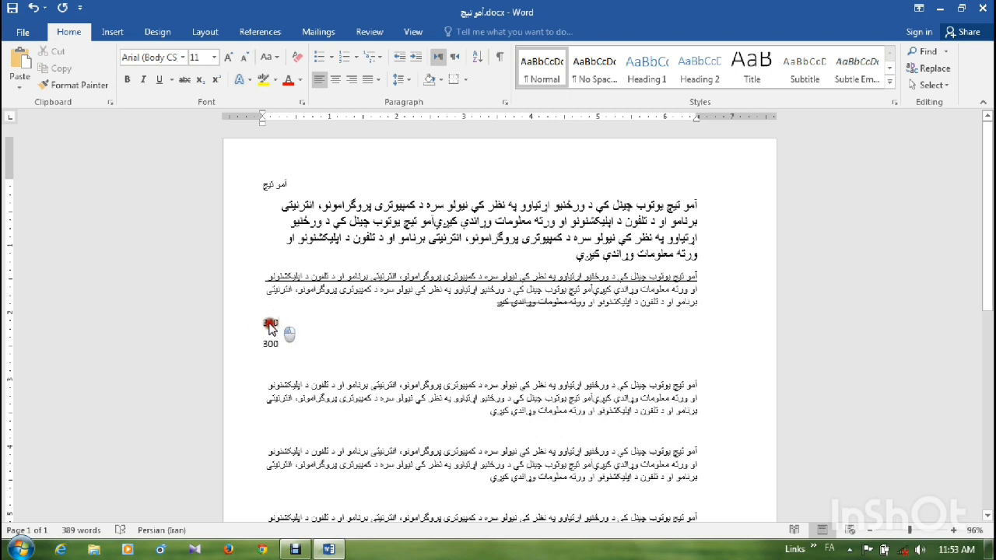
left_click_drag(269, 326, 261, 330)
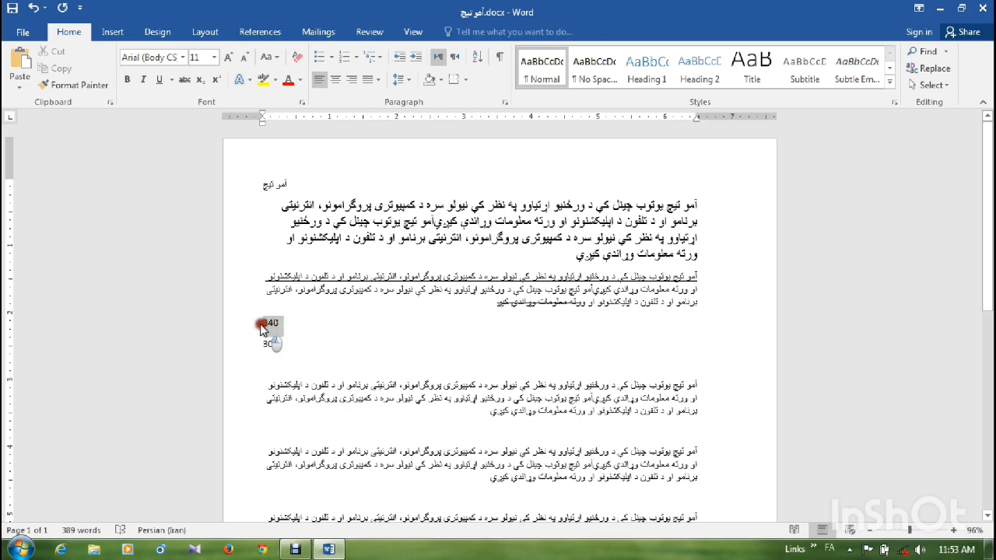
left_click(183, 81)
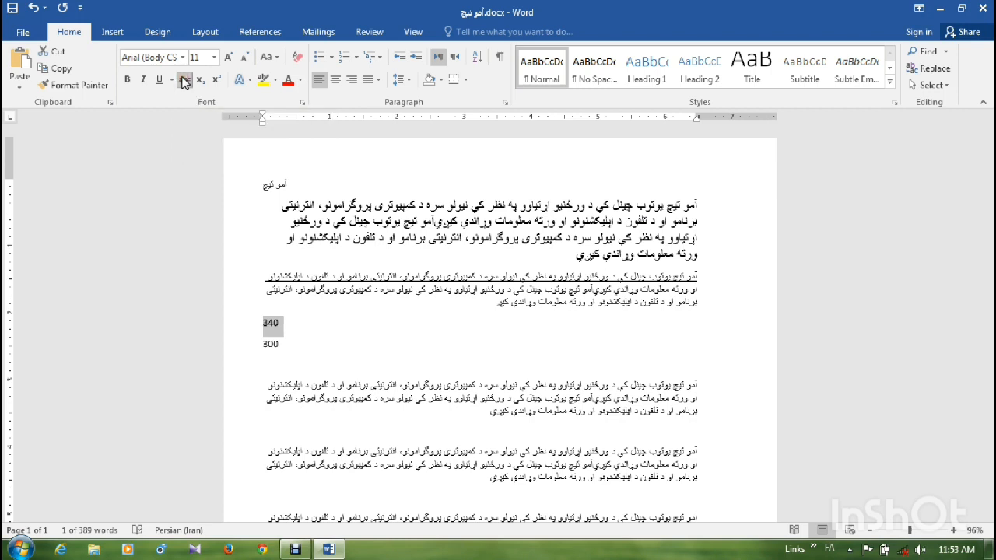
left_click(183, 81)
left_click(282, 343)
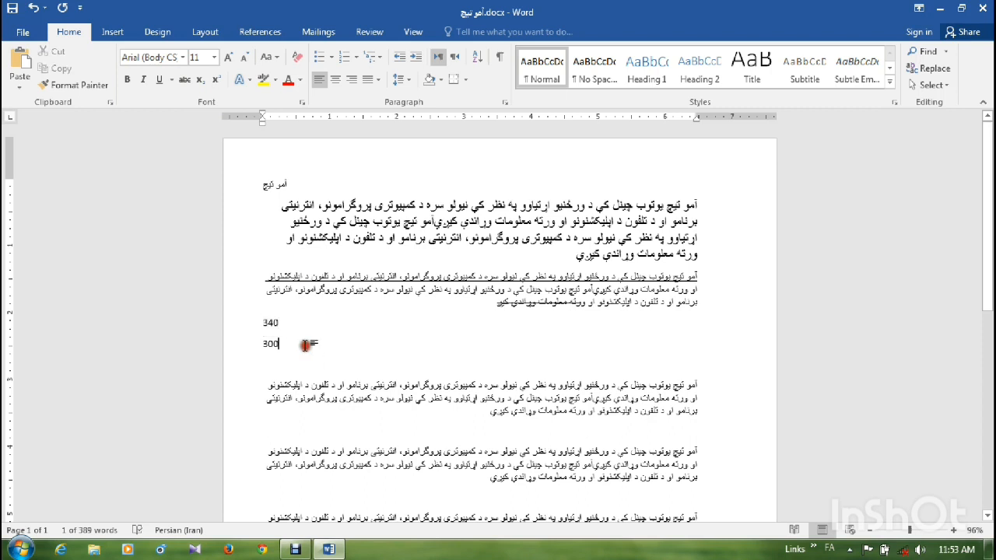
- Format the digit 4 in the number 340 as superscript
double_click(270, 322)
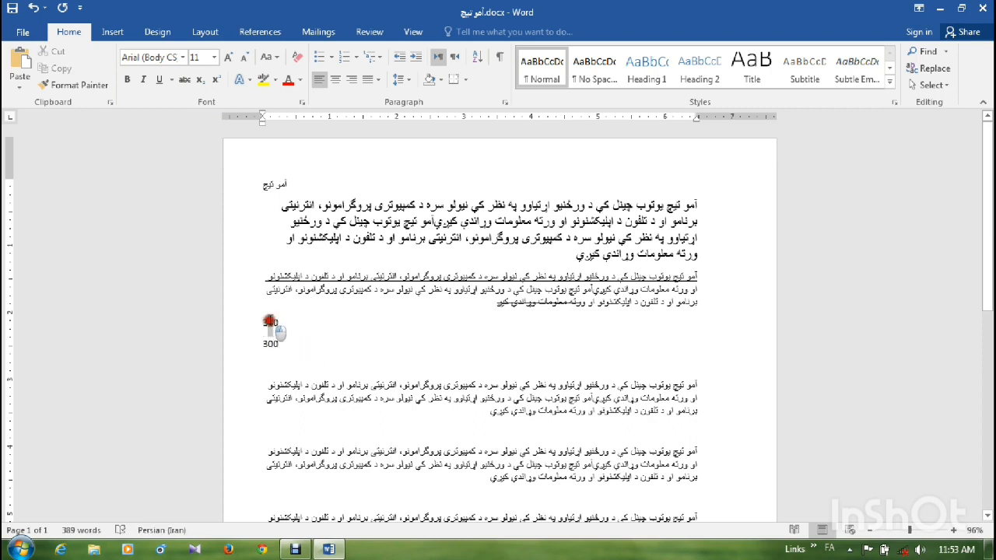
left_click(214, 79)
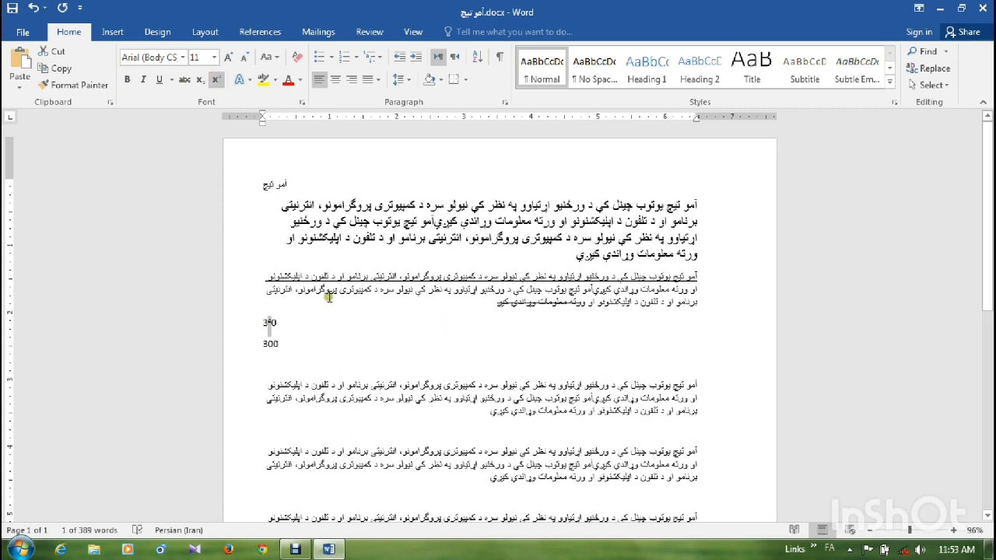
left_click(248, 80)
left_click(559, 277)
- Apply the blue text effect with reflection and a light gray highlight to the first full paragraph
left_click_drag(560, 250, 707, 199)
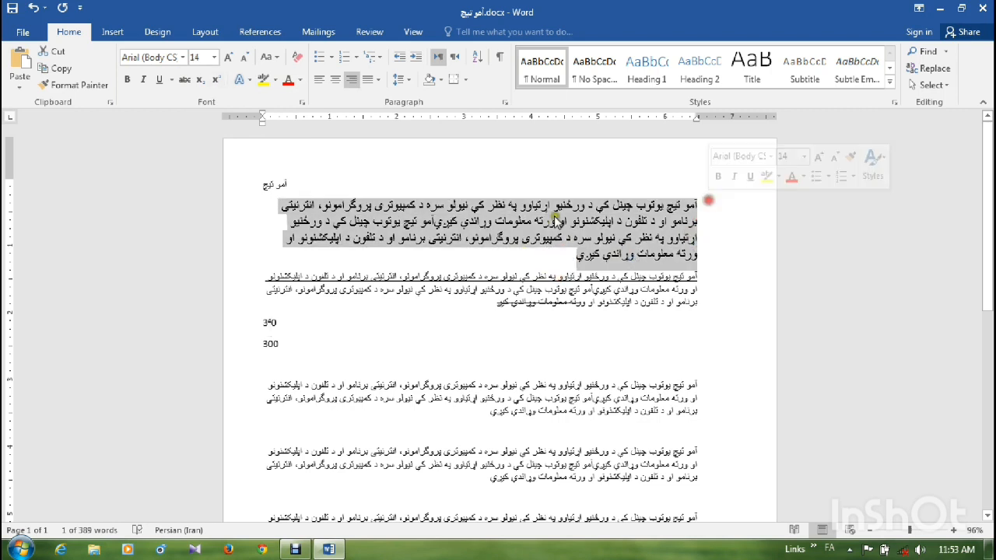
left_click(246, 80)
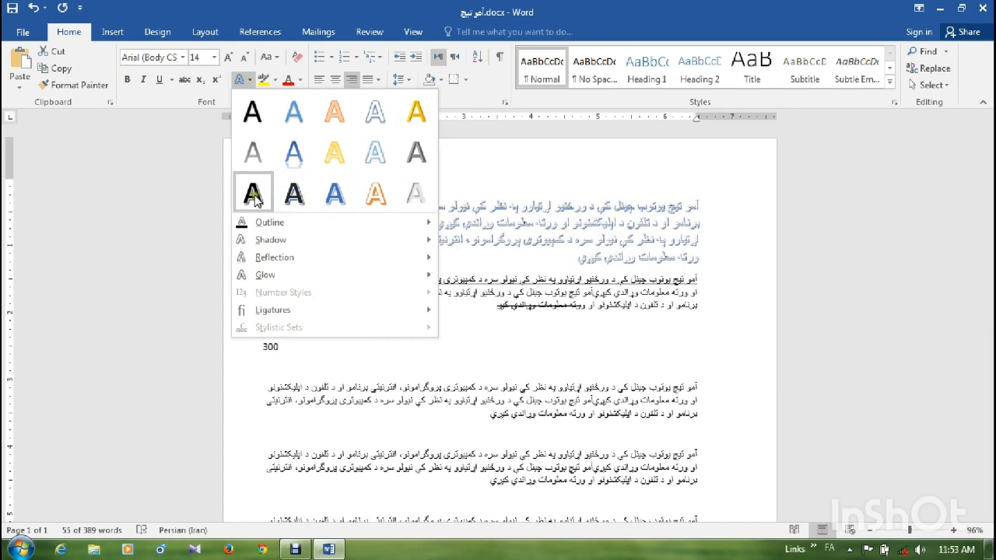
left_click(308, 155)
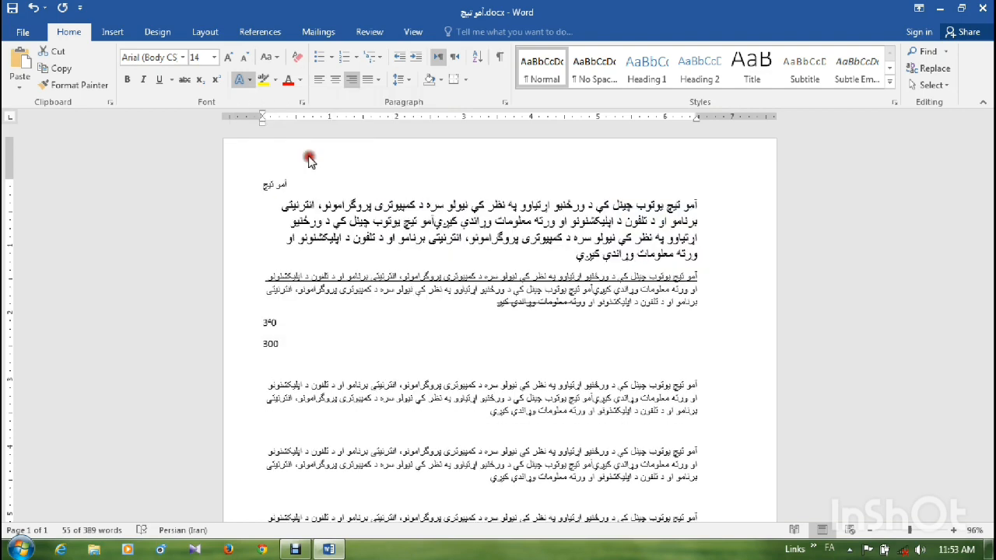
left_click(274, 81)
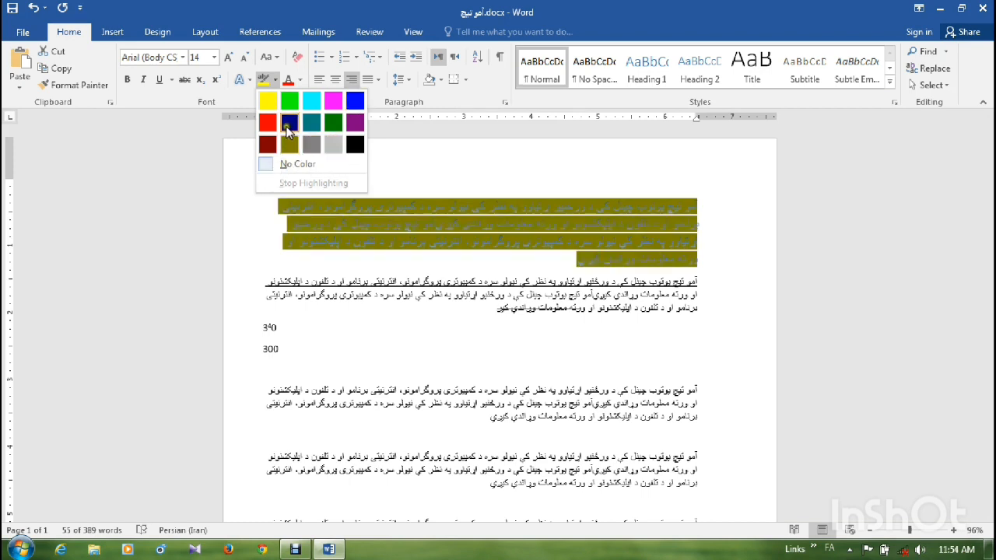
left_click(330, 141)
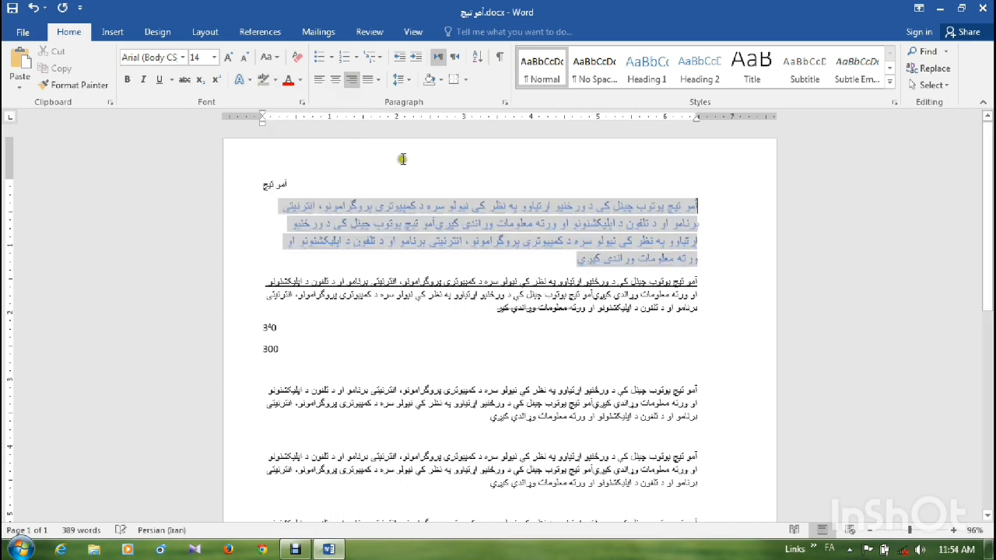
- Set the font color of the whole first full paragraph to the black theme color
left_click(300, 80)
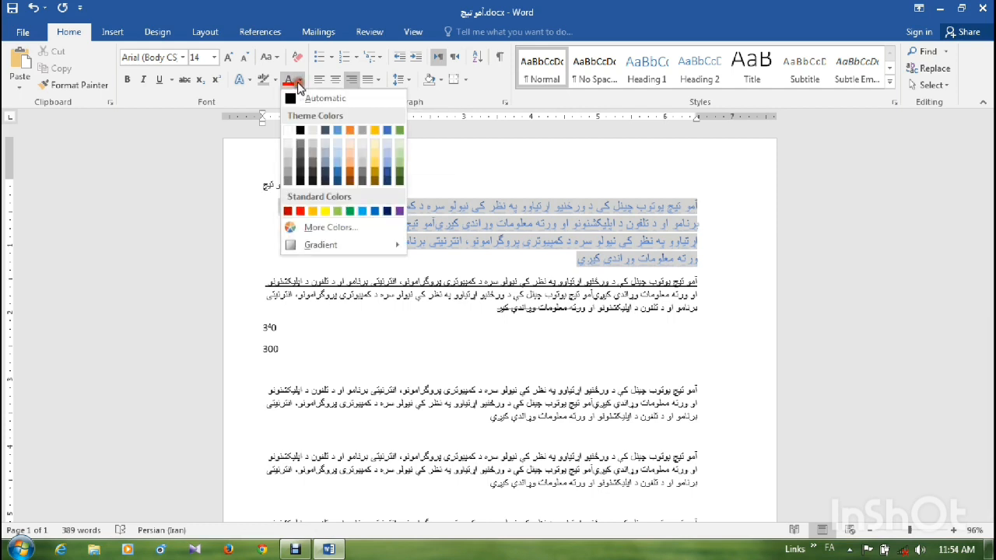
left_click(299, 131)
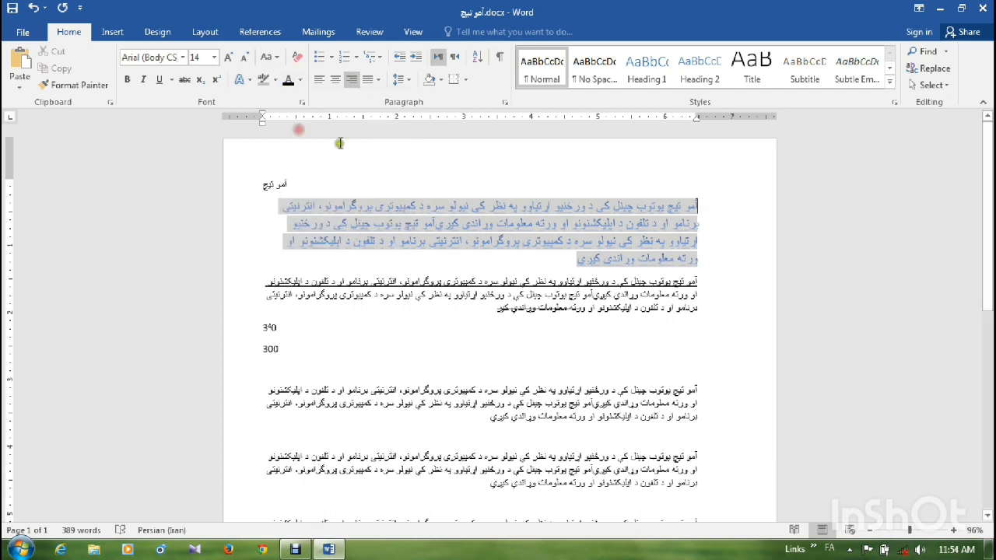
left_click_drag(580, 259, 694, 207)
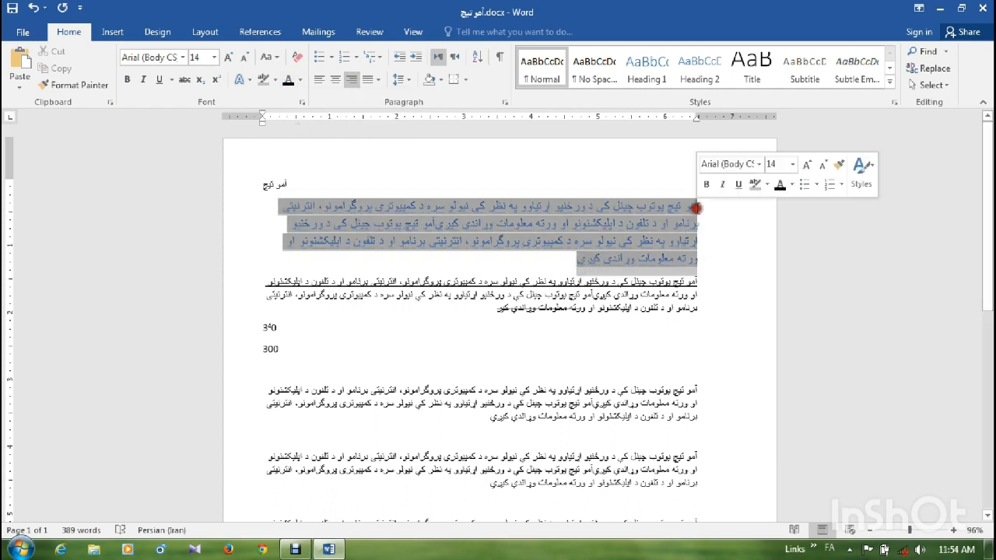
left_click(299, 80)
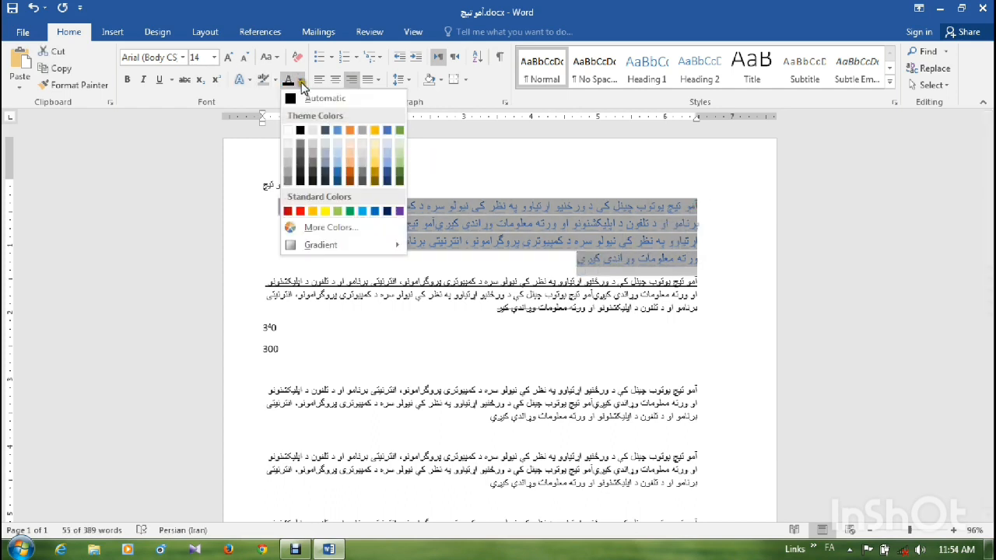
left_click(299, 131)
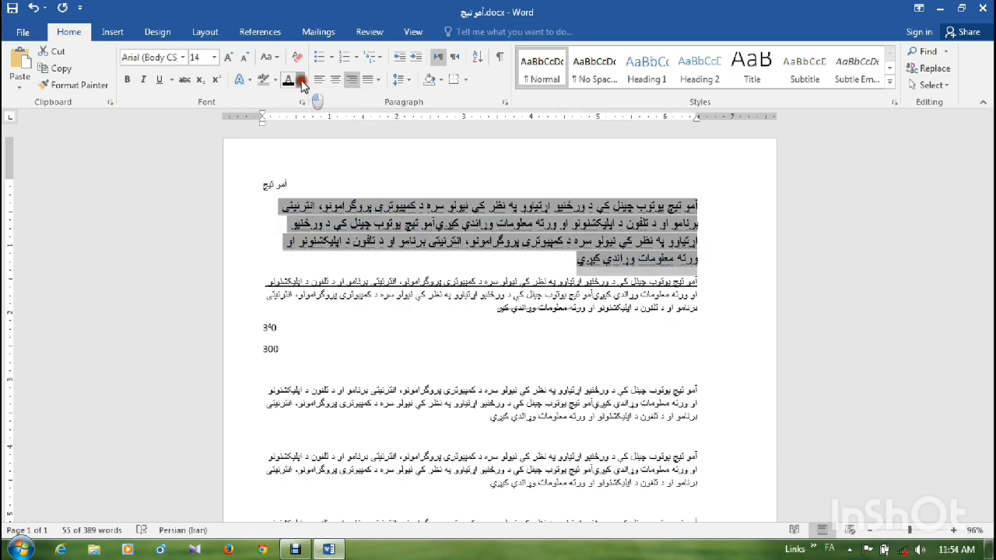
- Set the font color of the first full paragraph to bright green from the standard colors of the extended color selection
left_click(299, 80)
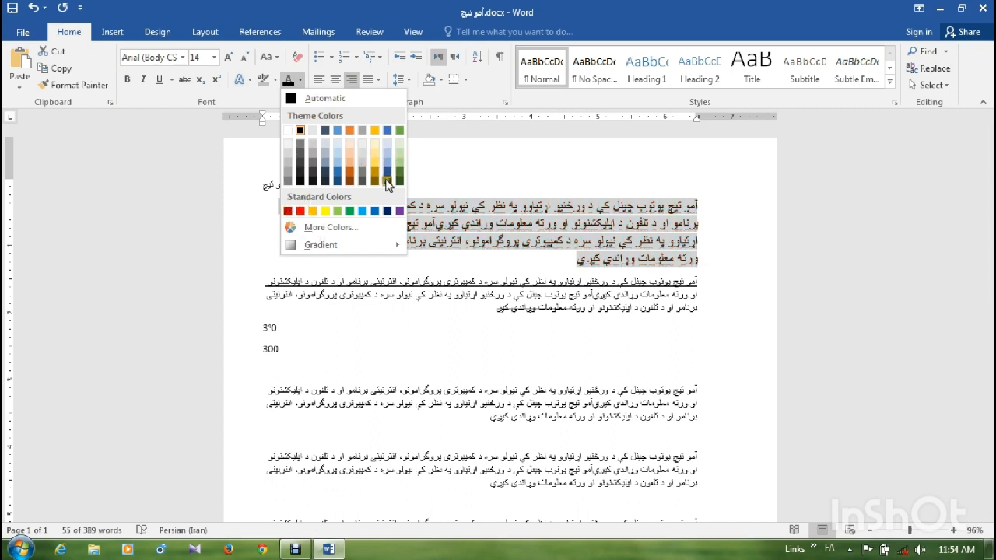
left_click(319, 227)
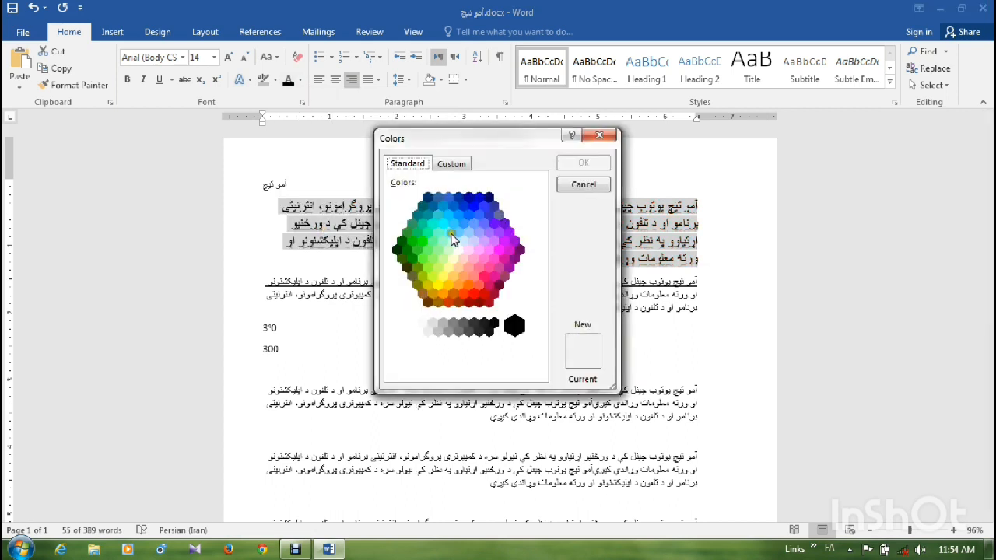
left_click(422, 241)
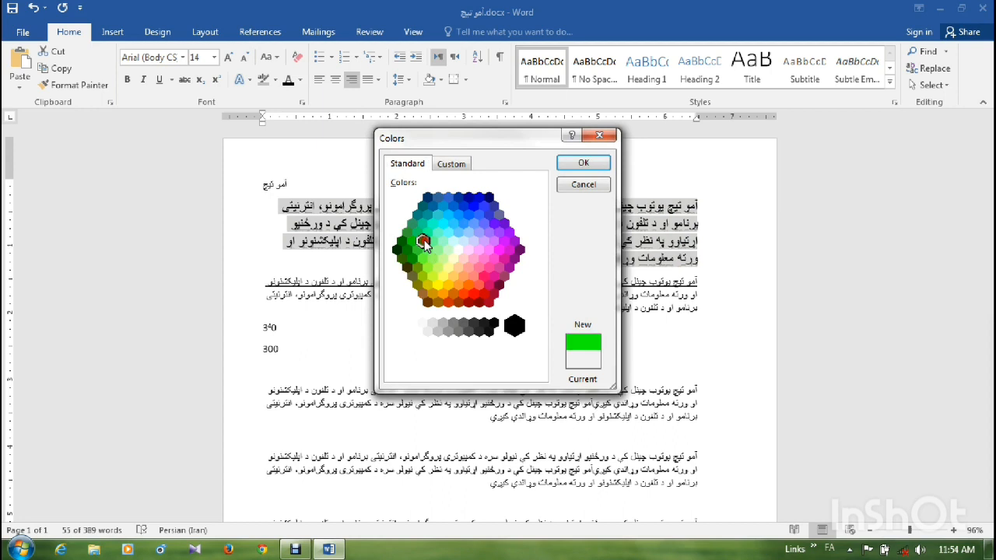
left_click(575, 158)
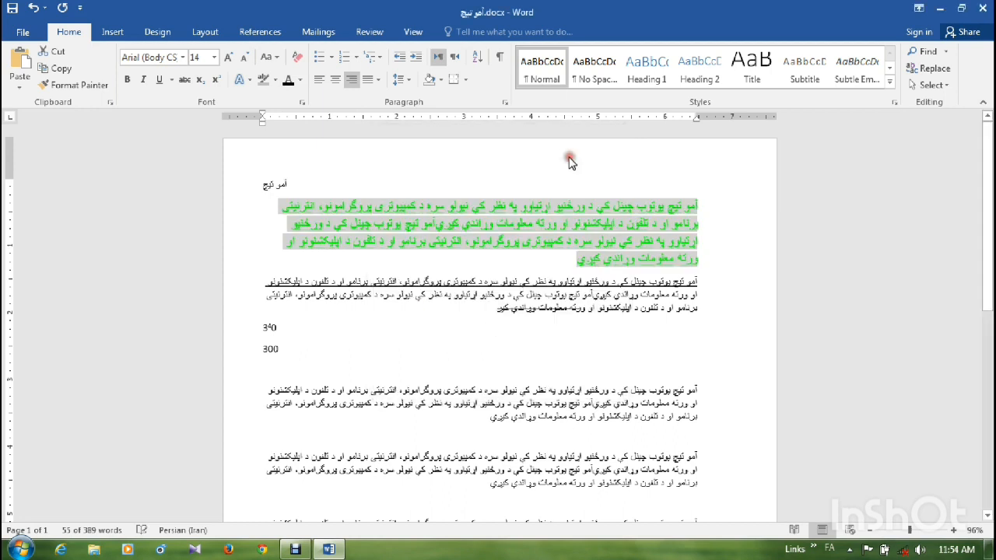
left_click(629, 257)
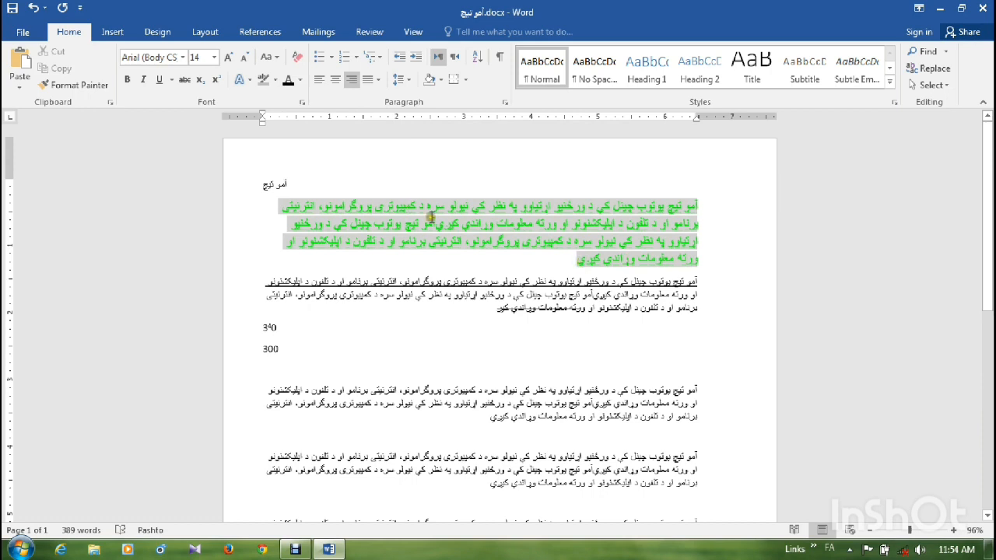
- Clear all formatting from the whole first full paragraph
left_click_drag(578, 260, 571, 195)
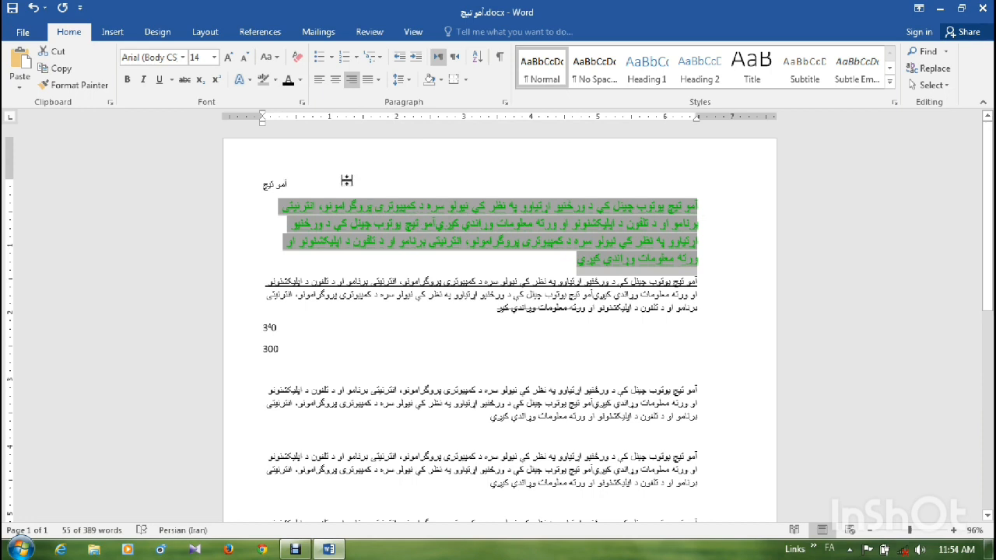
left_click(296, 62)
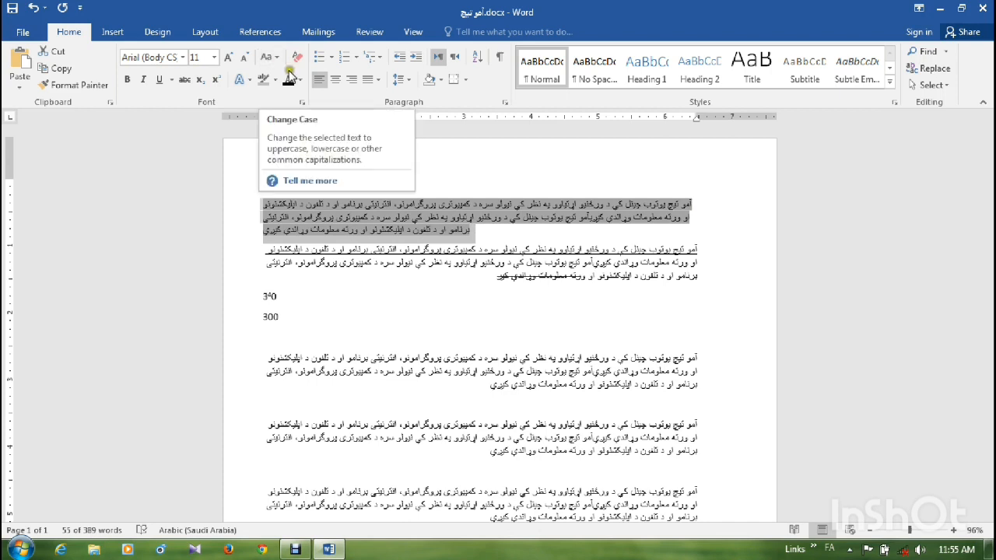
- Add two English lines, "SADFSFA" and "FADSF D F", directly below the first full paragraph
left_click(484, 235)
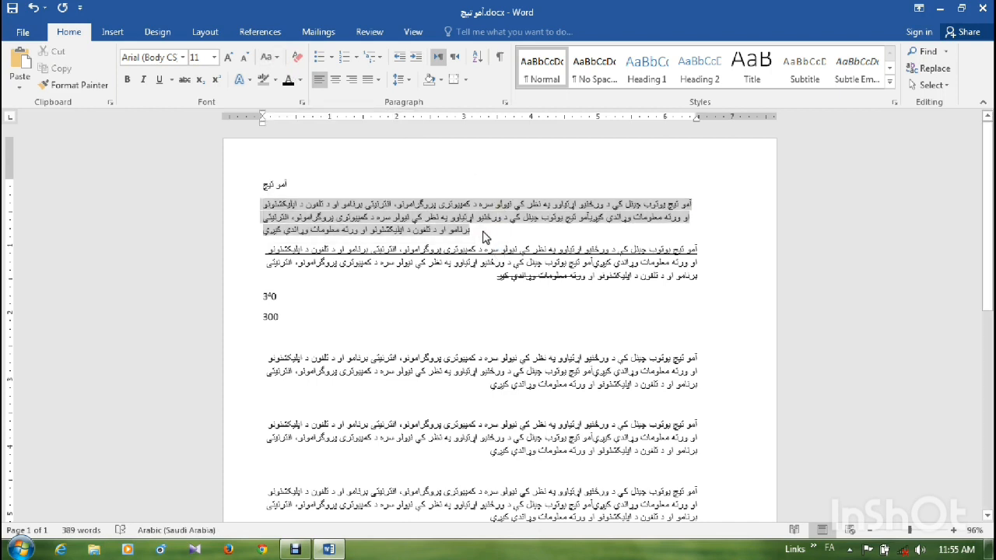
key("Return")
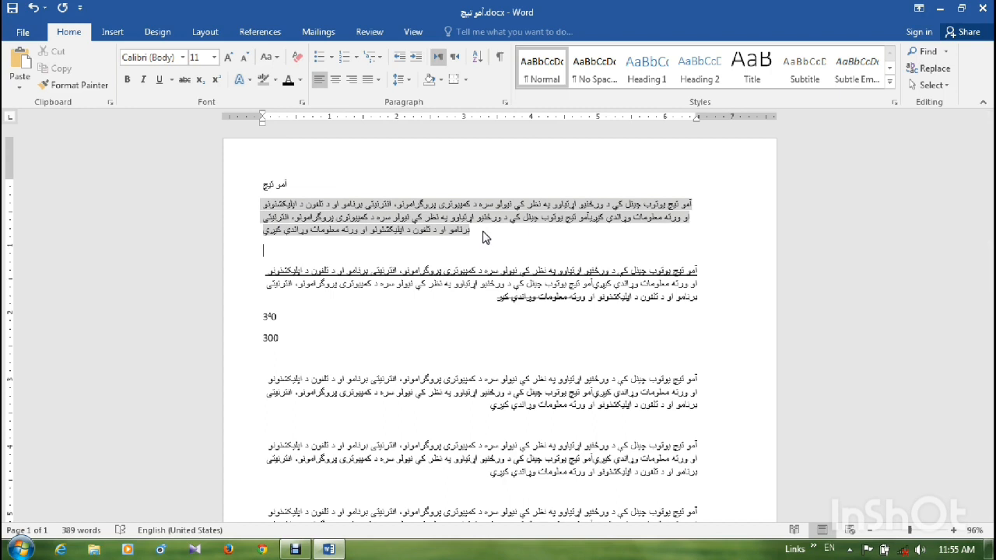
type("SADFSFA")
key("Return")
type("FADSF D F")
- Change the "SADFSFA" line through sentence case, lowercase and UPPERCASE, ending with Capitalize Each Word
left_click(300, 77)
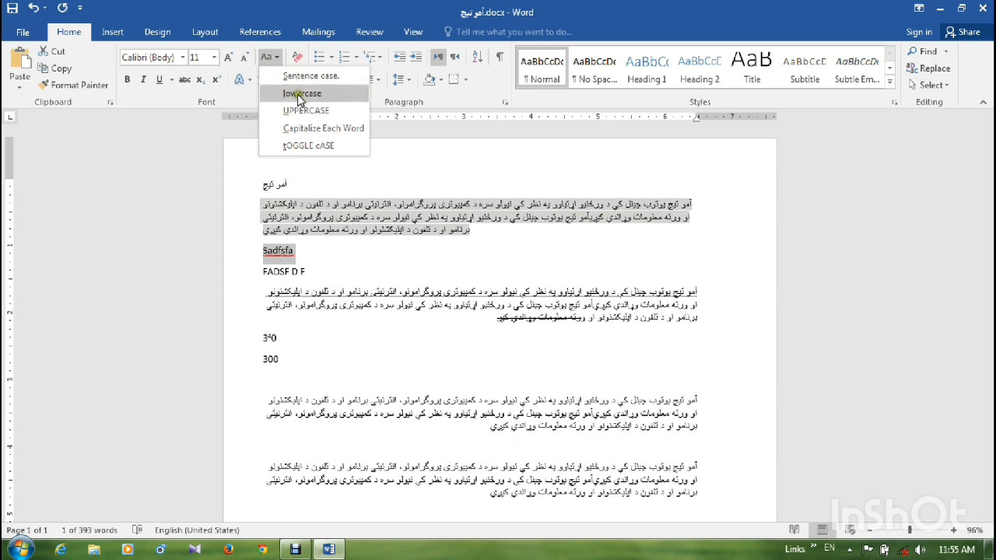
left_click(300, 94)
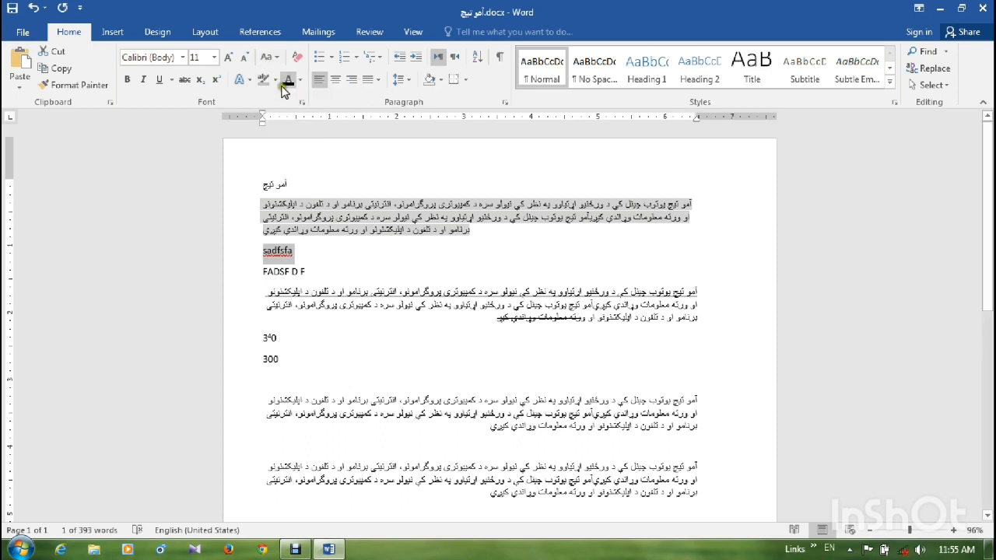
left_click(270, 57)
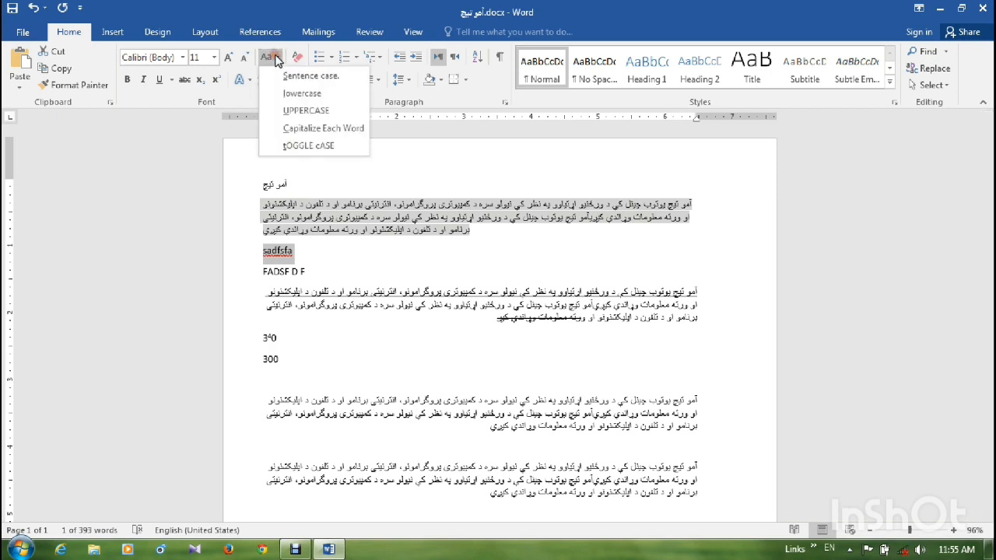
left_click(296, 112)
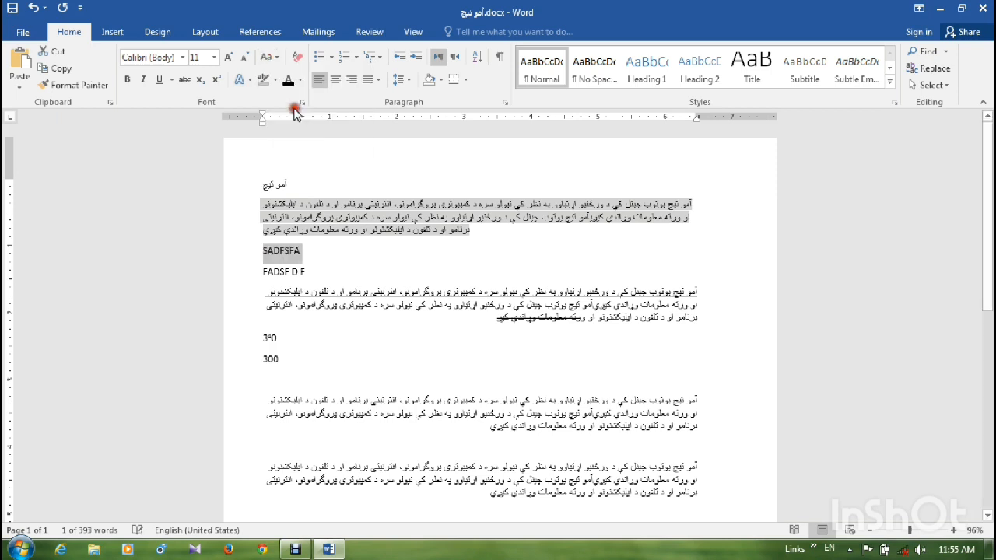
left_click(276, 60)
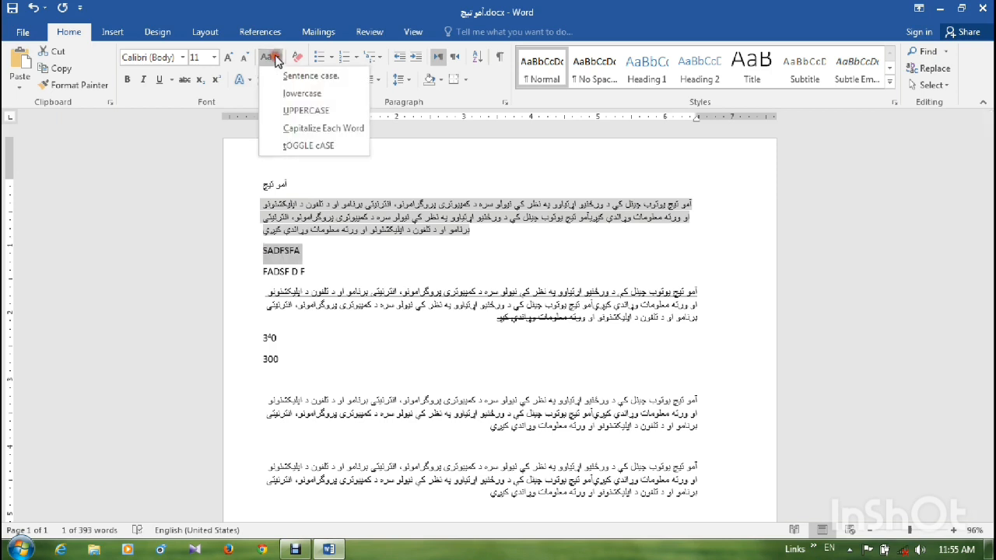
left_click(339, 130)
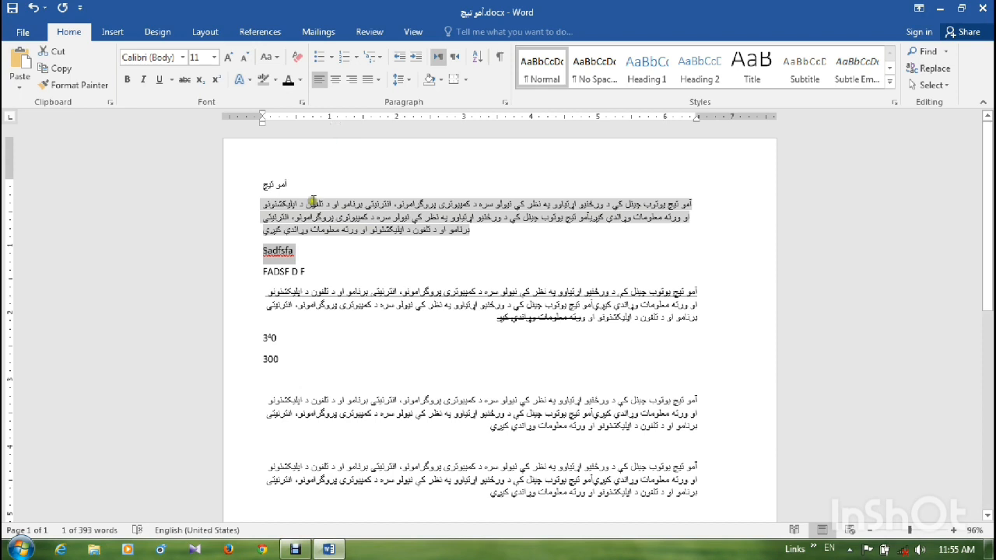
- Append "SADFJL;SDJHK D SF ADSFD FKDSFJSAF" to the "Sadfsfa" line and apply toggle case to the whole line
left_click(299, 252)
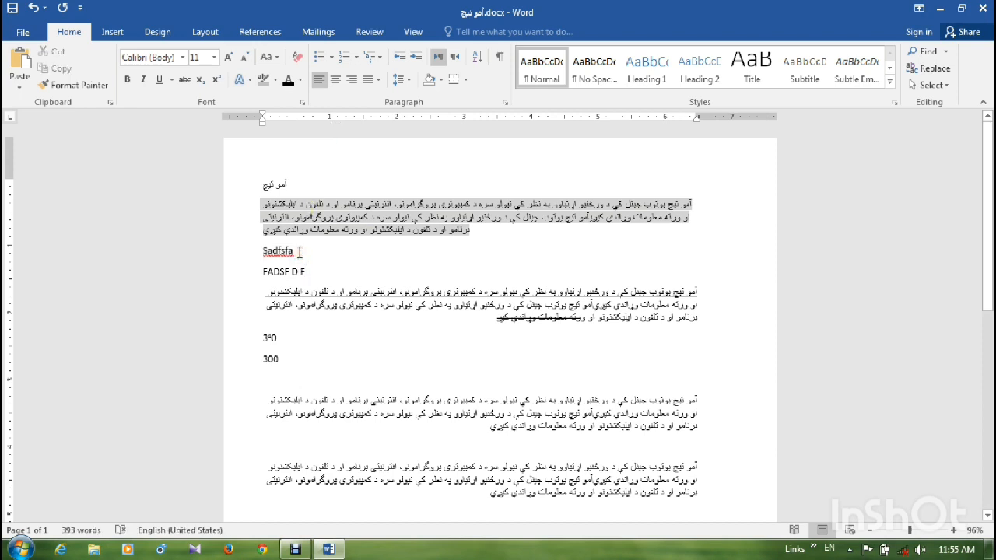
type("SADFJL;SDJHK D SF ADSFD ;")
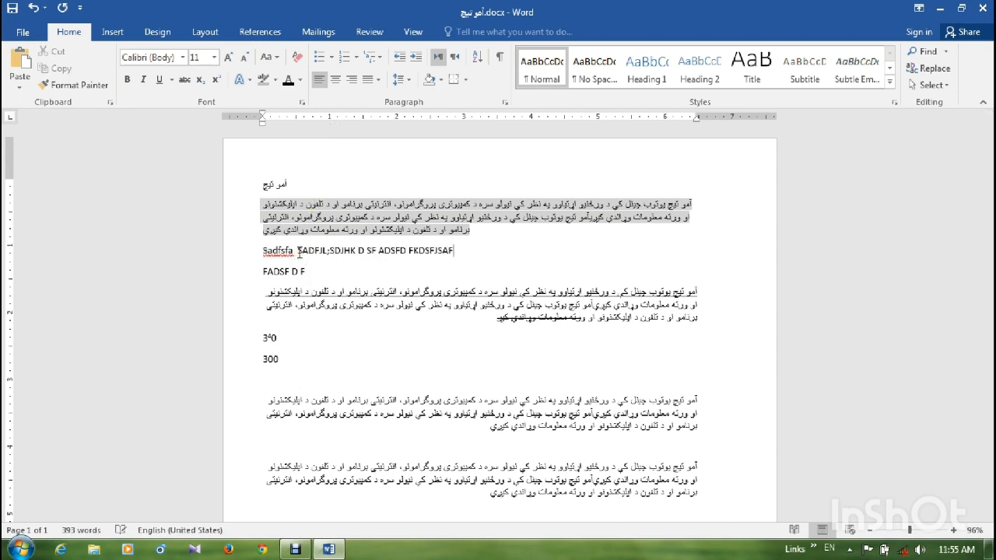
left_click_drag(467, 251, 263, 251)
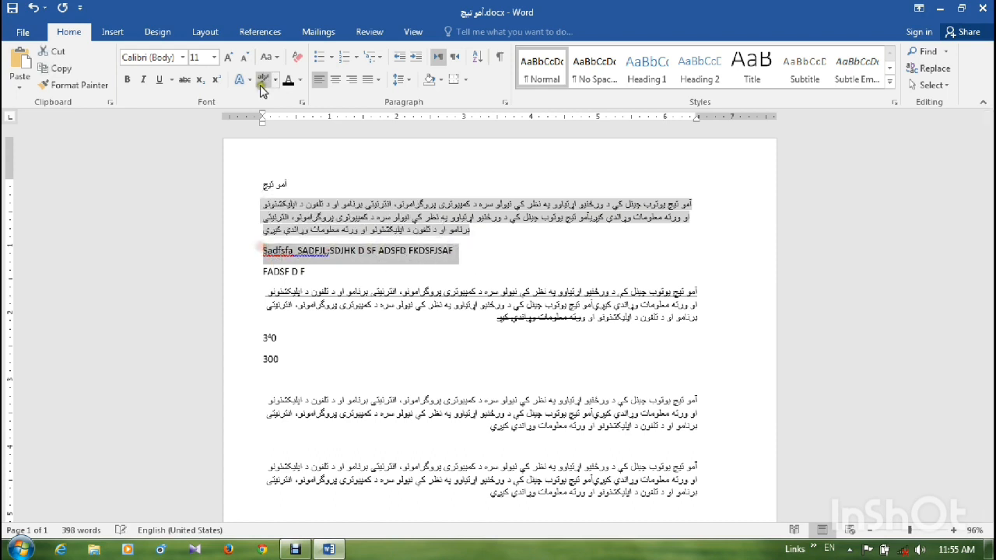
left_click(264, 59)
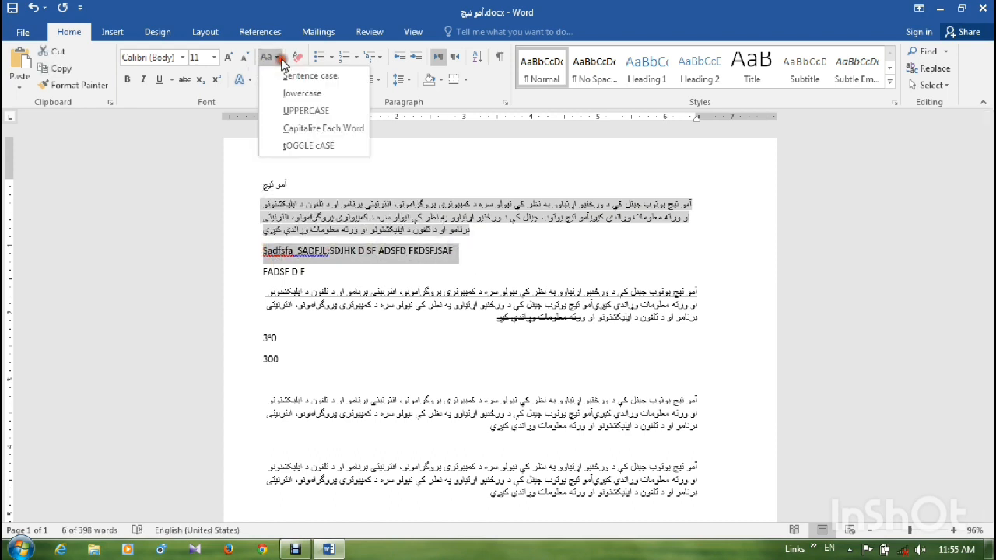
left_click(327, 146)
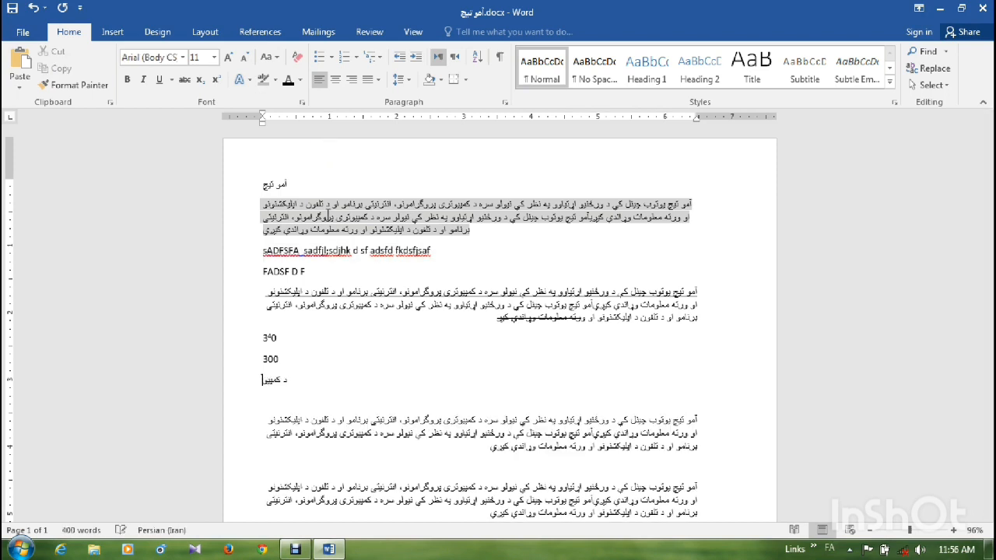
- Complete the line "د کمپیوتراجزاوی" below the number 300 and add the lines "هارد ویر" and "سافت ویر" under it
type("ټراجزاوې")
key("Return")
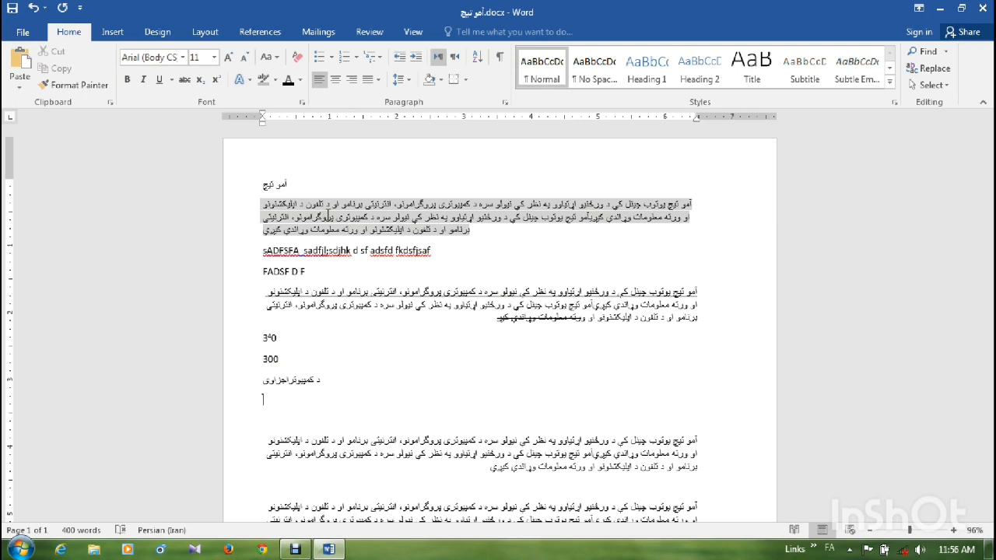
type("هارډ ویر")
key("Return")
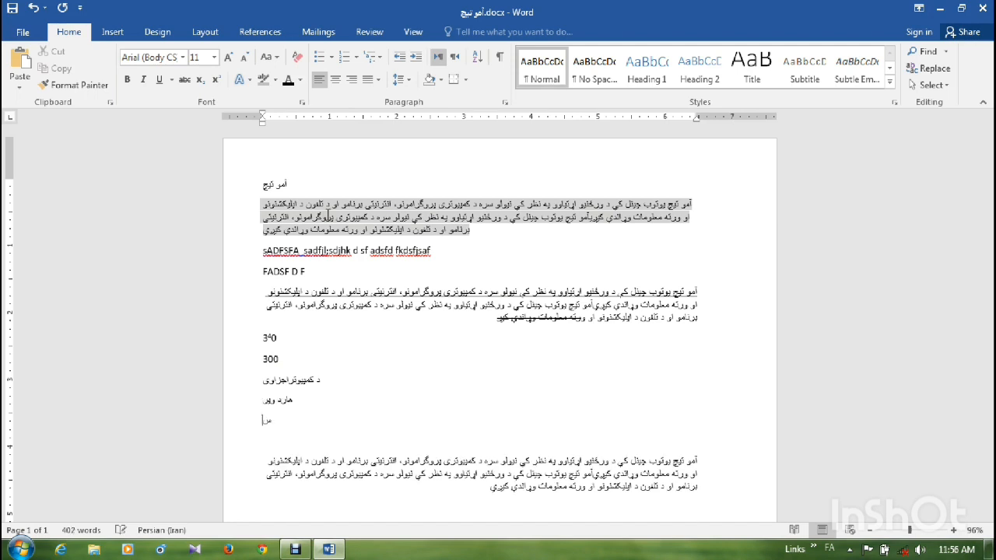
type("سافټ وی")
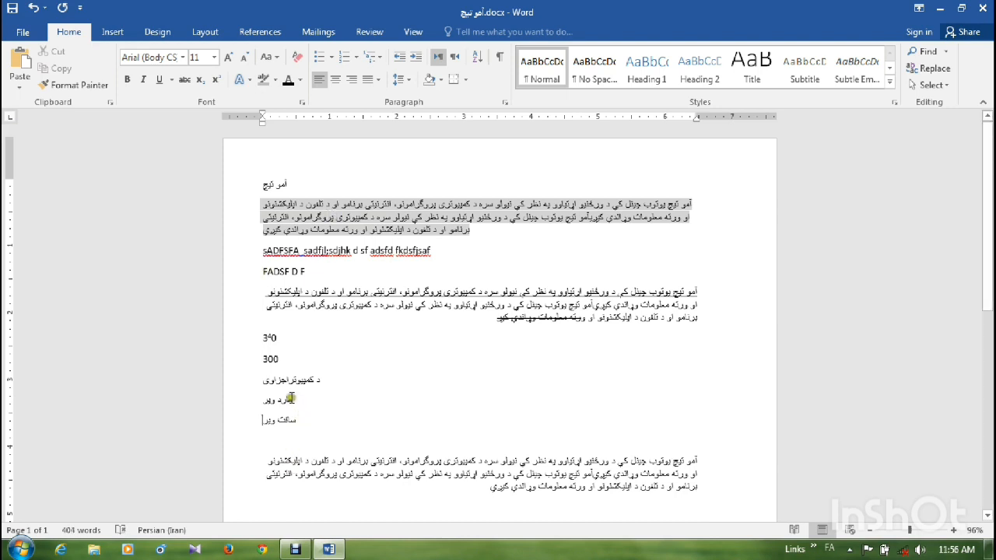
- Format the lines "هارد ویر" and "سافت ویر" as a numbered list in the 1. 2. 3. format
left_click_drag(293, 400, 283, 421)
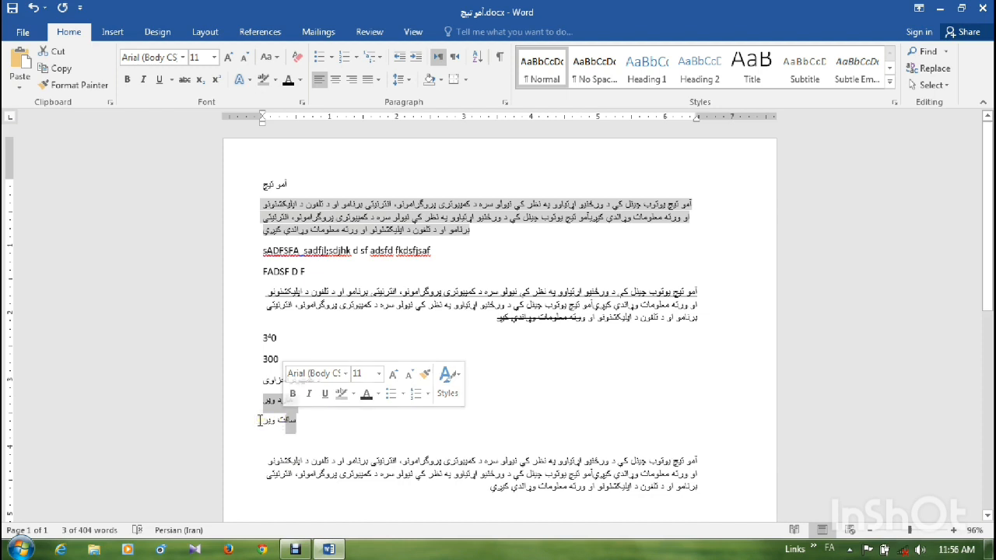
left_click(332, 59)
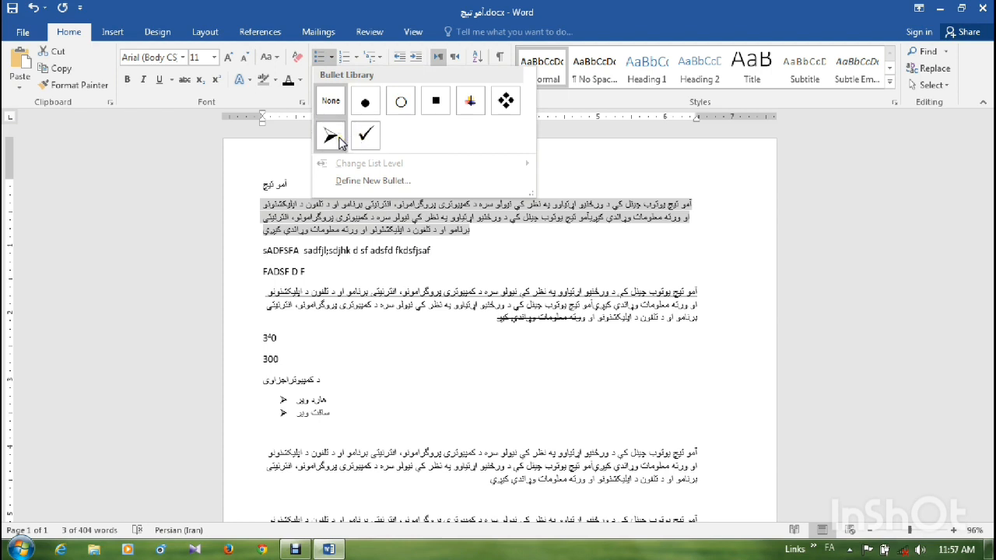
left_click(356, 58)
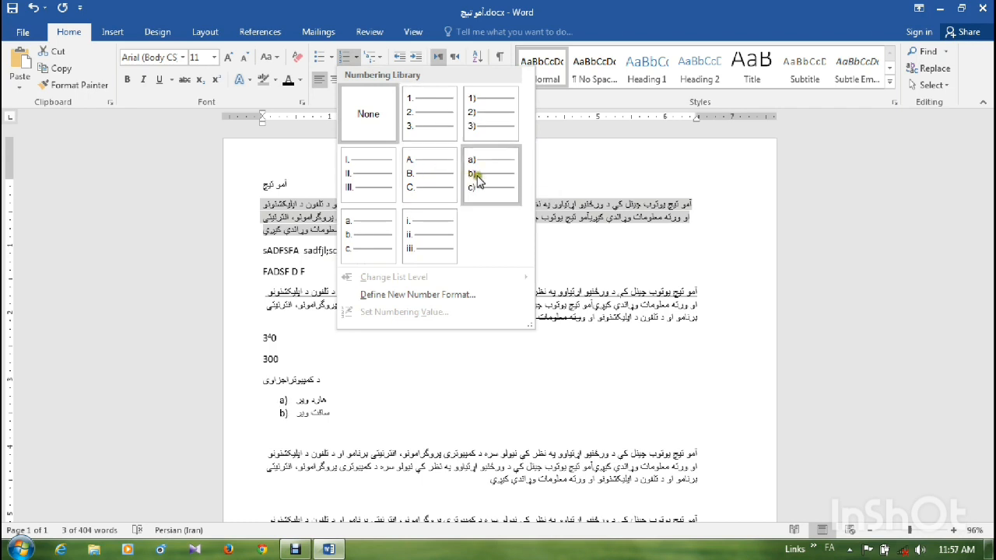
left_click(435, 128)
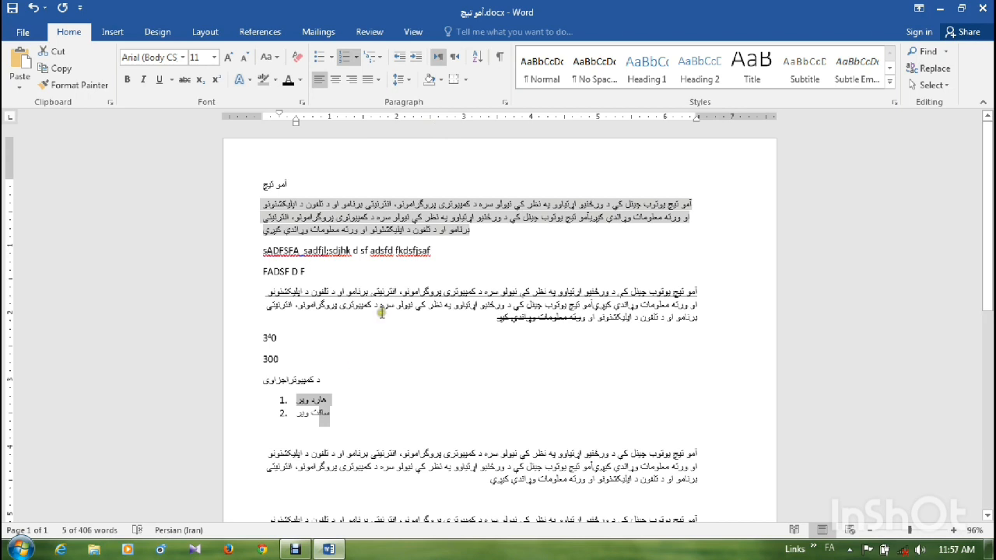
- Insert an empty list item after "هارد ویر" and indent it to the second level as sub-item a
left_click(333, 400)
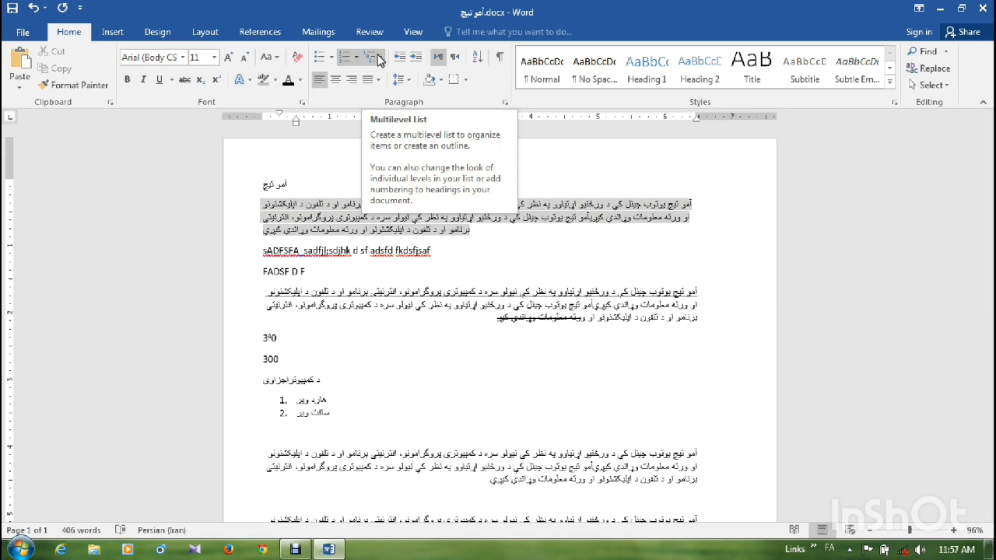
left_click(341, 396)
key("Return")
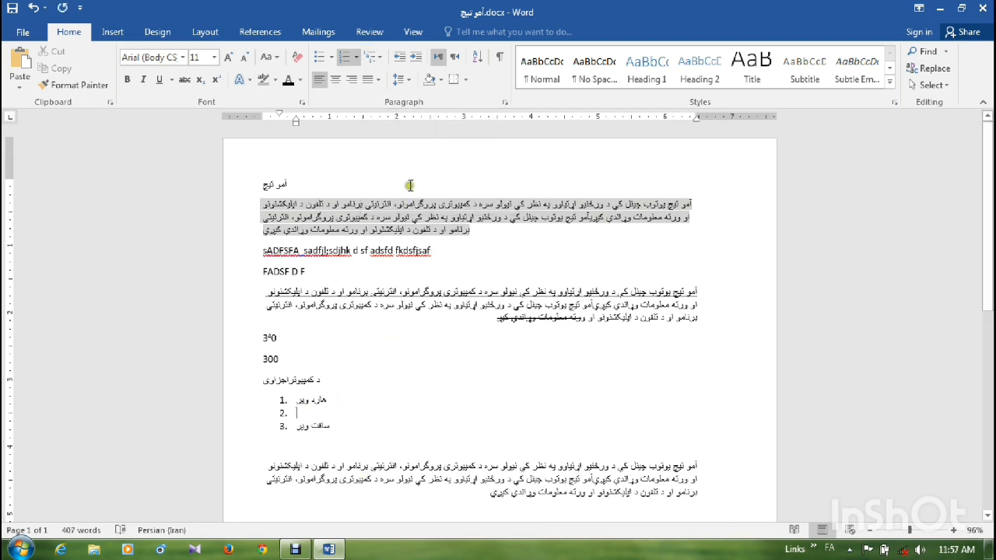
left_click(414, 59)
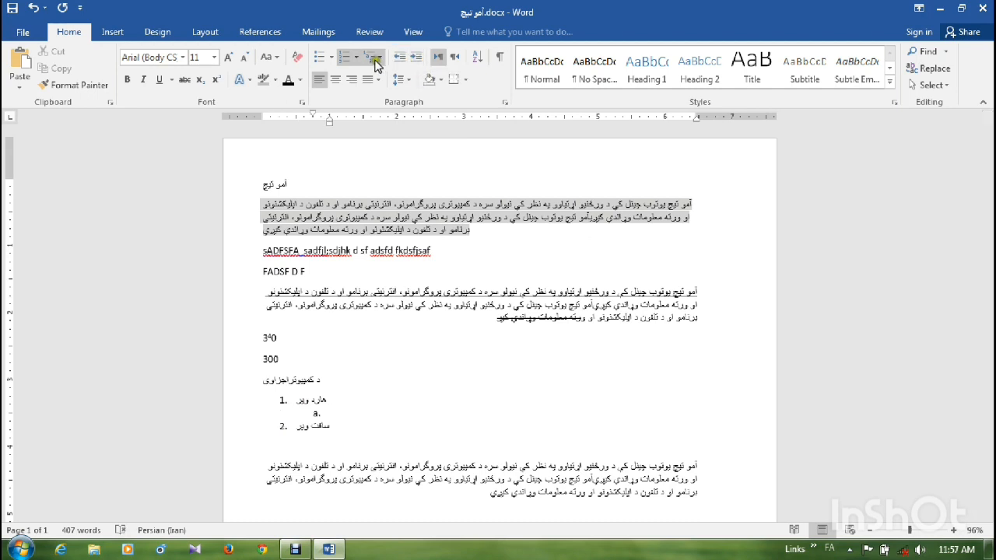
left_click(372, 57)
left_click(394, 131)
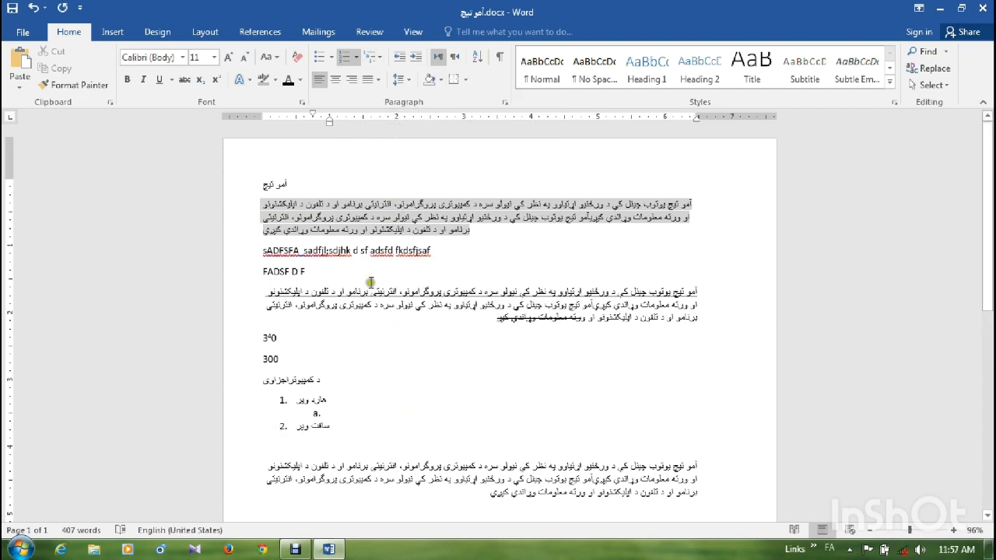
left_click(382, 61)
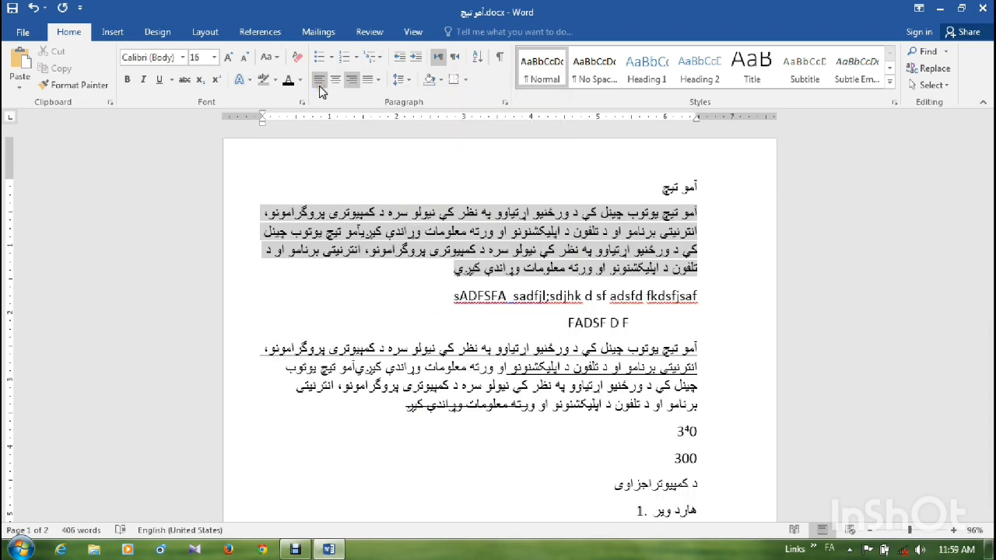
- Align the title line "آمو تیچ" to the left margin and change its alignment to centered
left_click(661, 187)
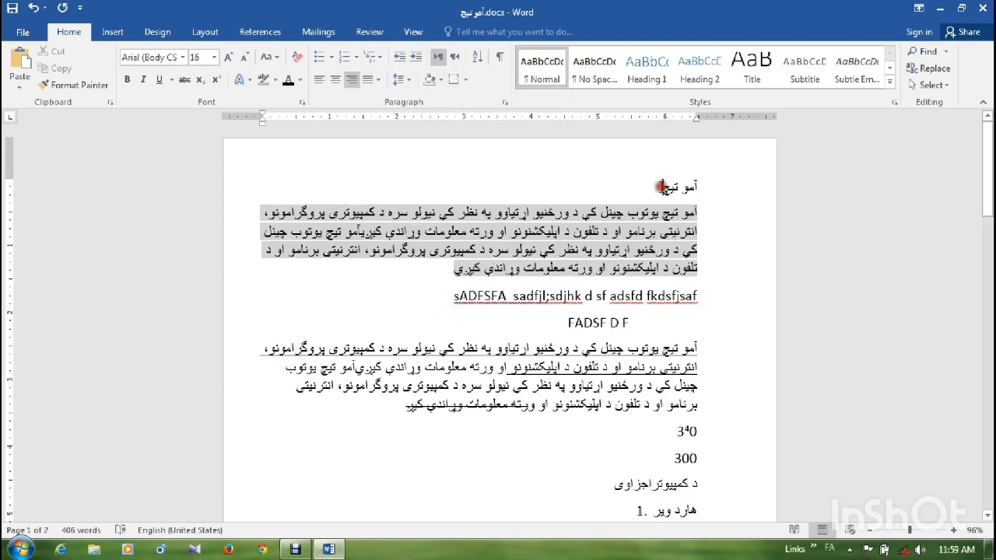
left_click(319, 80)
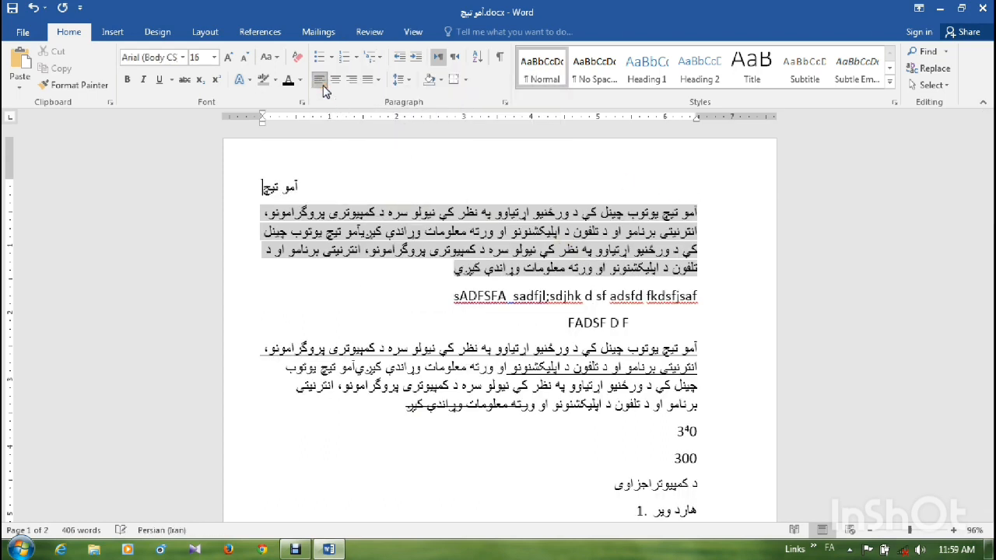
left_click(335, 80)
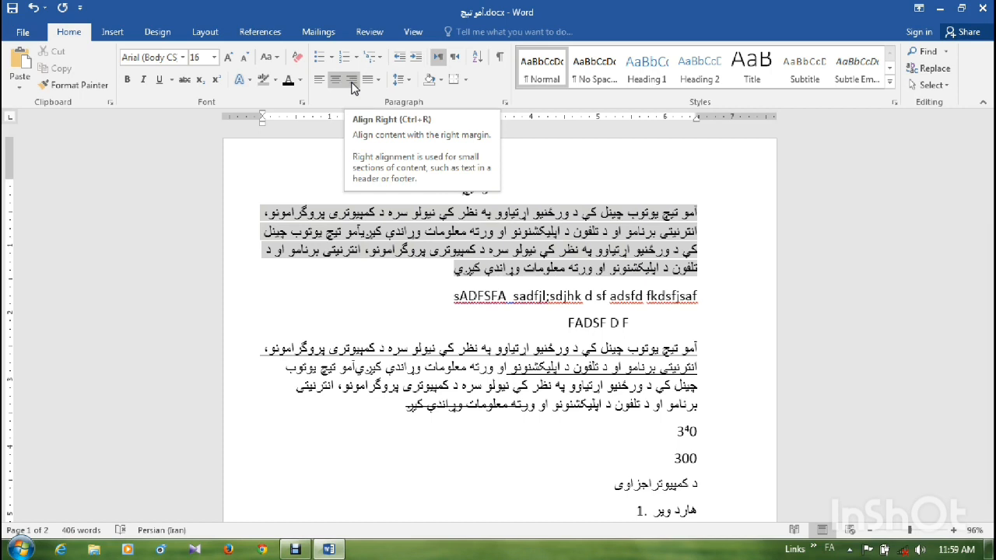
- Align the title line "آمو تیچ" to the right and justify the Pashto paragraph directly below it
left_click(351, 81)
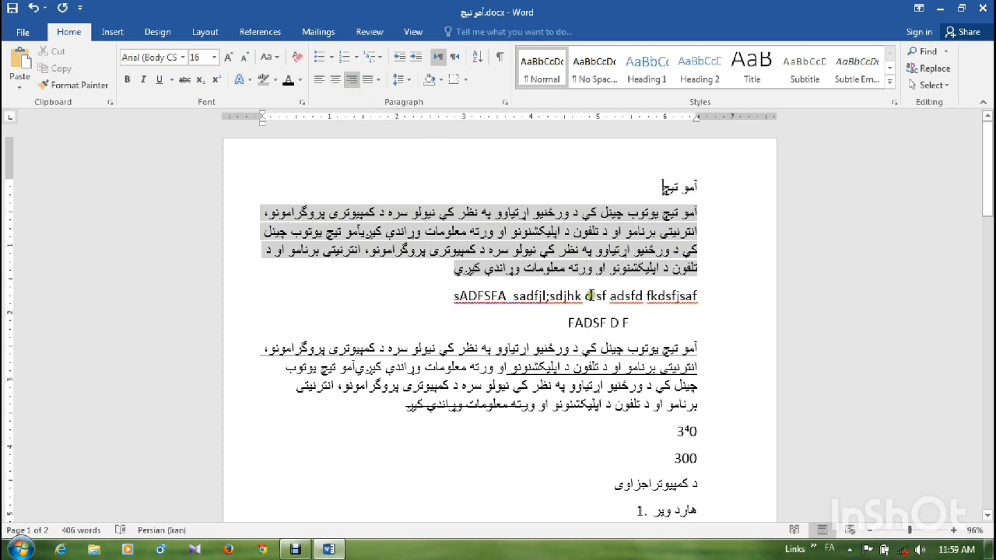
left_click_drag(447, 296, 701, 207)
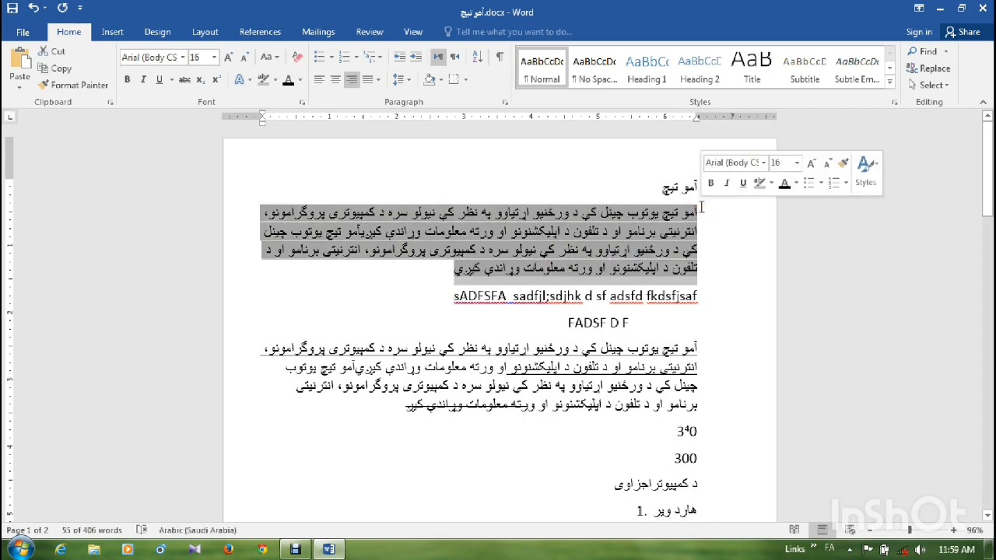
left_click(377, 79)
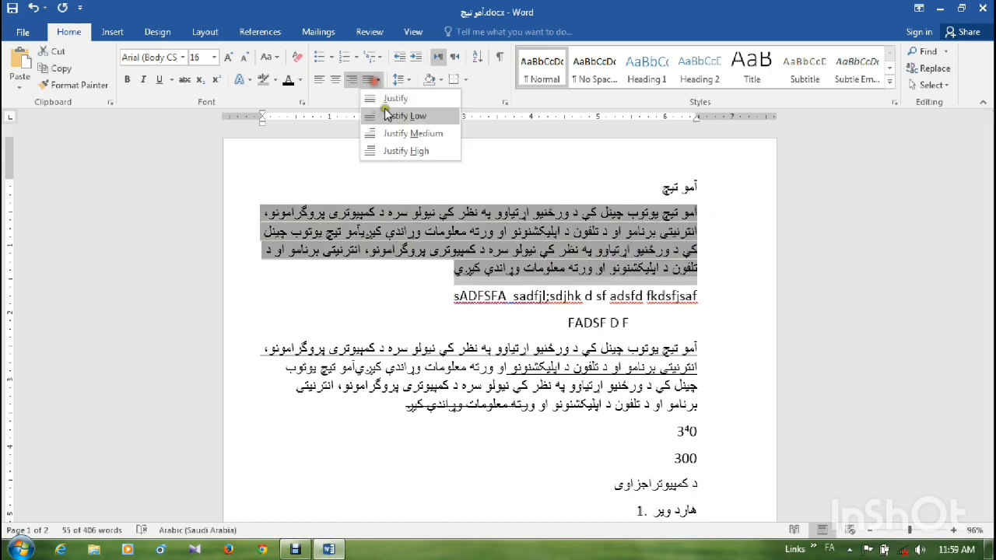
left_click(387, 122)
left_click(378, 80)
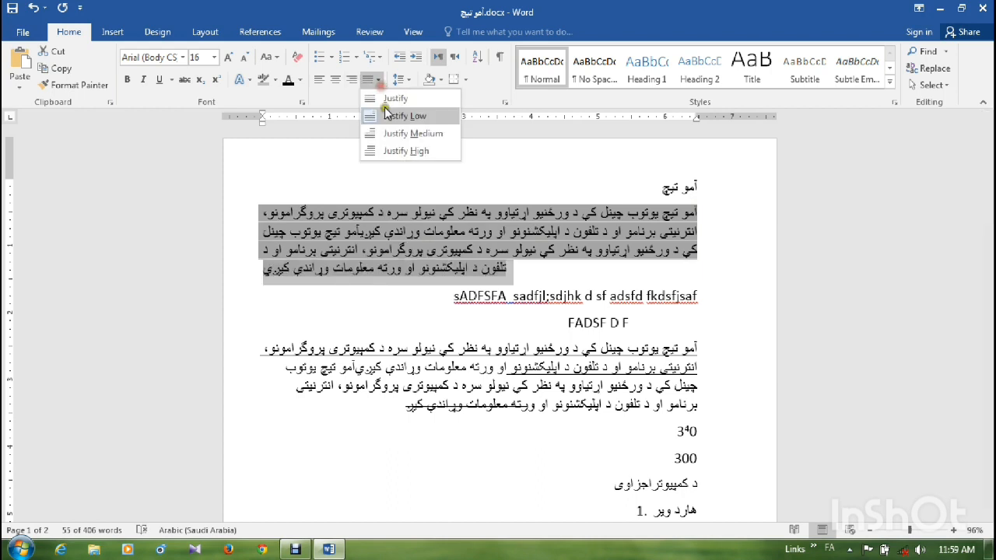
left_click(391, 101)
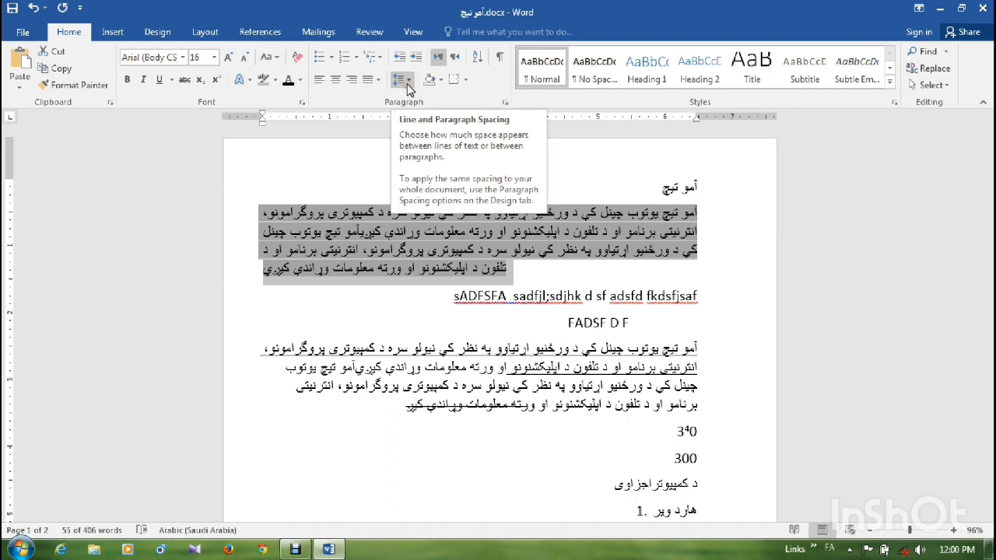
- Set the first Pashto paragraph's line spacing to 1.15 and its text direction to right-to-left
left_click(407, 81)
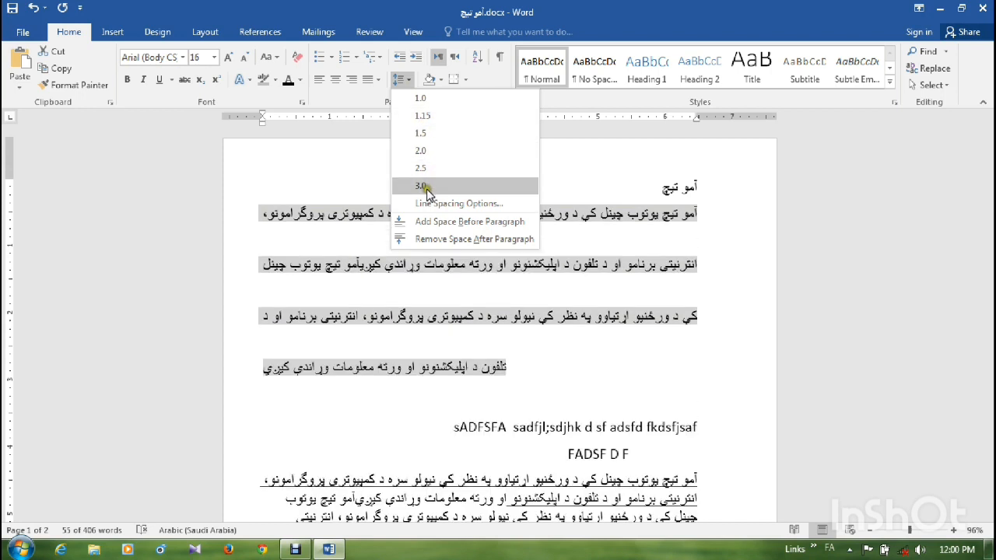
left_click(422, 116)
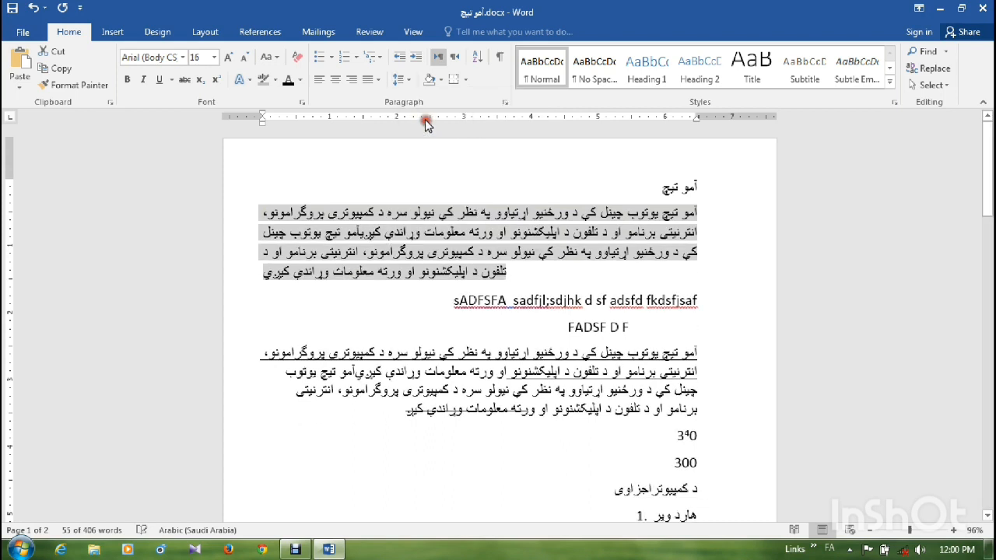
left_click(459, 65)
left_click(459, 65)
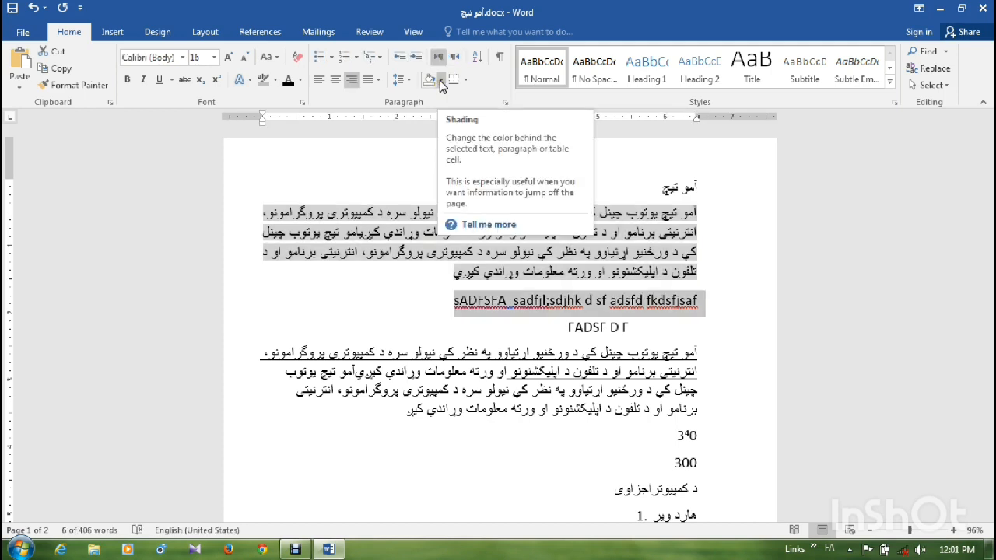
- Apply light blue shading to the English line beginning "sADFSFA" below the first Pashto paragraph
left_click(441, 79)
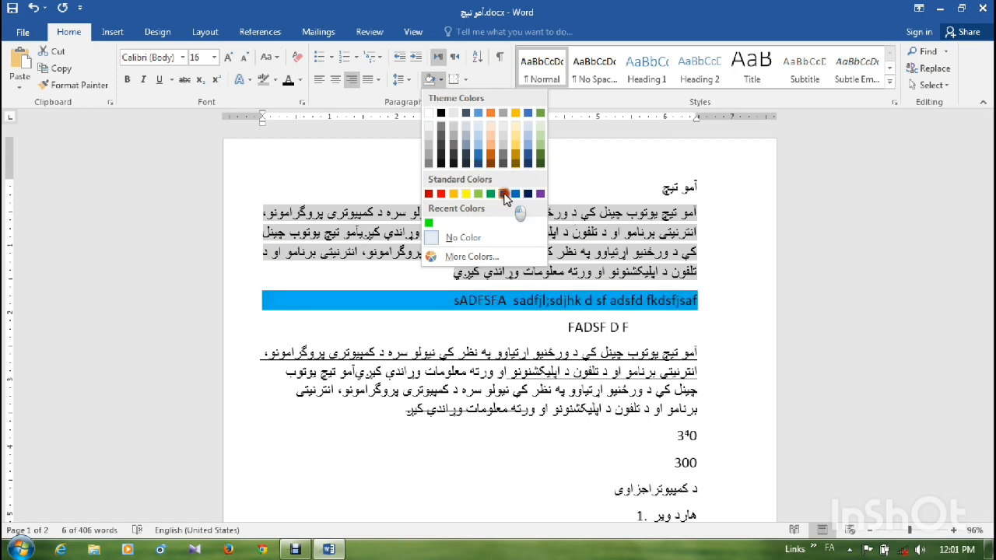
left_click(504, 194)
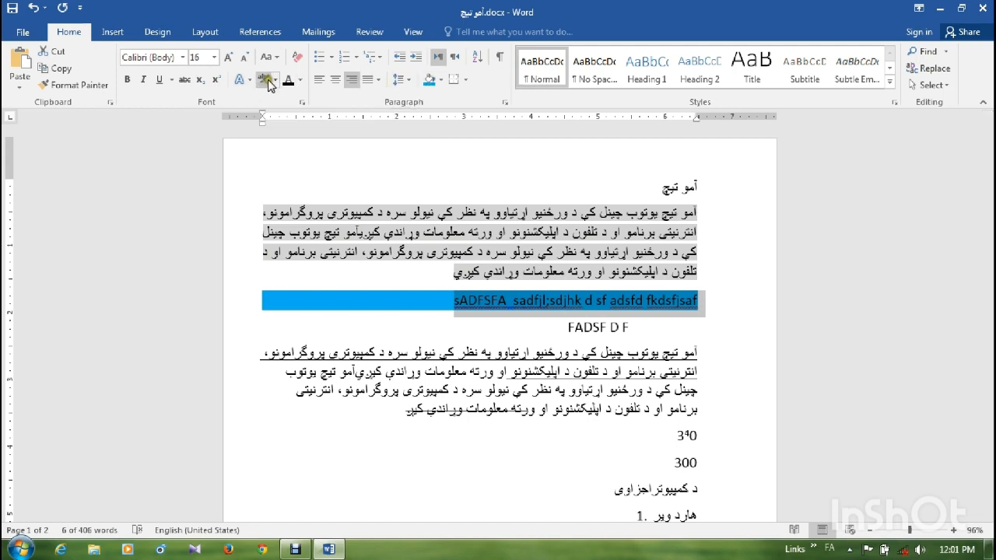
left_click(274, 81)
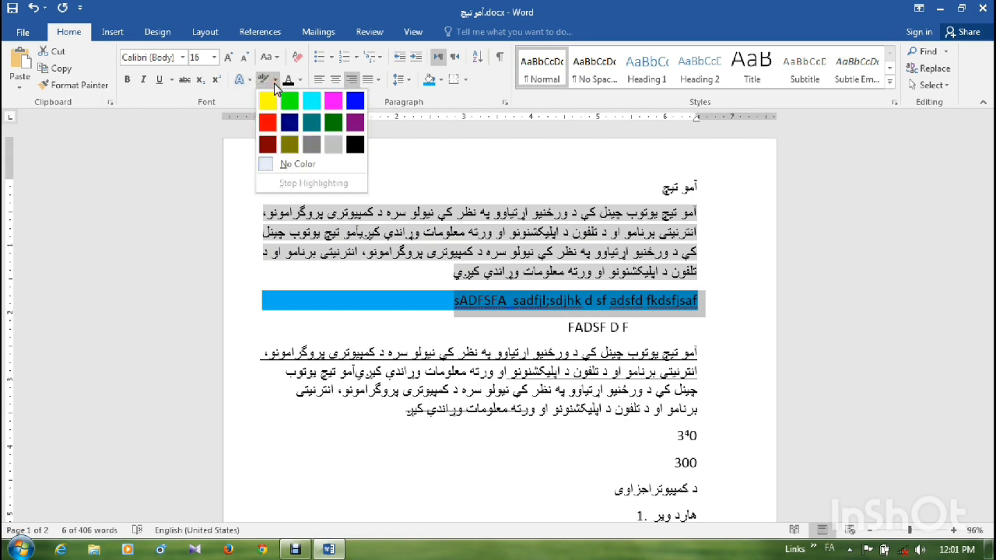
left_click(457, 138)
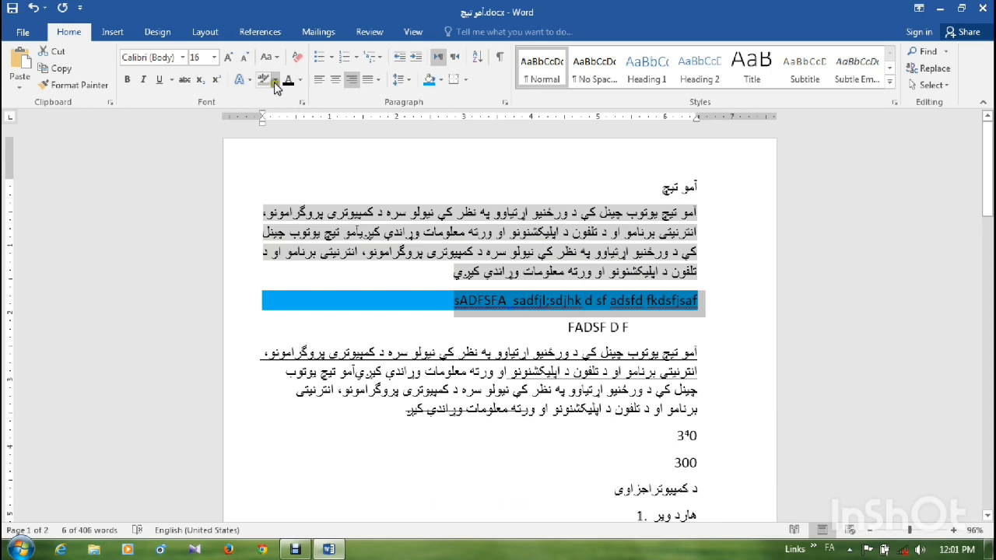
left_click(274, 82)
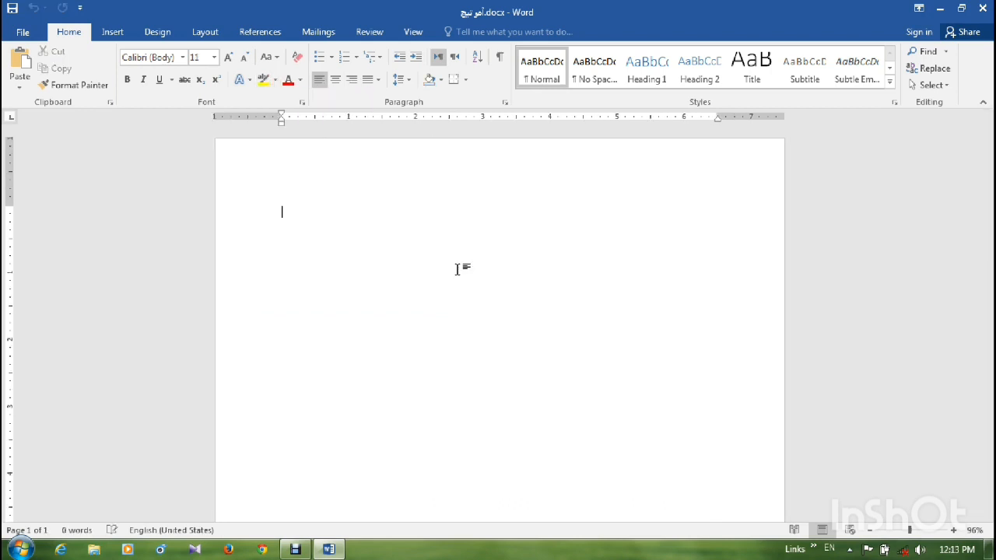
- Insert a table with 6 columns and 8 rows into the blank document, specifying its size in the Insert Table dialog
left_click(117, 32)
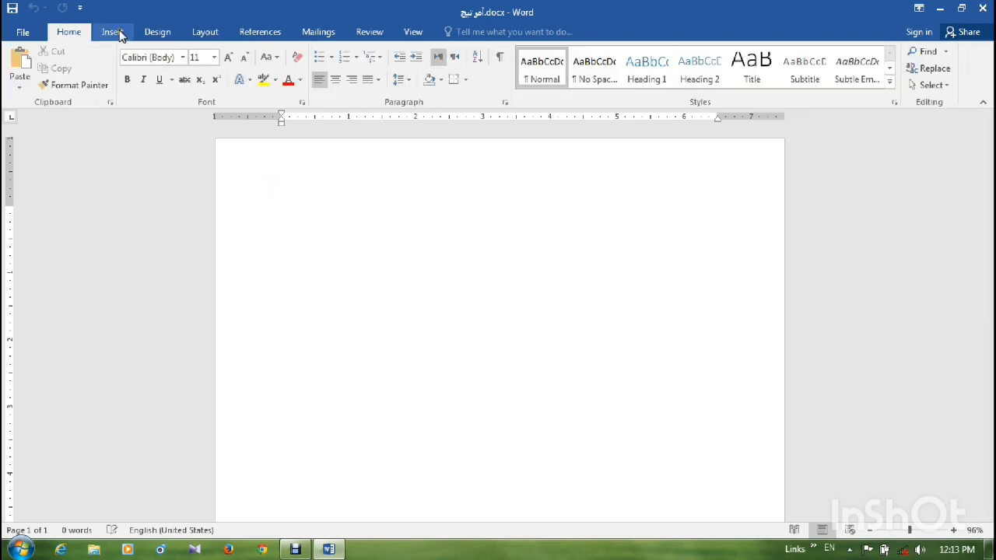
left_click(114, 32)
left_click(95, 88)
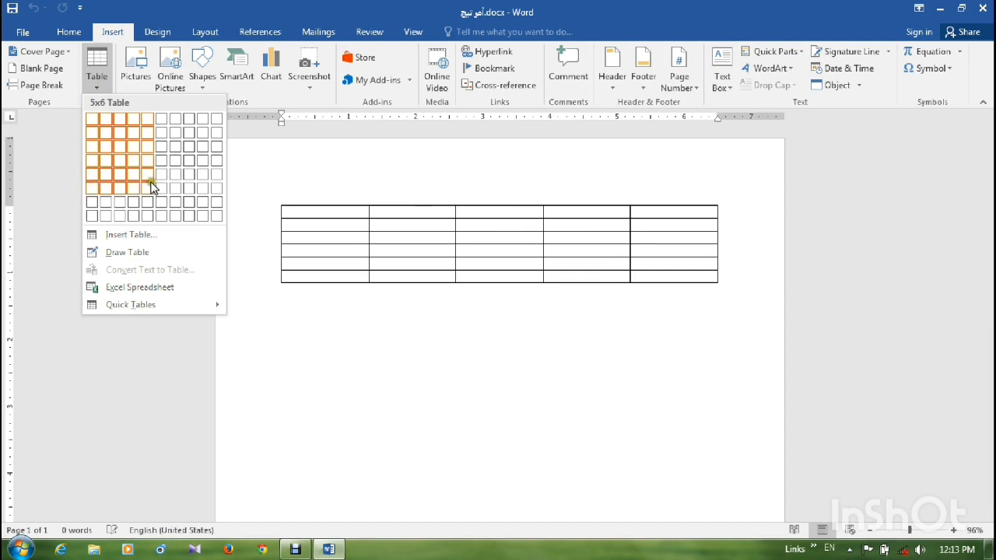
left_click(139, 234)
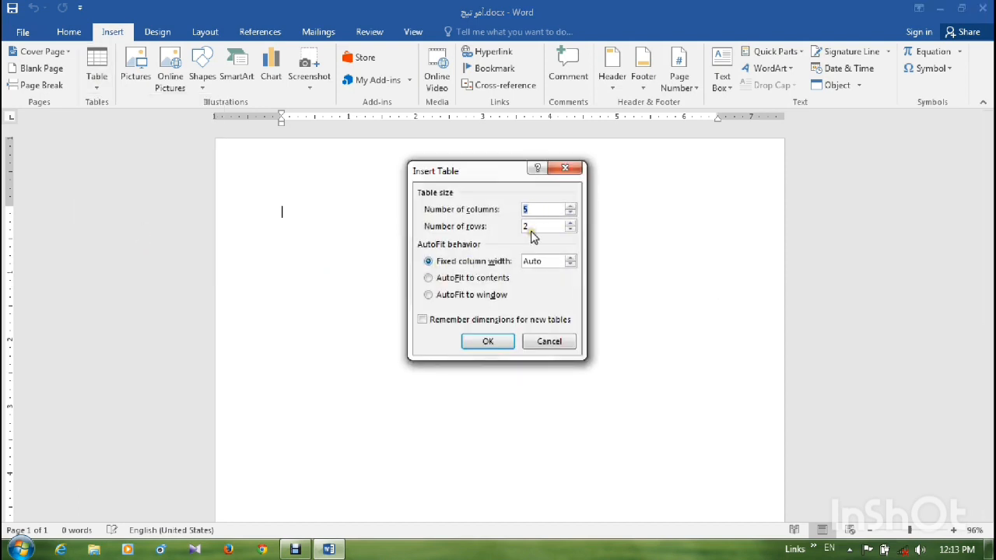
left_click(518, 210)
left_click_drag(535, 225, 518, 225)
left_click(487, 341)
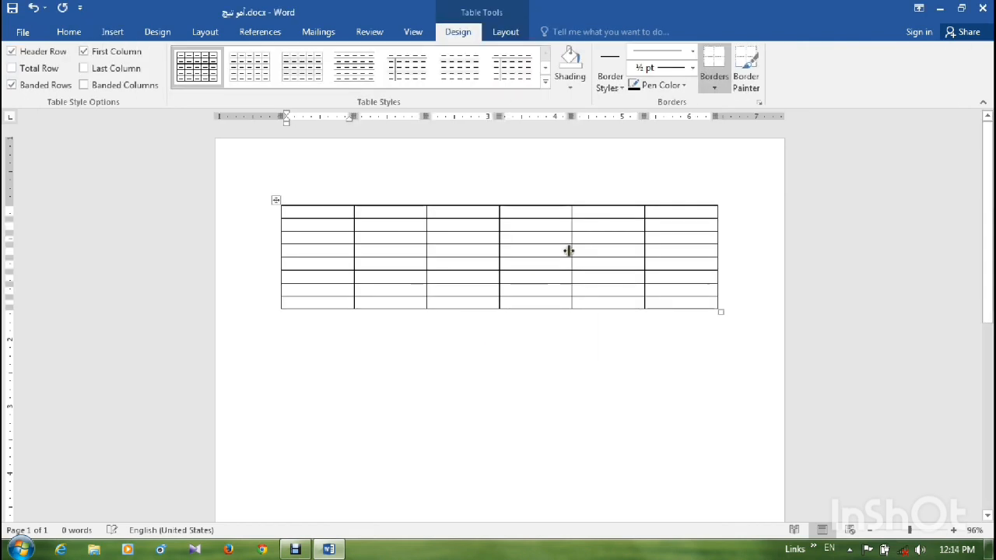
left_click_drag(666, 213, 672, 297)
left_click(600, 212)
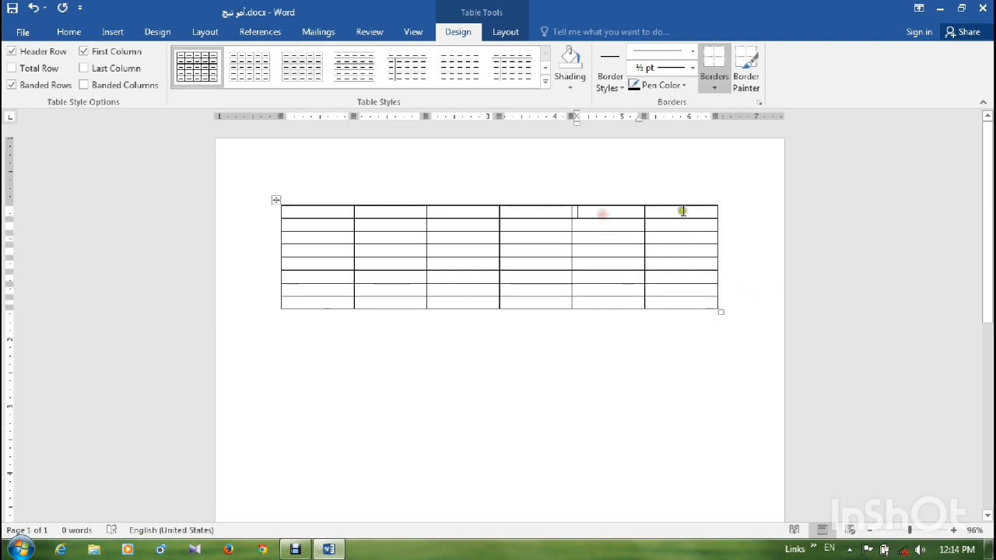
left_click_drag(685, 210, 299, 211)
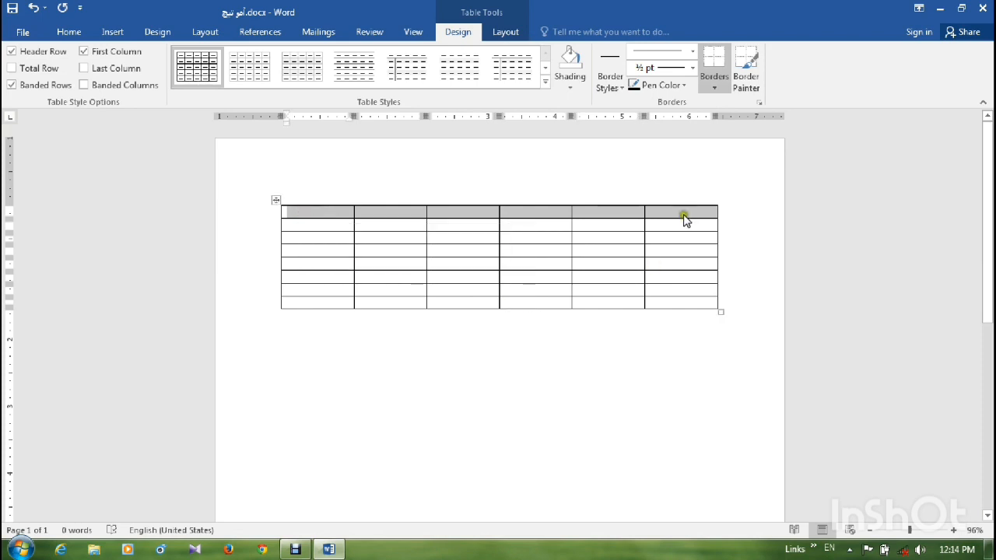
- Number the rows of the table from 1 to 8 in its rightmost column
left_click(682, 213)
type("1")
key("Down")
type("2")
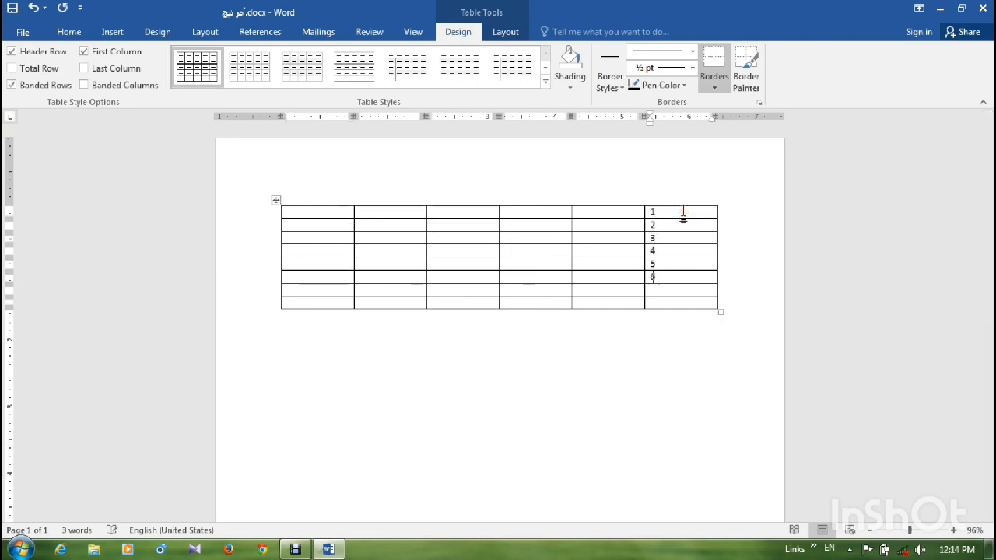
key("Down")
type("8")
key("Down")
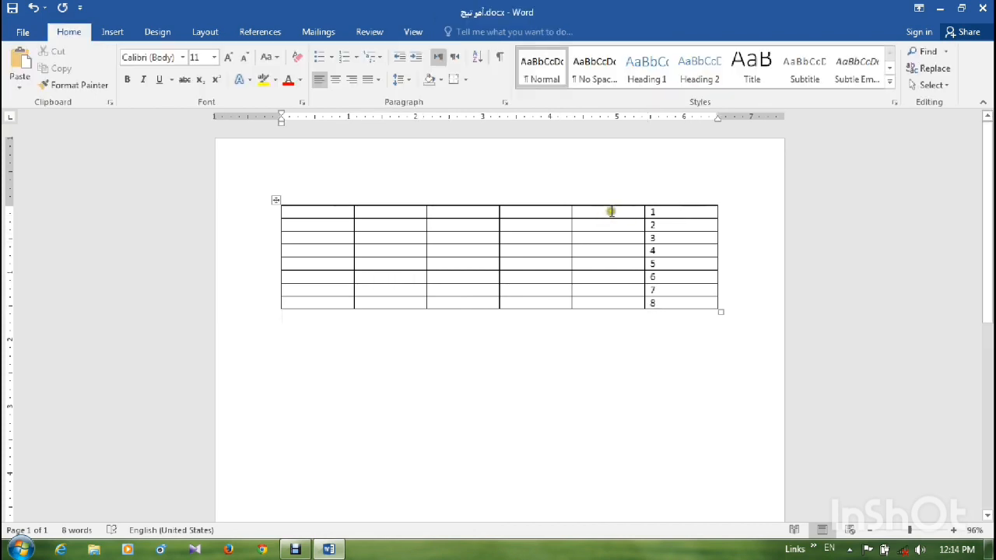
- Merge the fifth-column cells of rows 1 and 2 into one cell
left_click(667, 212)
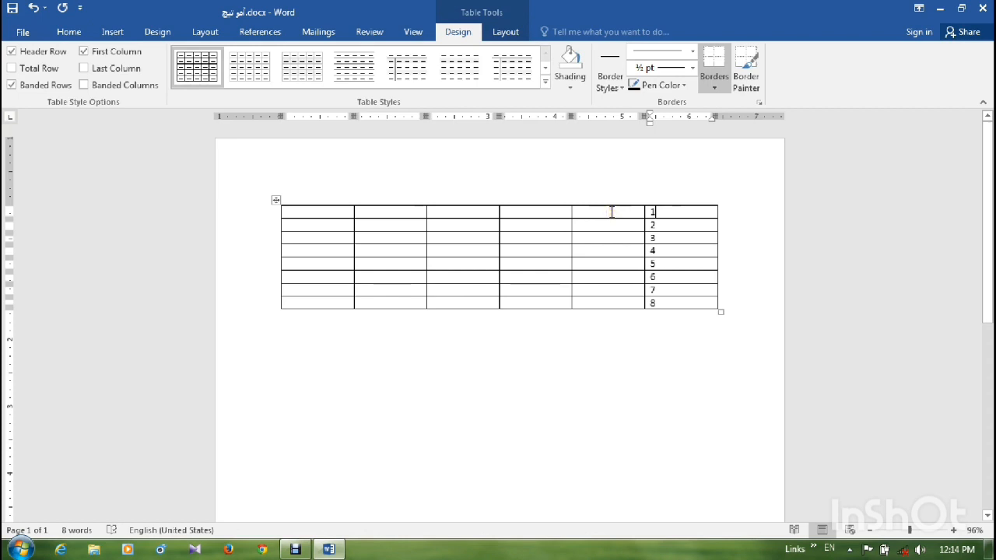
left_click_drag(612, 212, 615, 222)
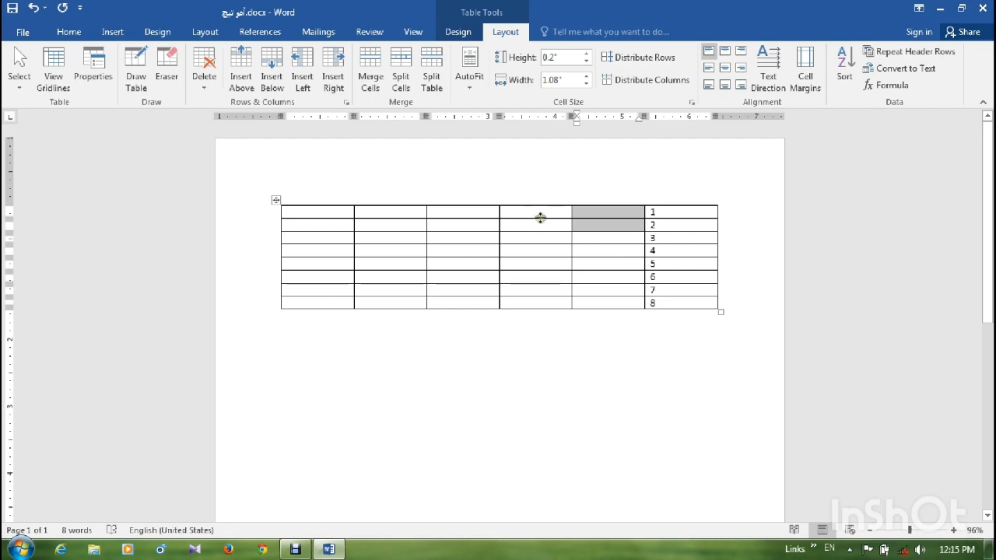
mouse_move(530, 216)
left_mouse_down()
mouse_move(540, 231)
mouse_move(529, 222)
left_mouse_up()
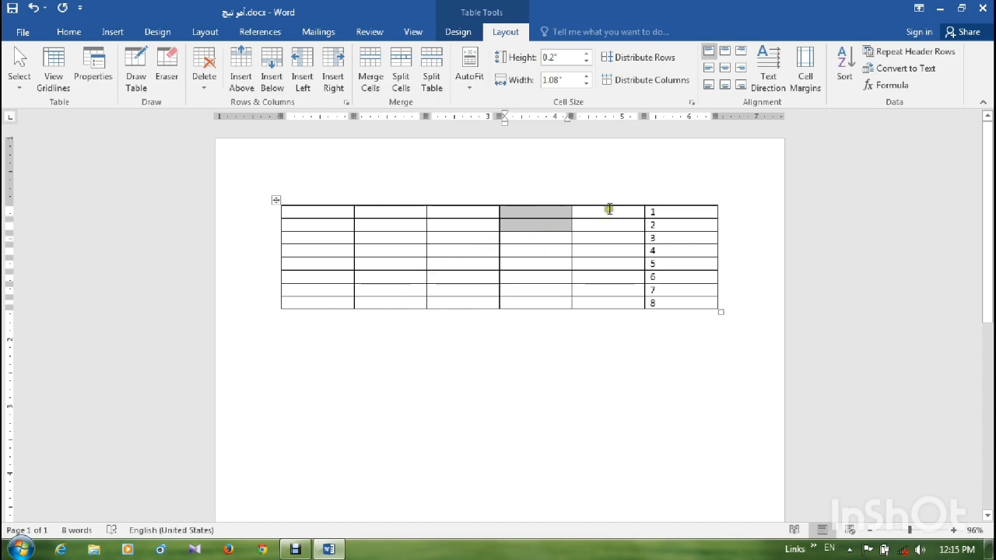
left_click_drag(610, 209, 606, 221)
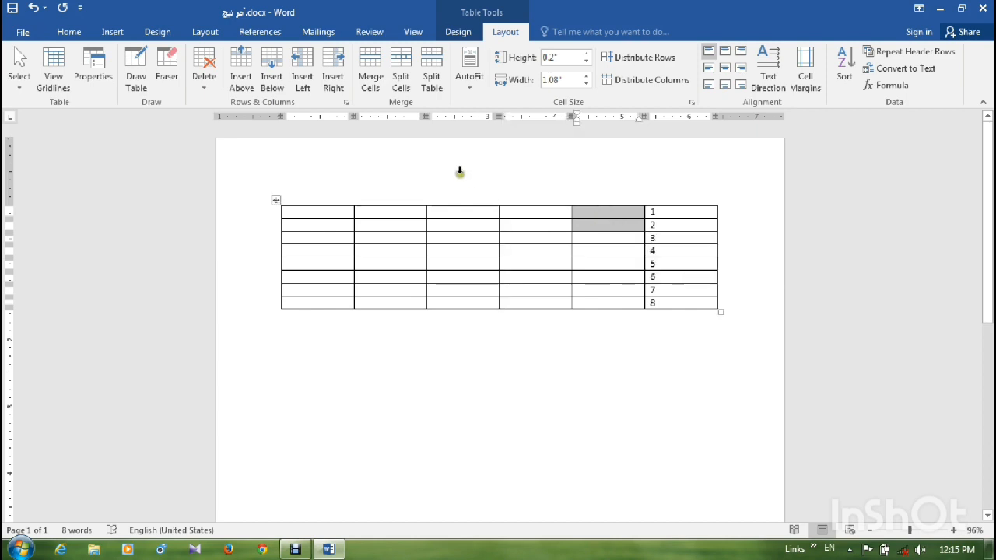
left_click(372, 83)
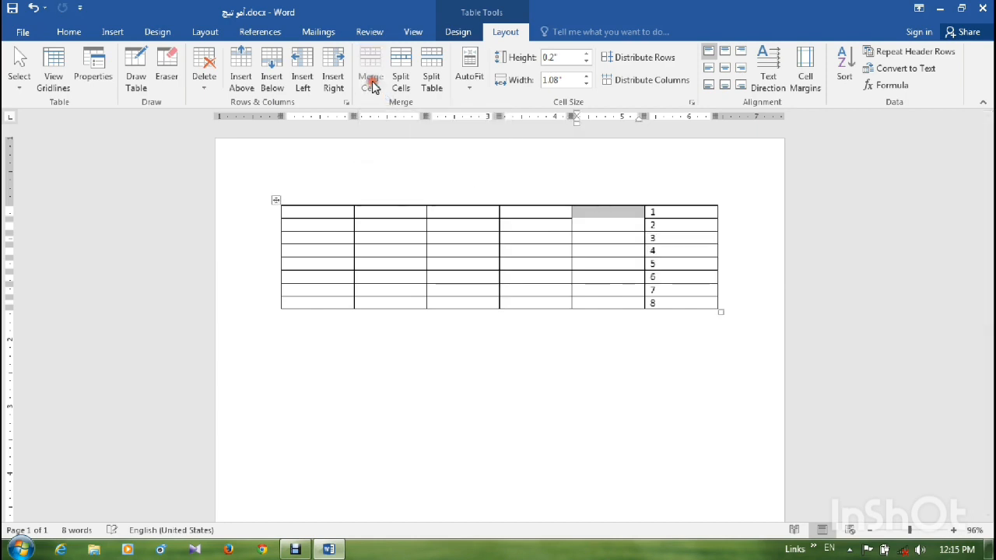
left_click(596, 226)
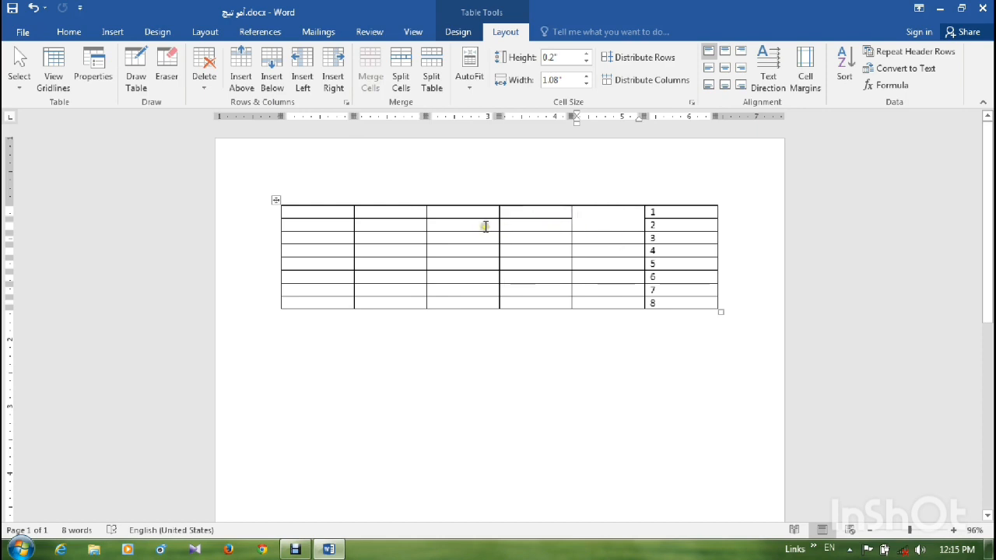
- Merge the third- and fourth-column cells of row 2 into one cell
left_click_drag(484, 227, 525, 221)
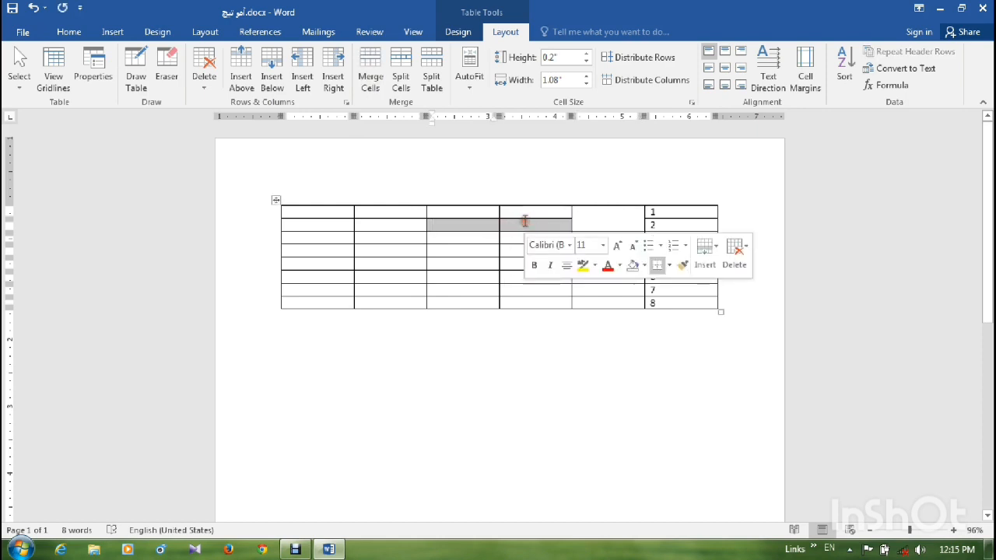
left_click(371, 77)
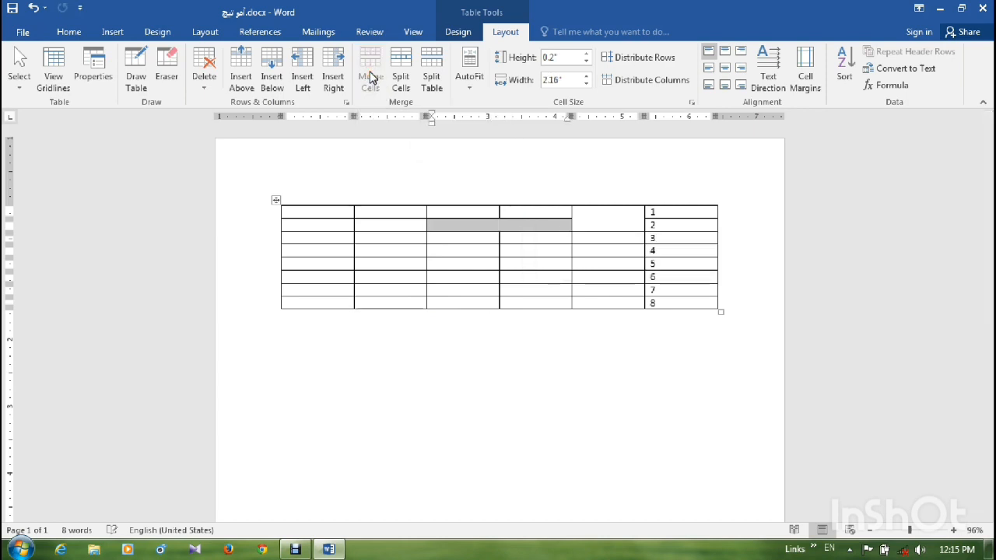
left_click(499, 224)
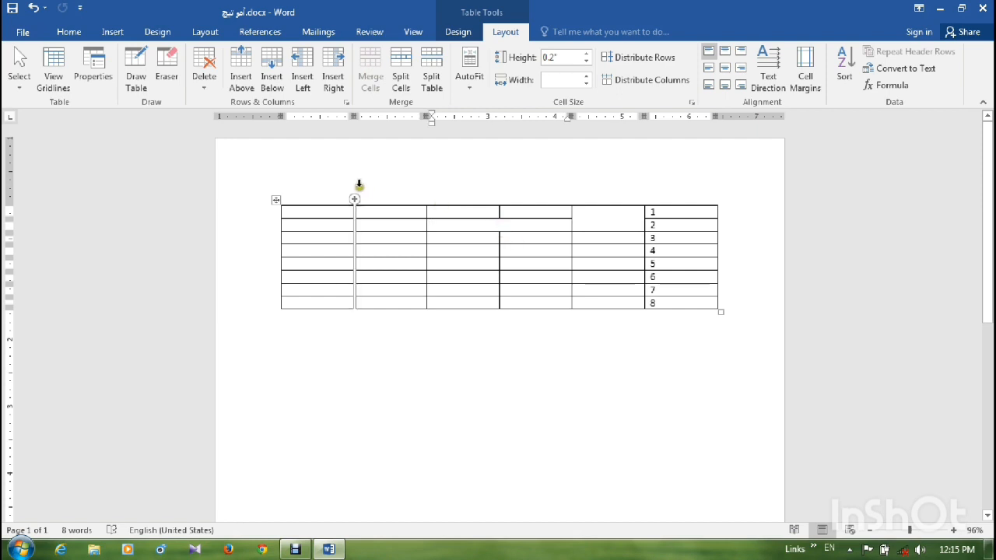
- Erase the borders between row 3's first two cells, between rows 4 and 5 in column two, and between rows 6 and 7 in column three
left_click(168, 78)
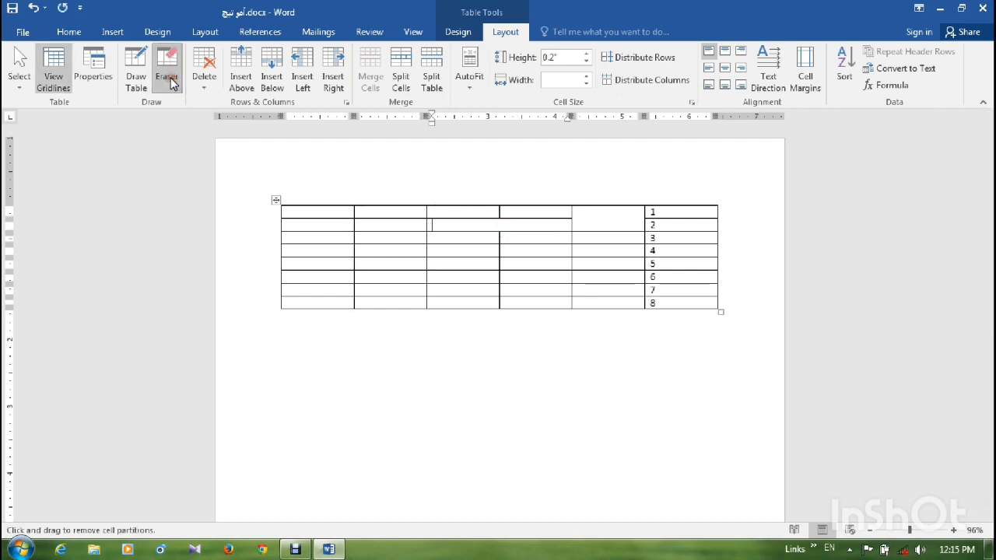
left_click(355, 237)
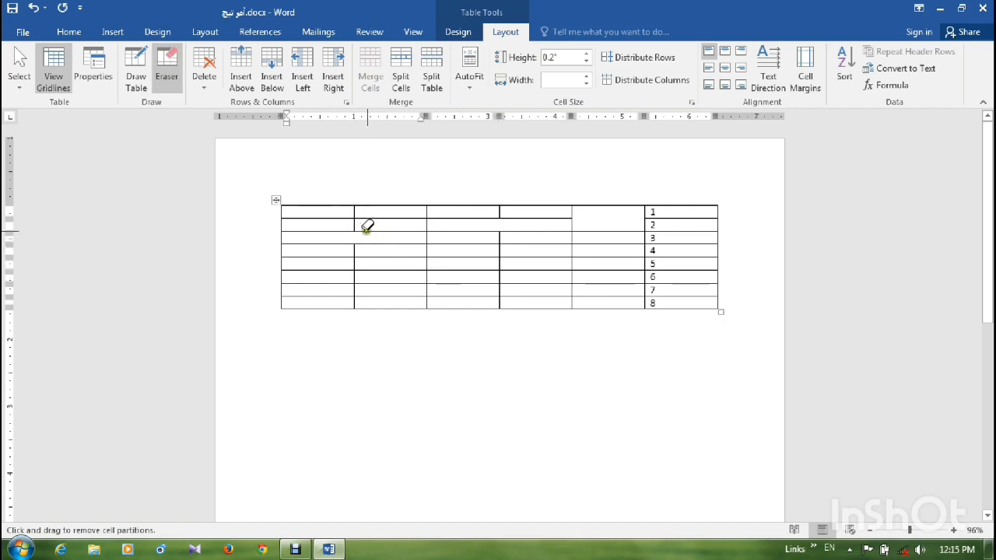
left_click_drag(380, 259, 367, 257)
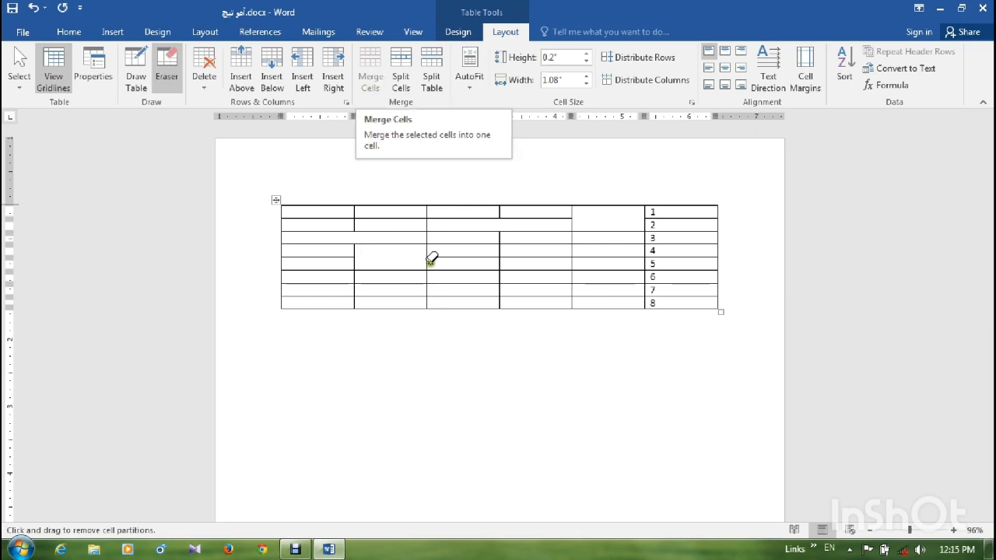
left_click(464, 279)
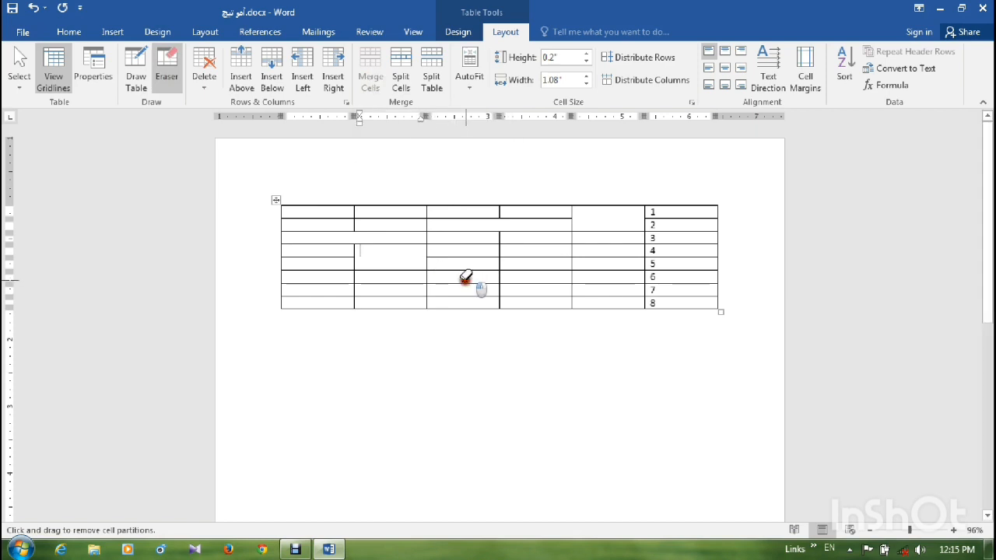
- Insert one blank row directly below and one directly above the row numbered 5
left_click(533, 302)
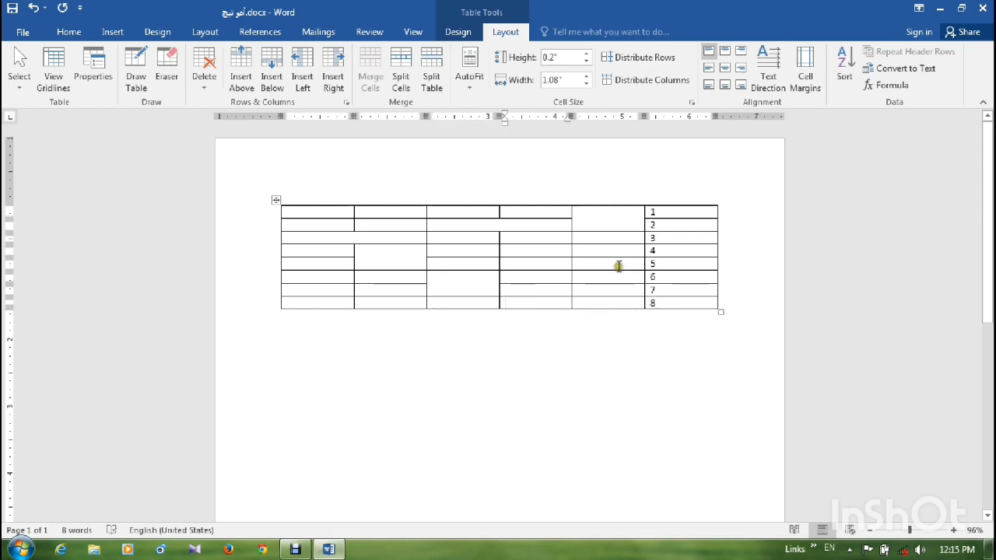
left_click(620, 264)
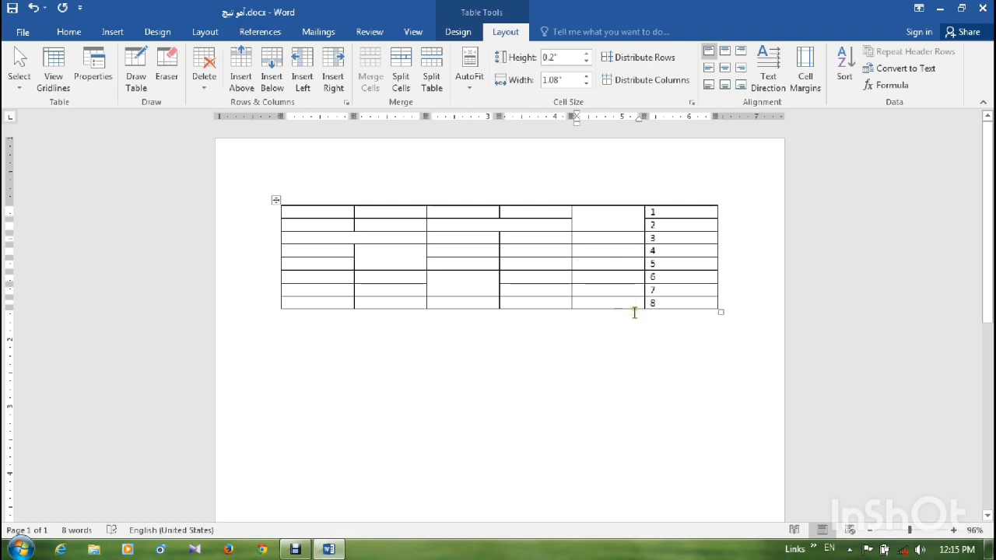
left_click(272, 81)
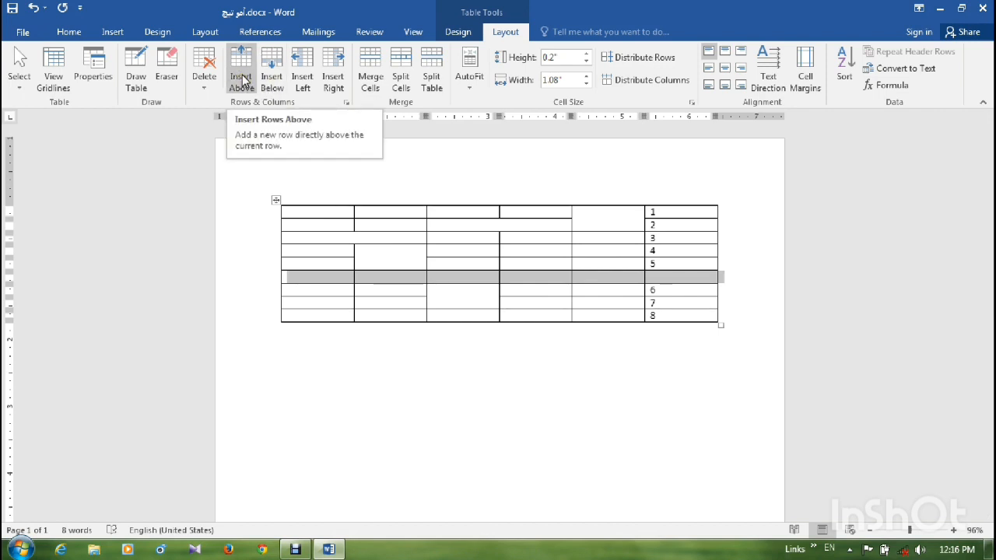
left_click(629, 262)
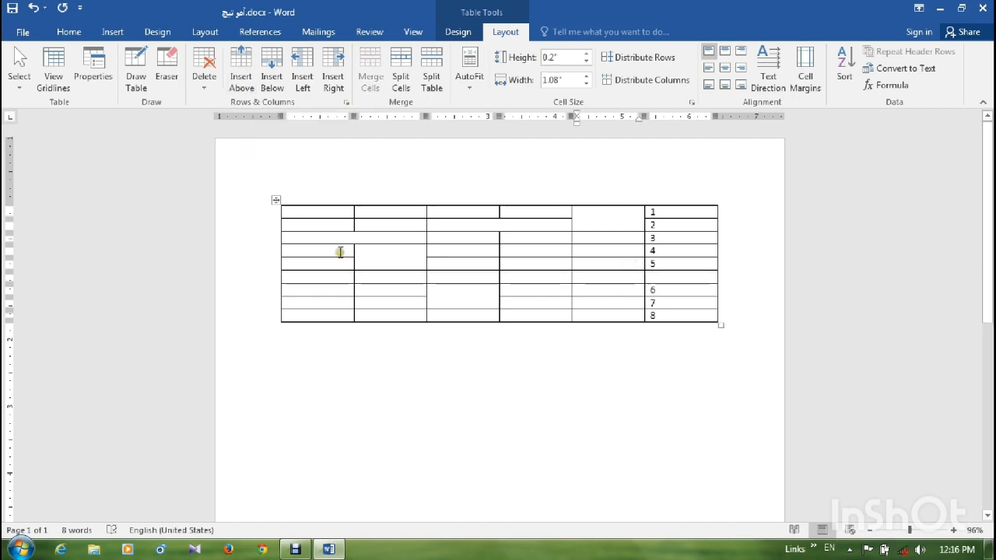
left_click(248, 88)
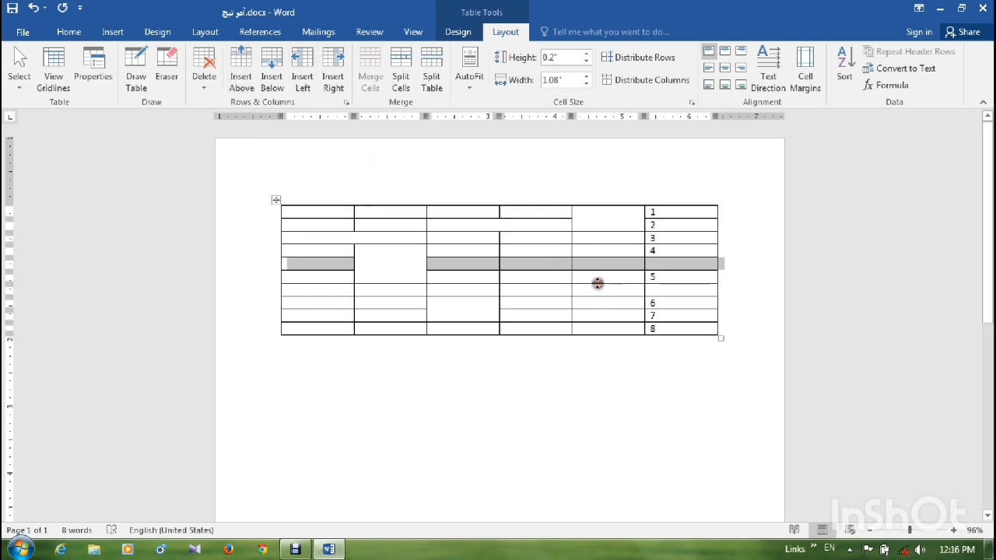
- Insert a column to the left of the table's fifth column and another to the right of the new column
left_click(598, 291)
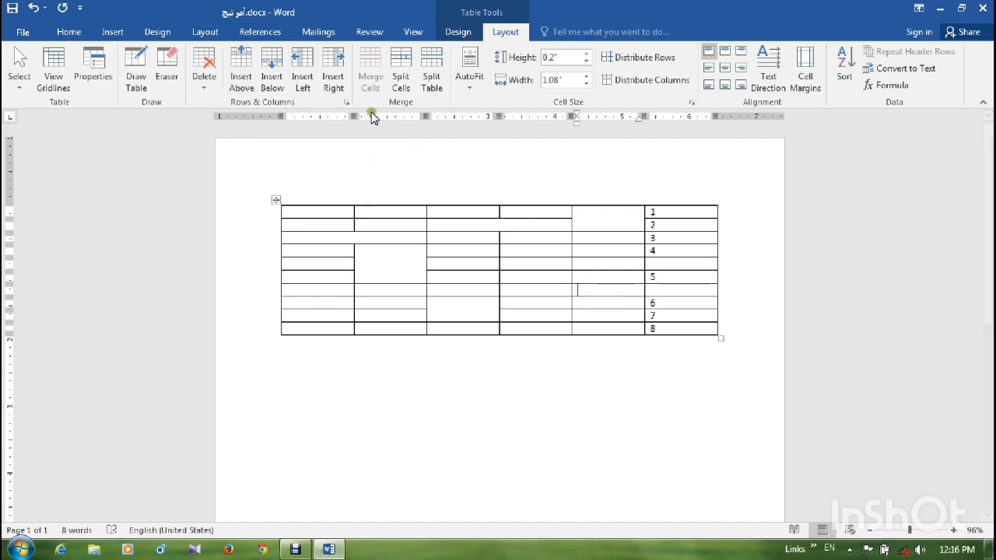
left_click(304, 71)
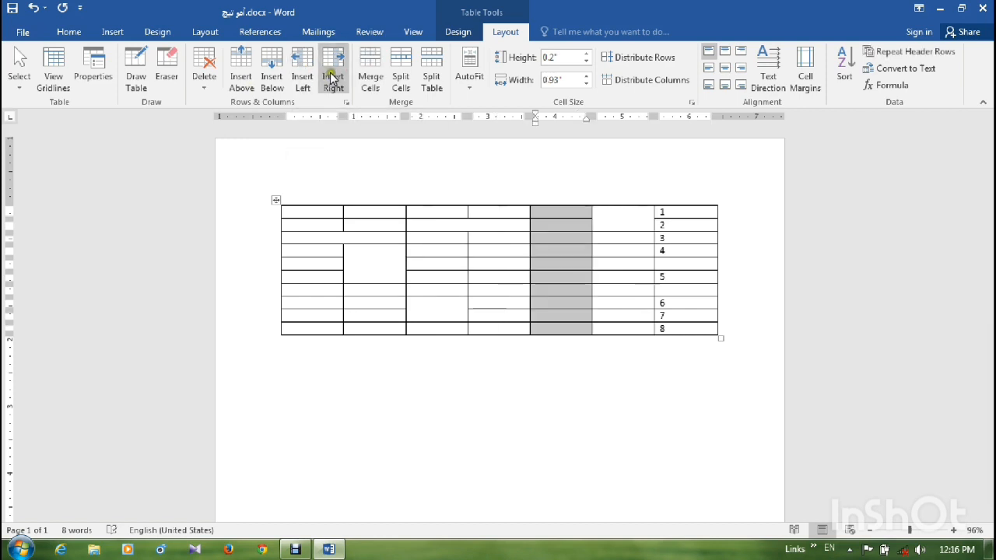
left_click(335, 78)
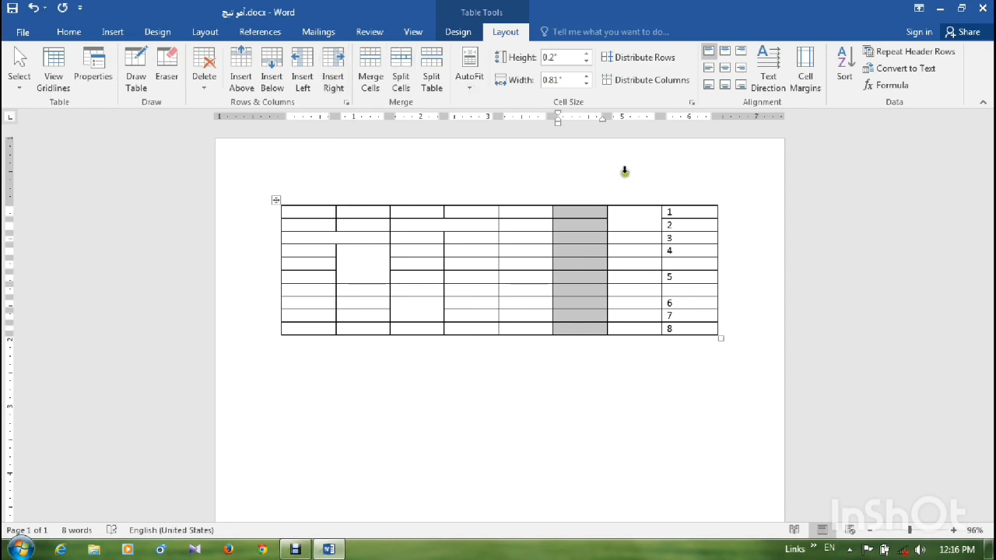
- Center the contents of all table cells horizontally and vertically, and set the row height to 0.3"
left_click_drag(684, 212, 312, 328)
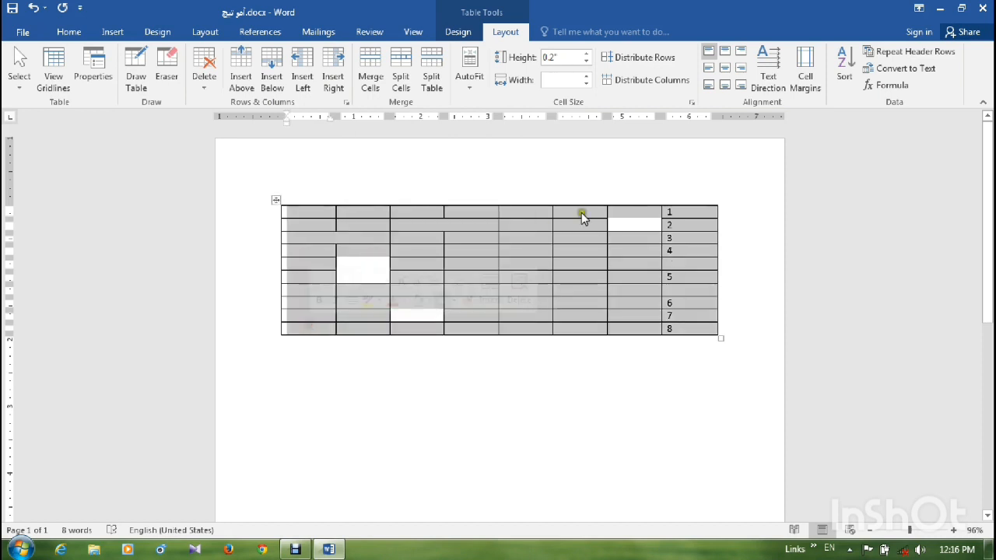
left_click(725, 72)
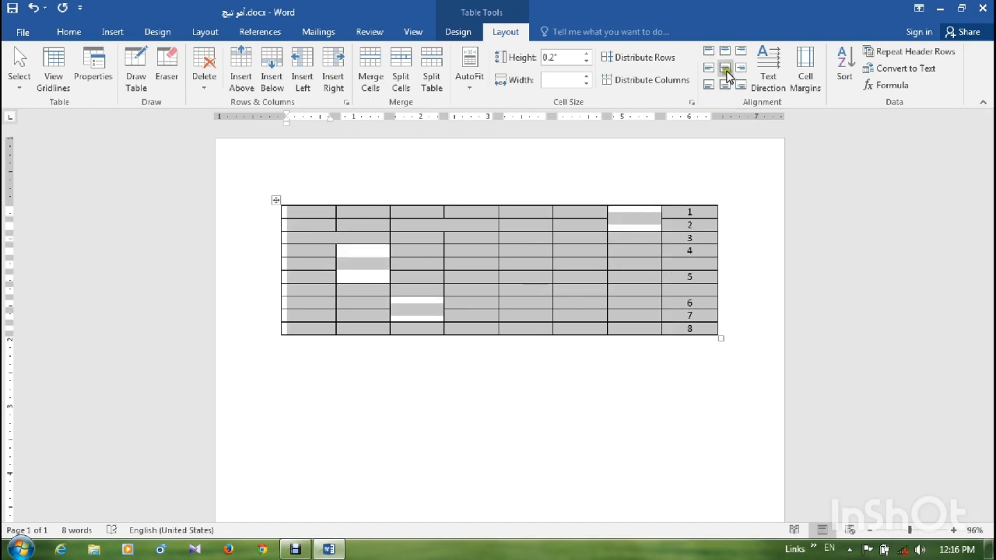
left_click(726, 70)
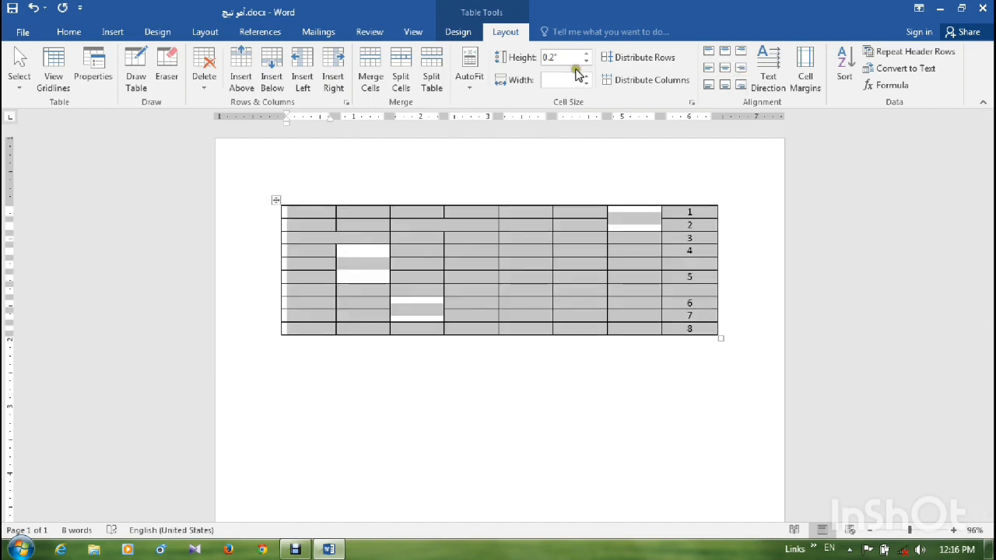
left_click(585, 55)
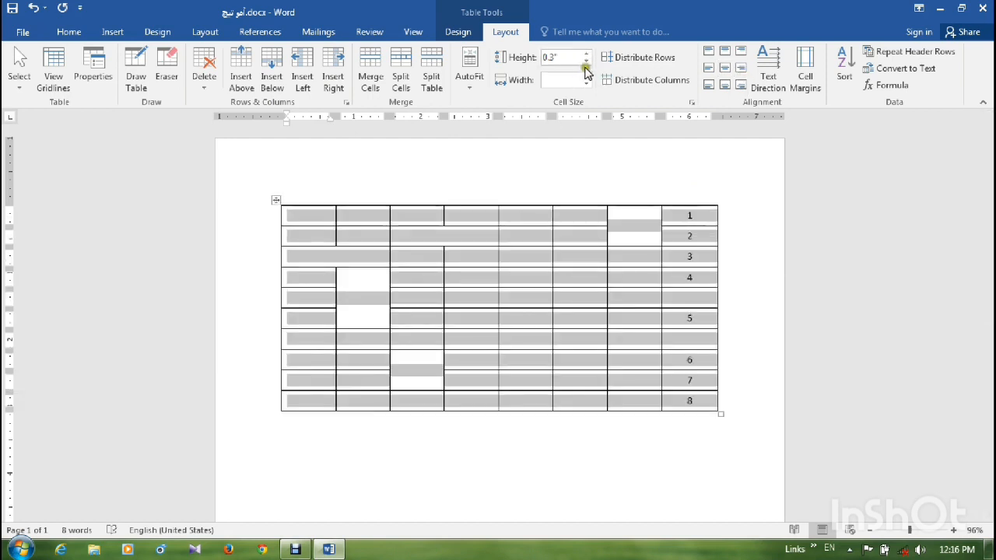
left_click(587, 76)
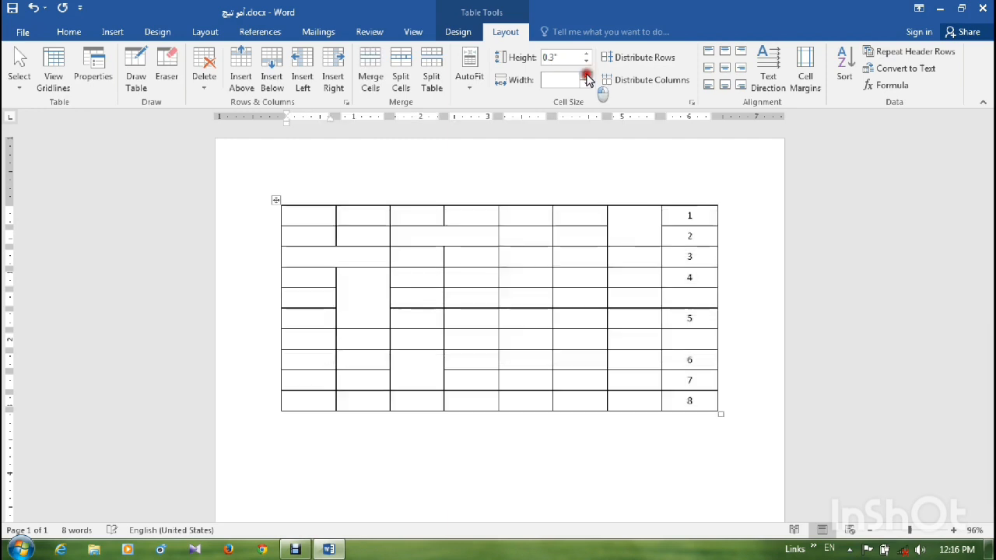
- Draw two horizontal borders across the tall merged cell in column two, dividing it into three cells aligned with the neighbouring rows
left_click(344, 320)
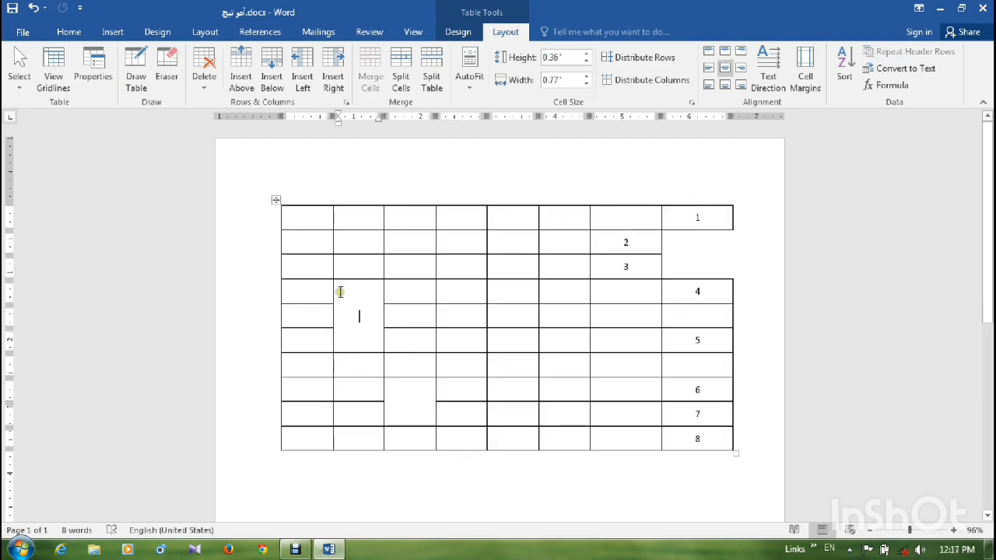
left_click_drag(347, 291, 353, 338)
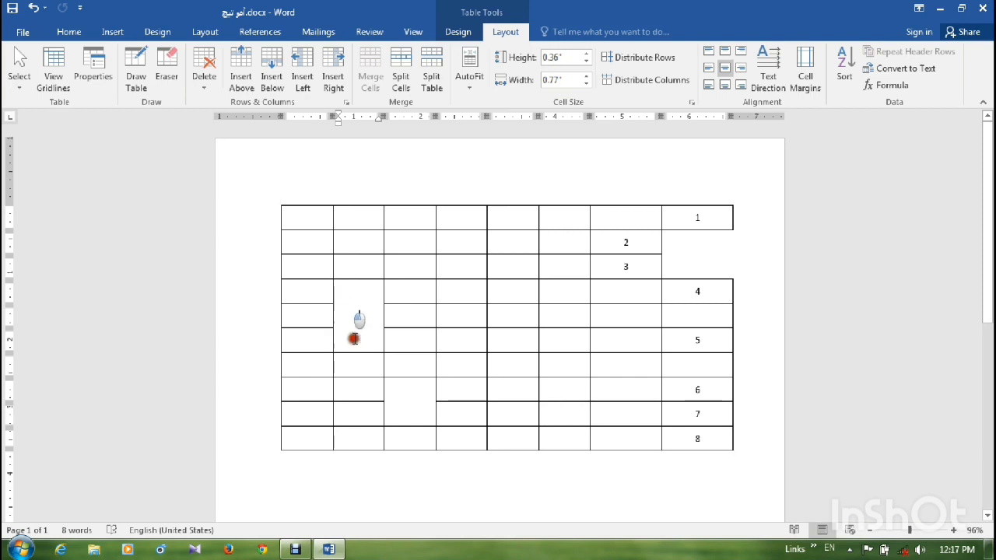
left_click_drag(346, 292, 355, 350)
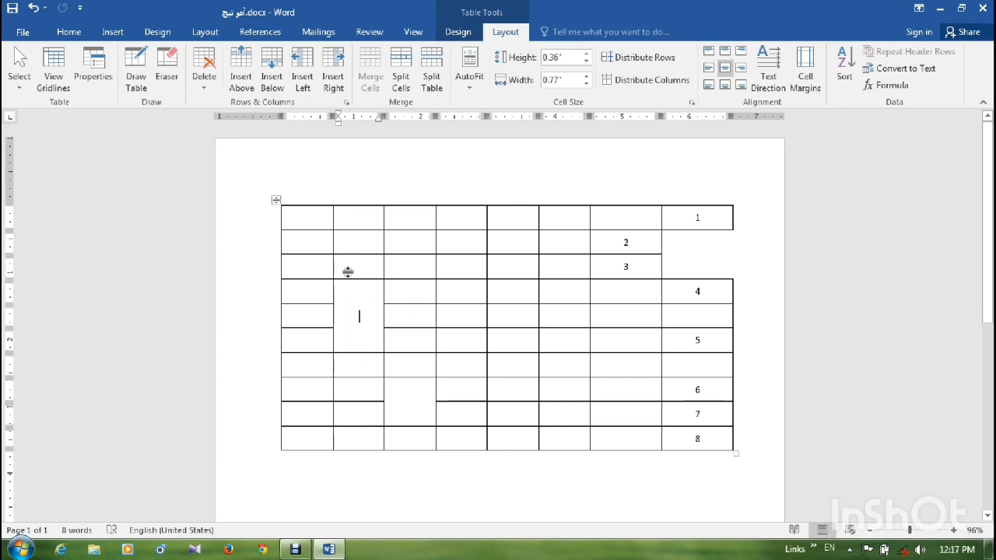
left_click(147, 75)
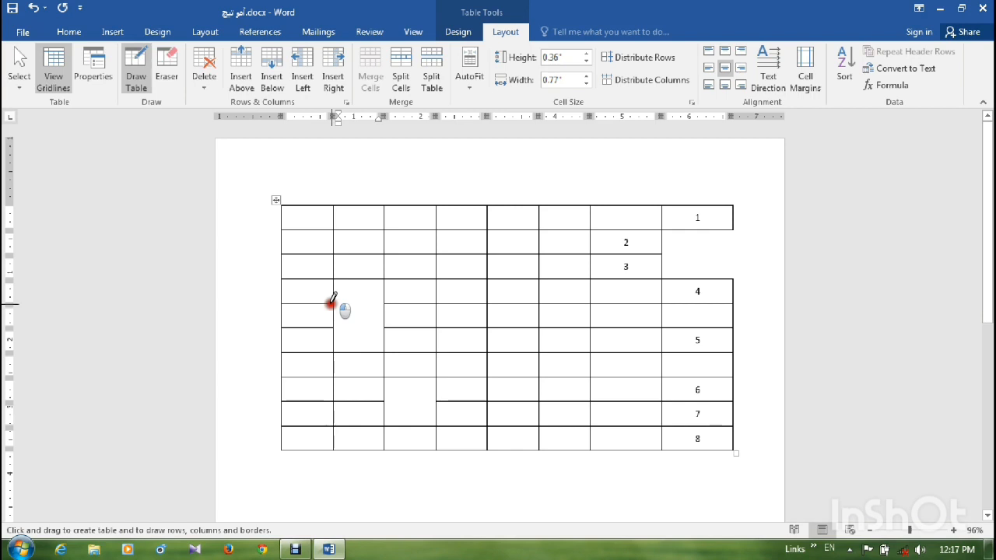
left_click_drag(332, 300, 386, 299)
left_click_drag(333, 327, 383, 327)
- Draw a vertical border down the middle of the second-column cells in rows 1 to 3
left_click_drag(359, 203, 358, 260)
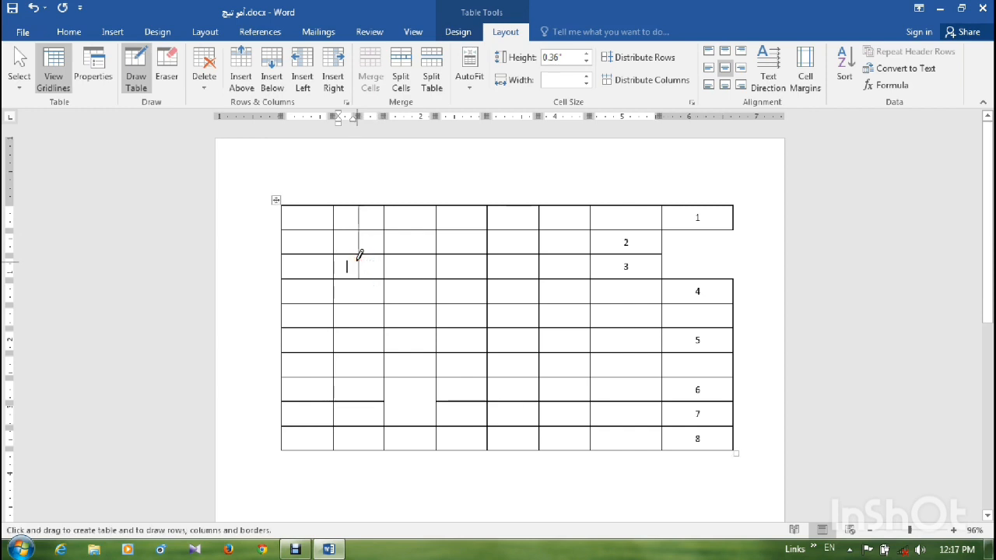
left_click(351, 255)
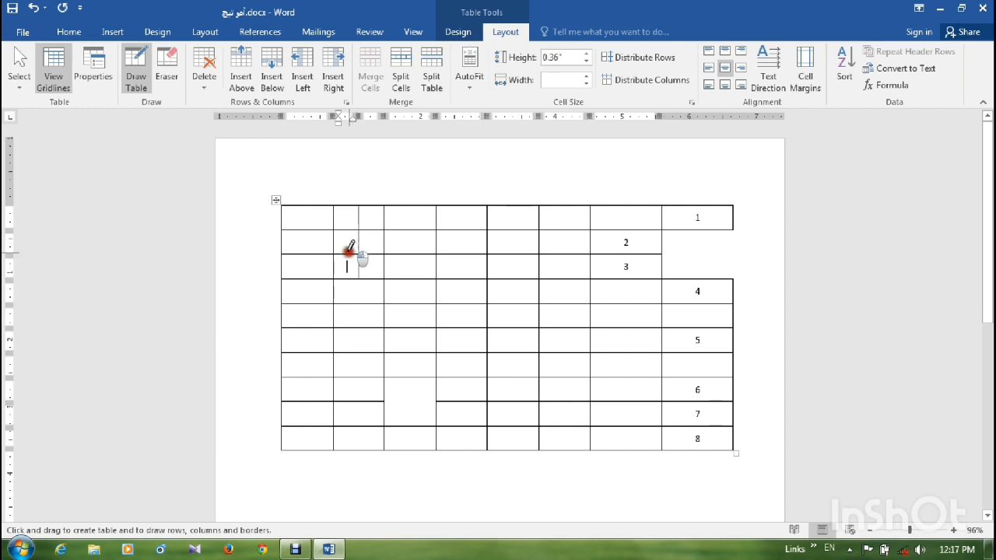
left_click(351, 244)
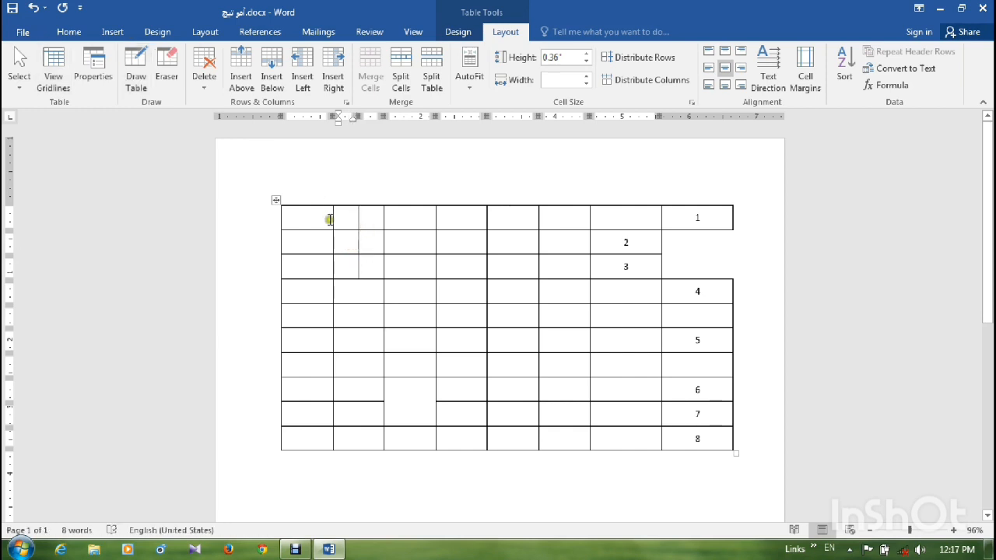
- Select individual cells of the first row, the whole first row, and the full column under its fourth cell in turn
left_click_drag(347, 221, 365, 220)
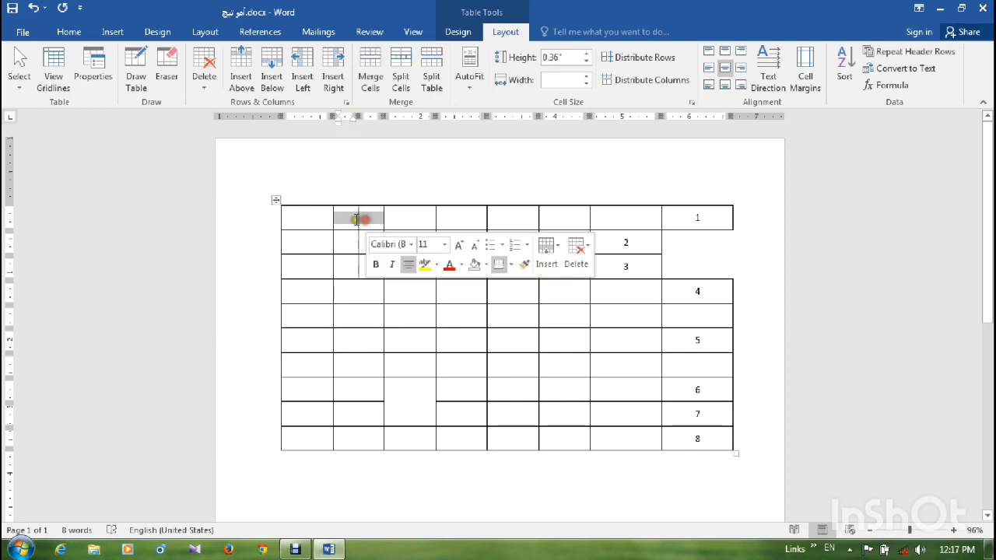
left_click(309, 216)
left_click_drag(372, 218, 400, 222)
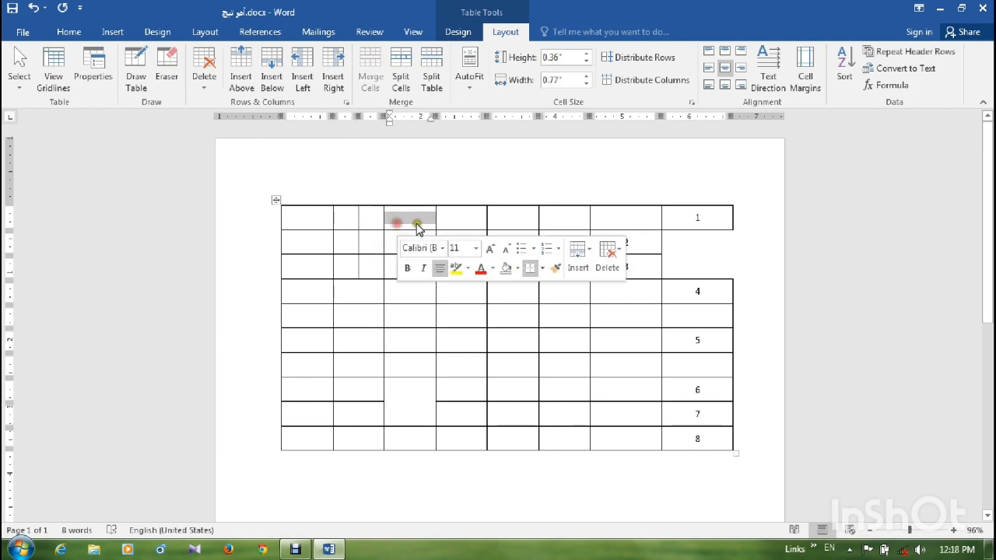
left_click_drag(304, 222, 723, 215)
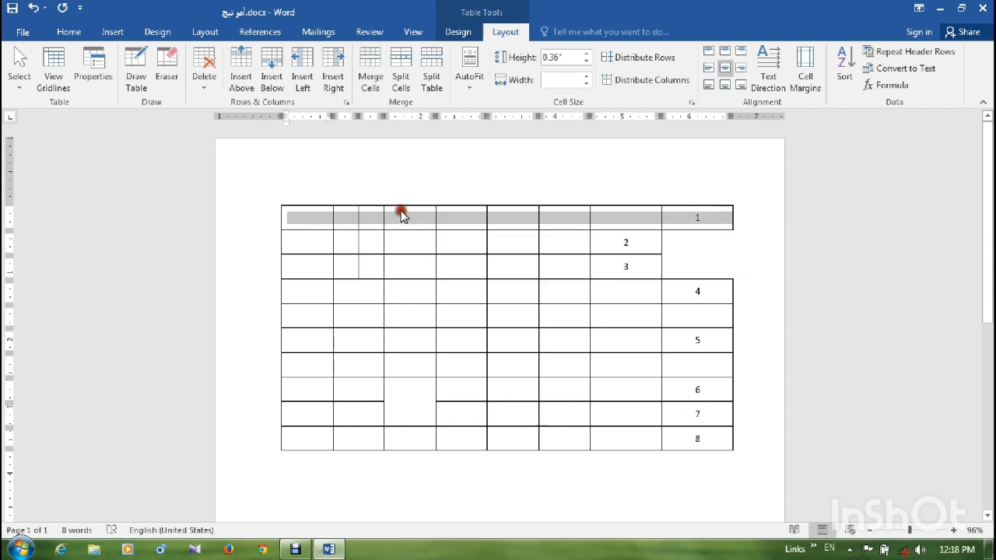
left_click_drag(400, 219, 411, 436)
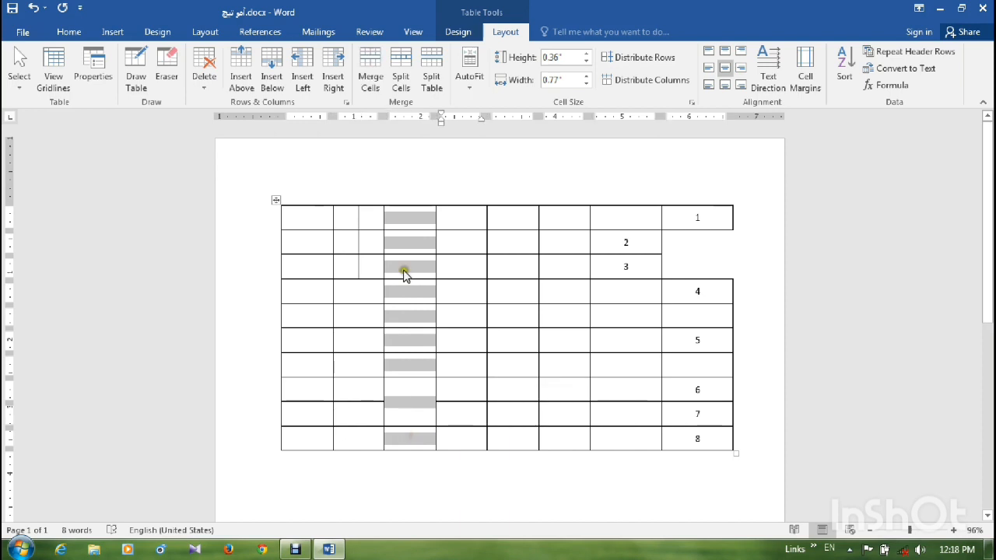
- Delete the fourth cell of the first row, shifting the remaining cells left
left_click(405, 215)
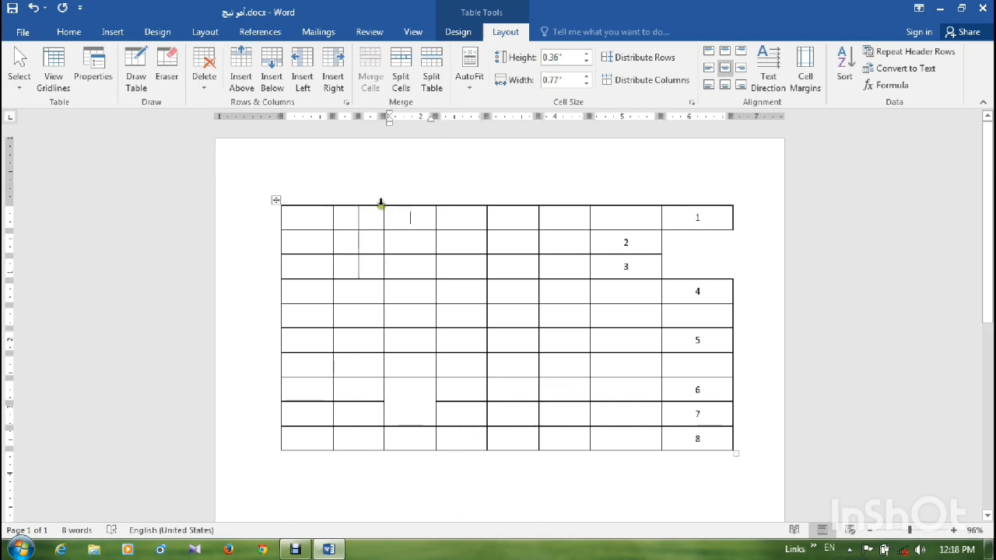
left_click(201, 87)
left_click(241, 101)
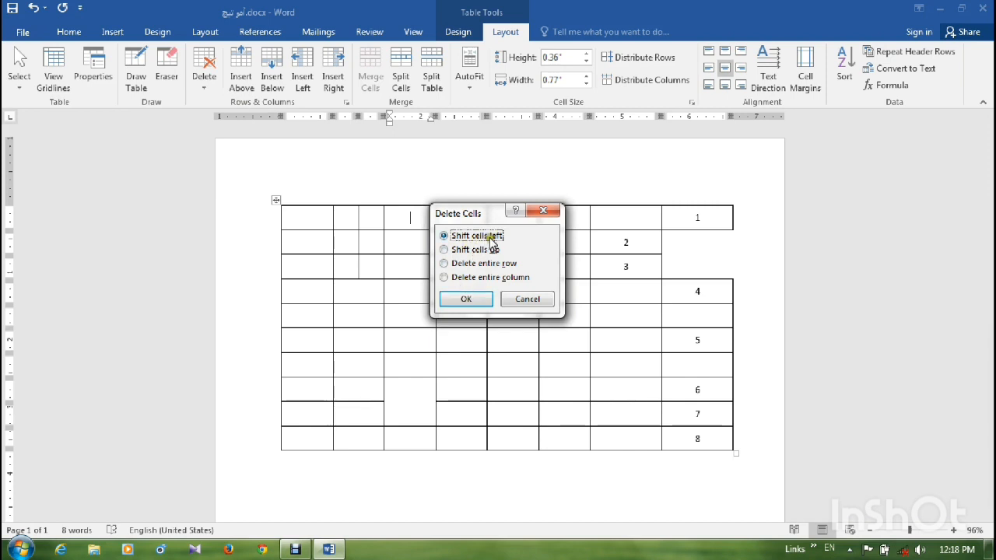
key("Return")
- Delete the table's first row and its first column
left_click(202, 87)
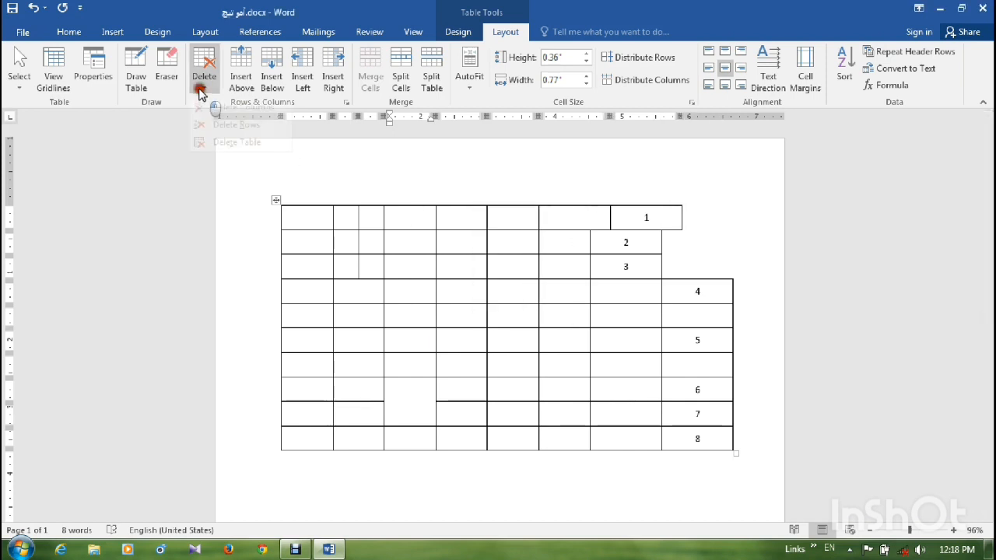
left_click(236, 139)
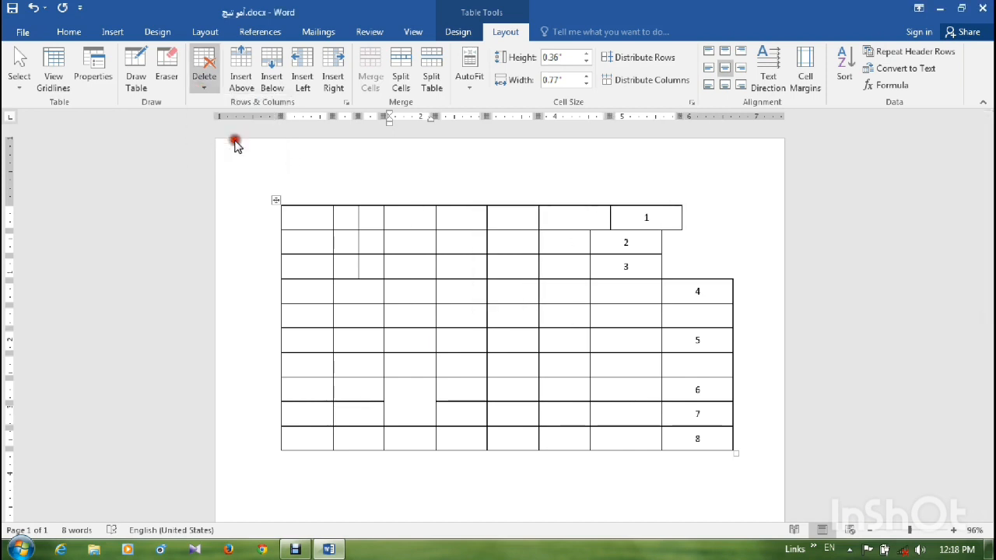
left_click(205, 85)
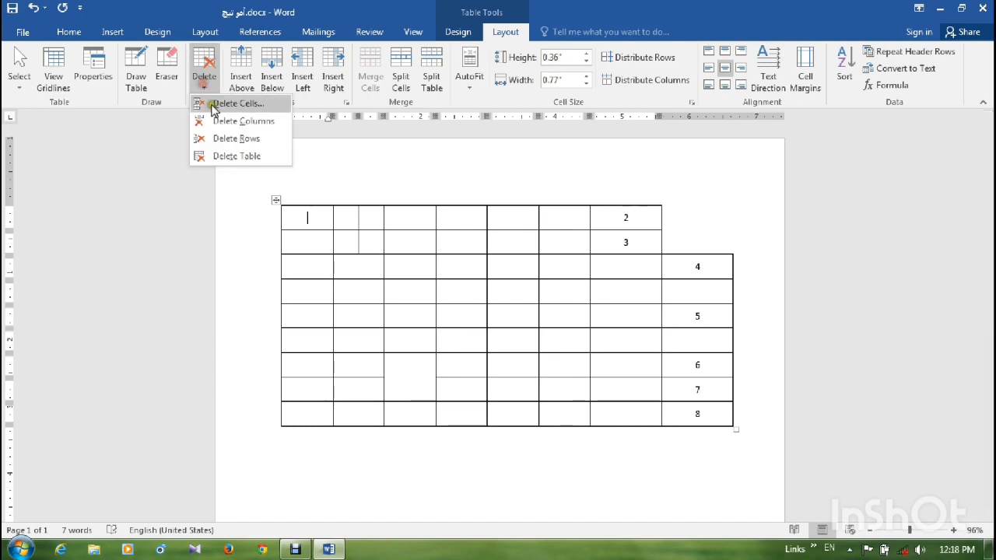
left_click(255, 127)
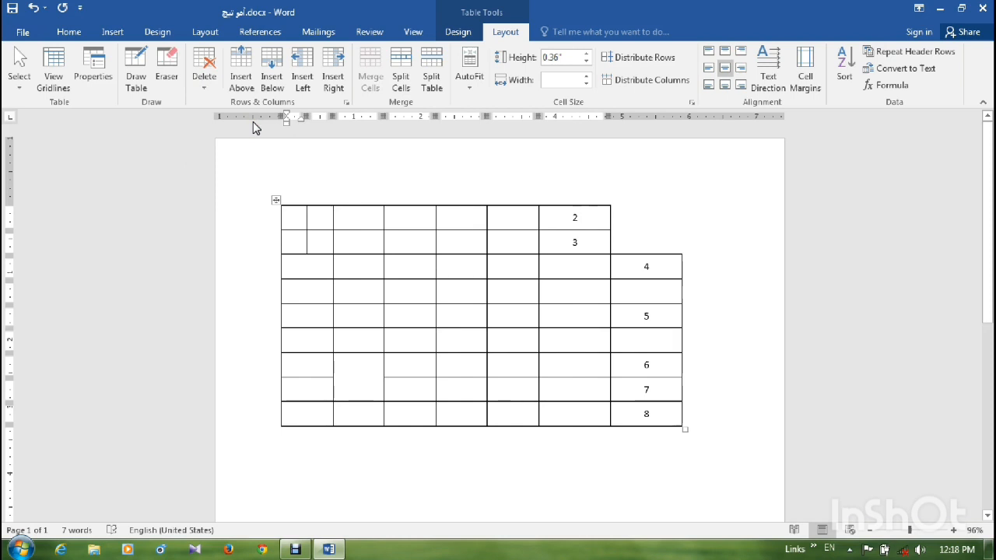
- Delete the entire table and undo the deletion
left_click(206, 84)
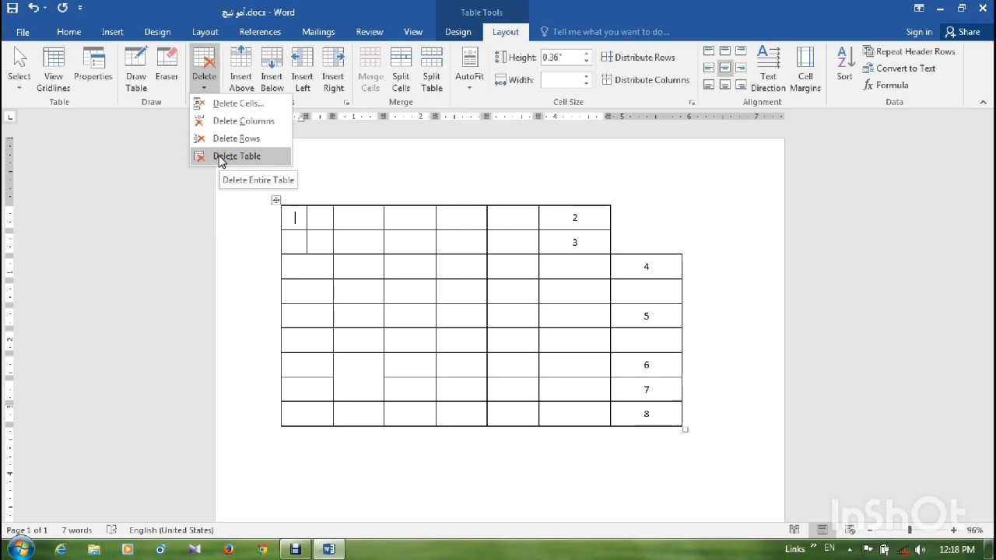
left_click(221, 157)
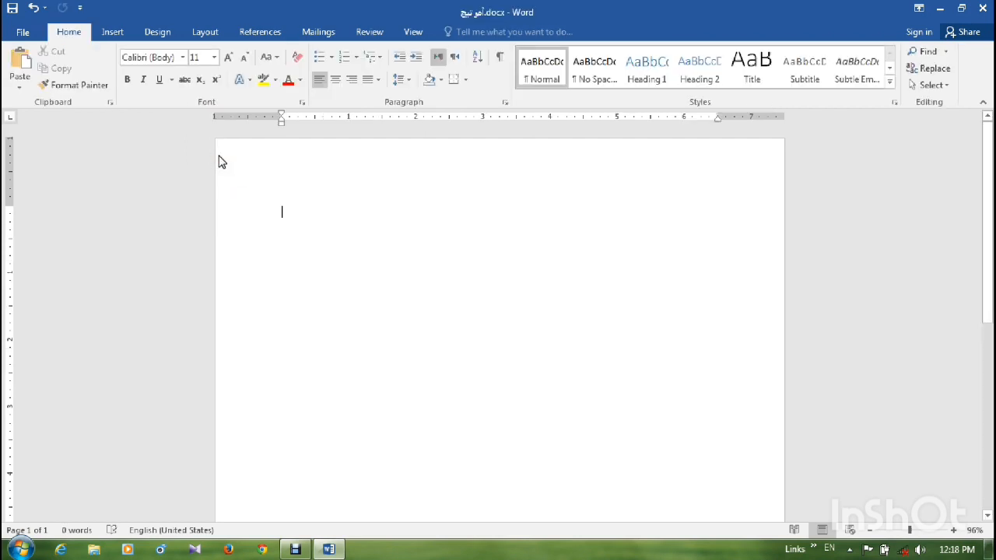
left_click(33, 8)
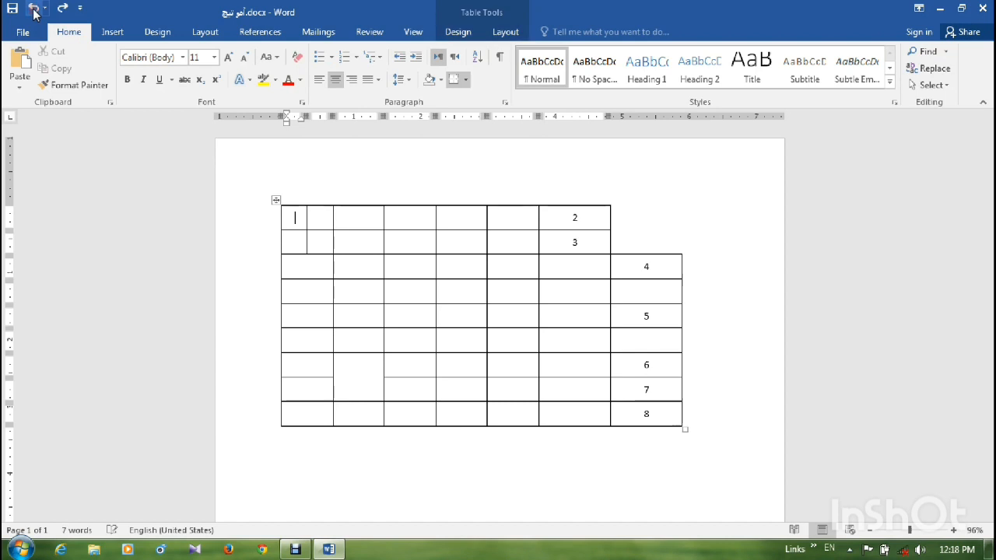
- Switch the keyboard to Persian and enter شماره in the fourth cell of the table's first row
left_click(559, 270)
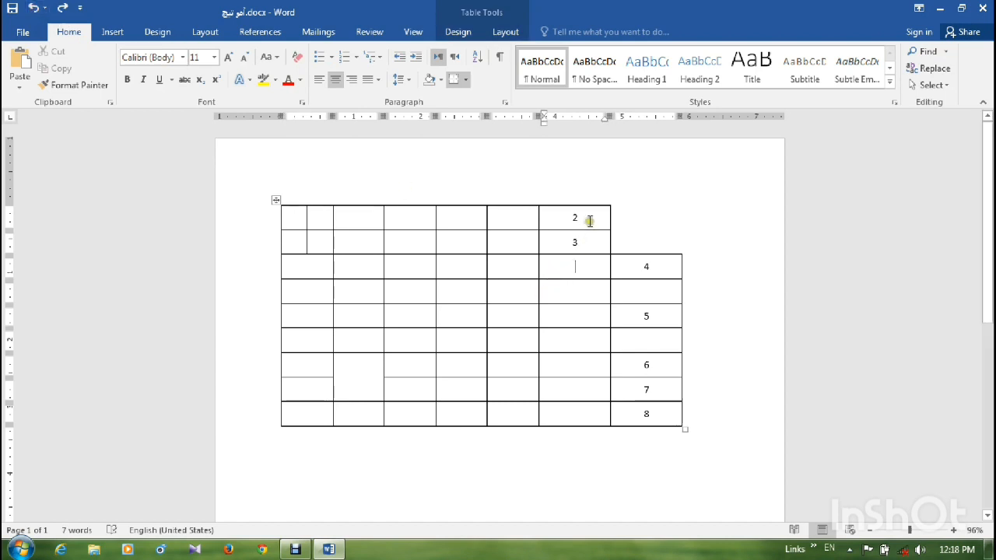
left_click_drag(590, 221, 569, 217)
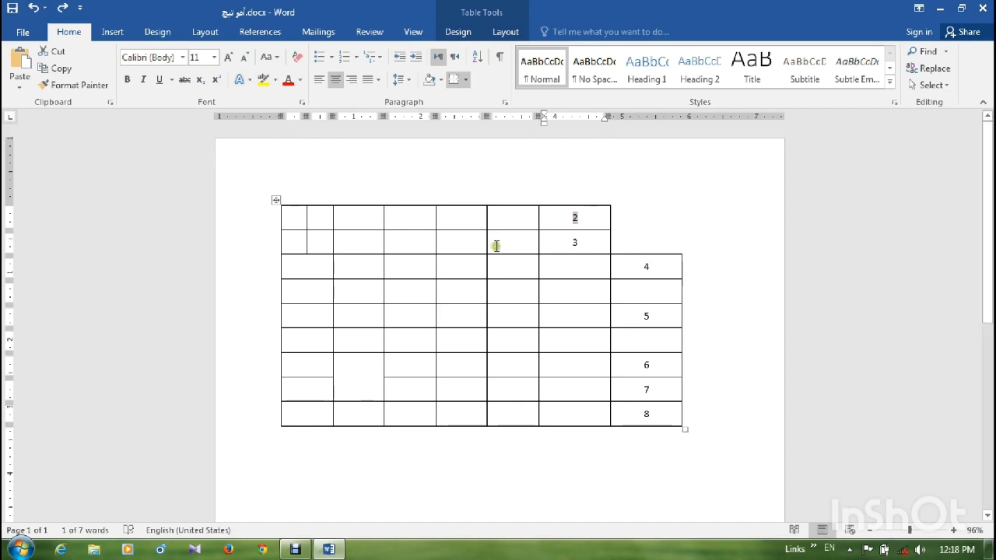
left_click(411, 218)
type("AL")
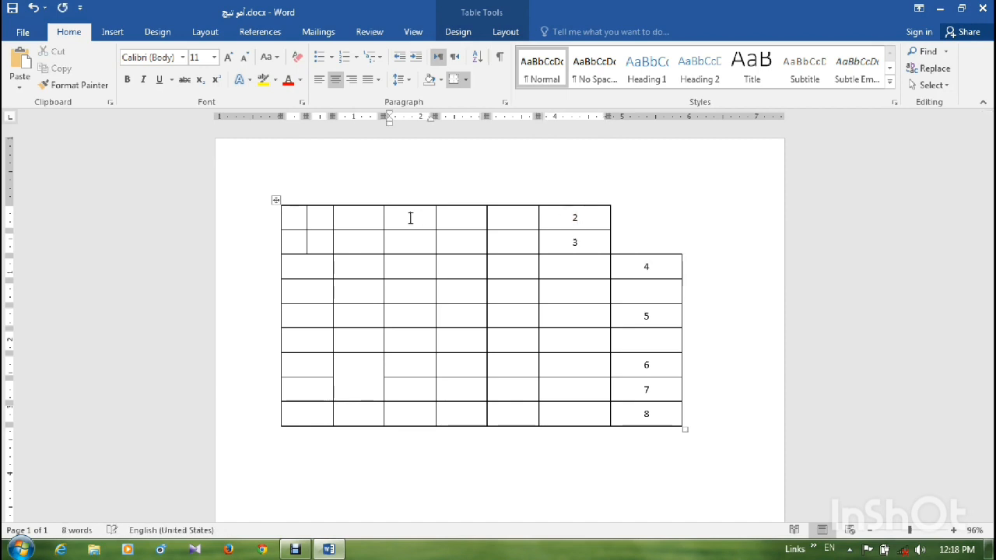
key("alt+shift")
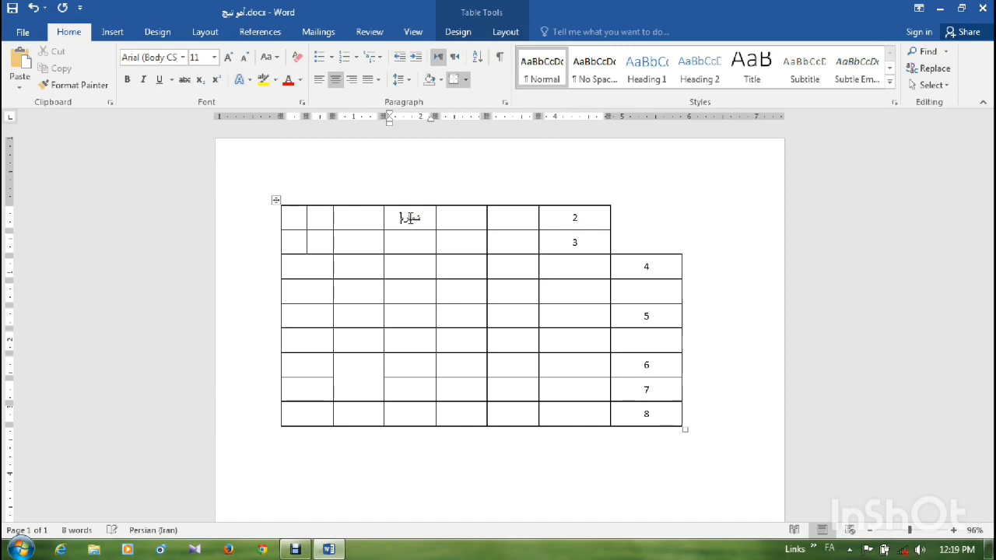
- Cycle the text direction of the cell containing شماره through its vertical and horizontal orientations
left_click(500, 33)
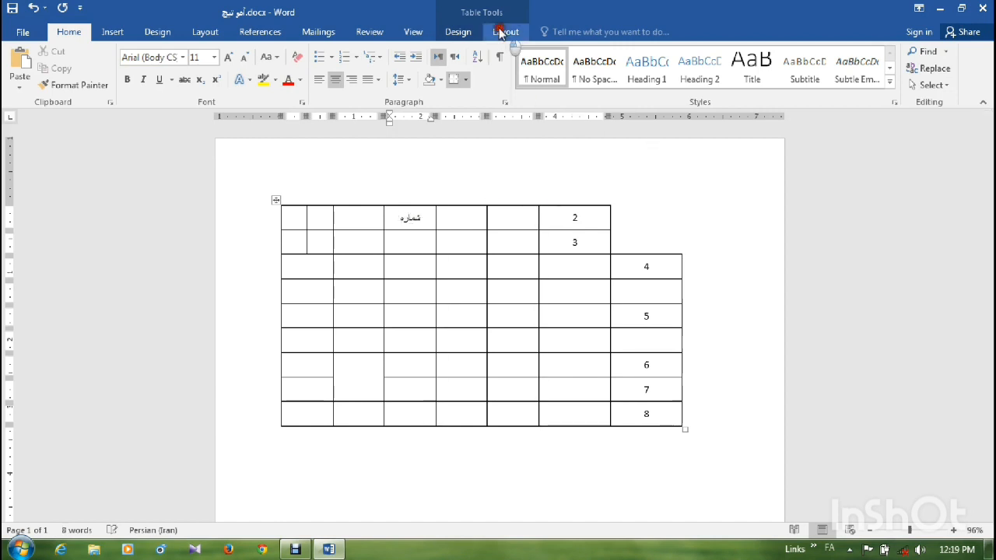
left_click(769, 70)
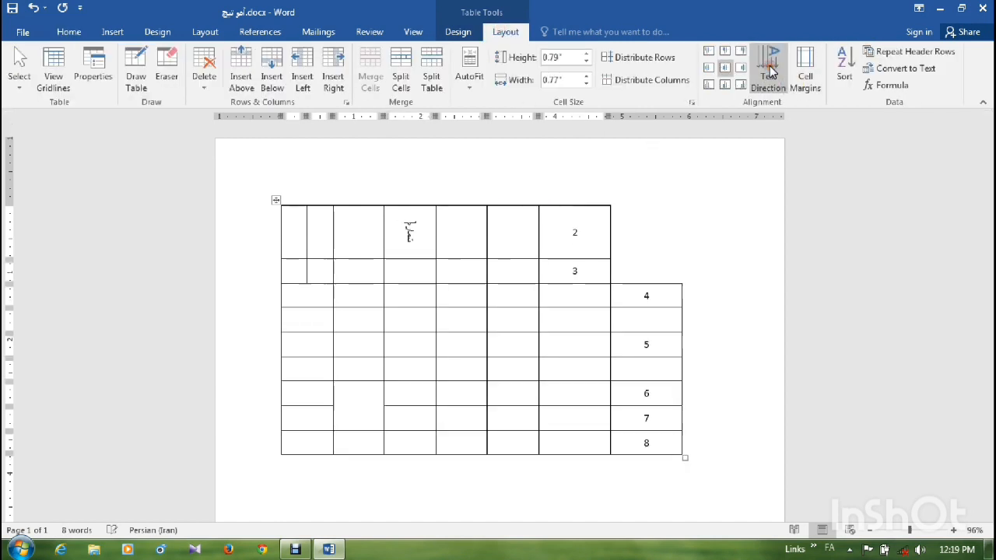
left_click(770, 70)
left_click(770, 70)
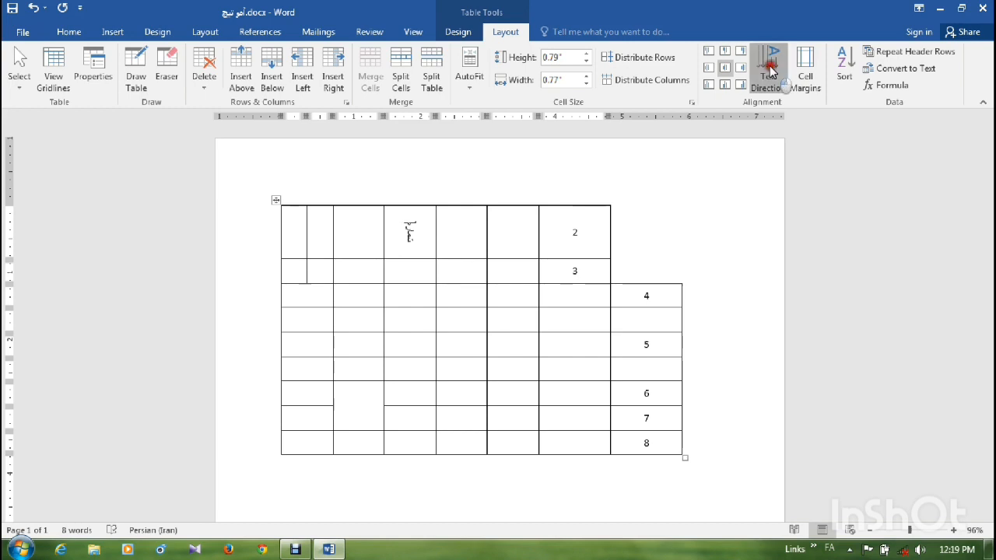
left_click(771, 70)
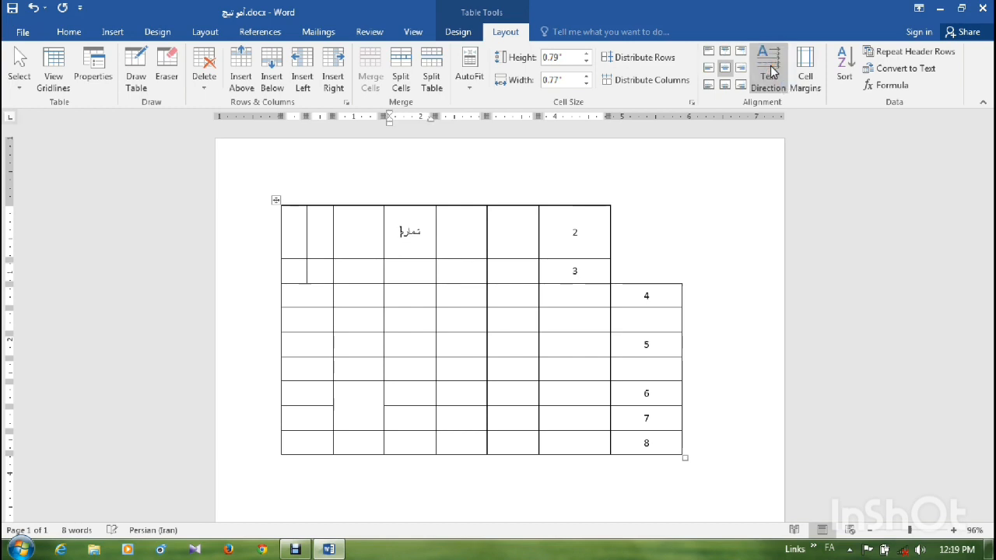
left_click(771, 70)
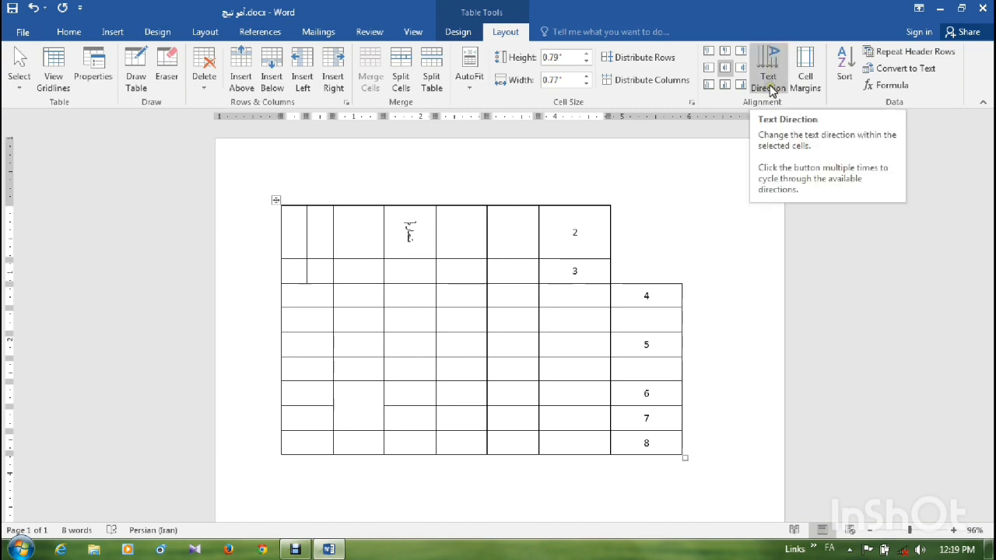
left_click(770, 88)
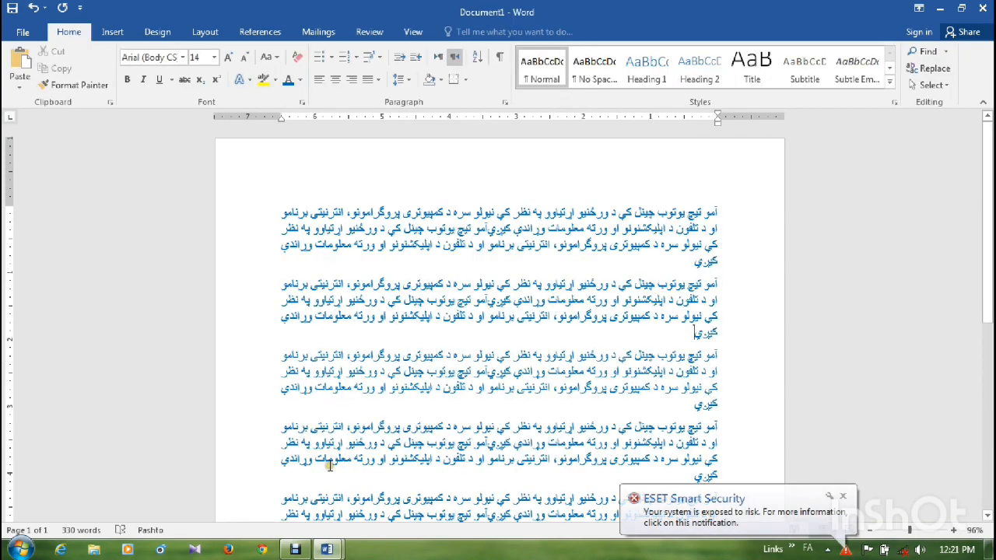
- Dismiss the security notification and insert Tulips.jpg from Sample Pictures at the end of the second Pashto paragraph
left_click(844, 498)
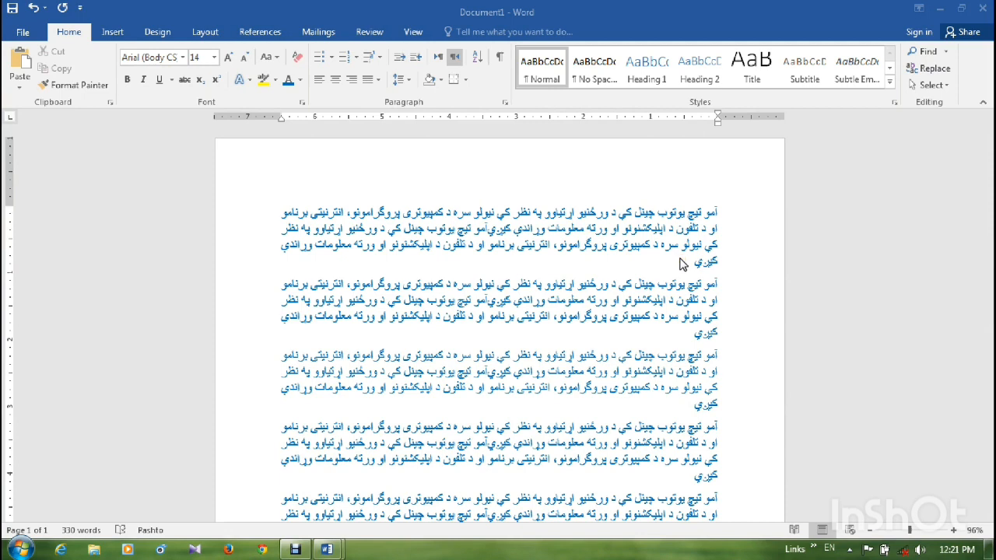
left_click(113, 32)
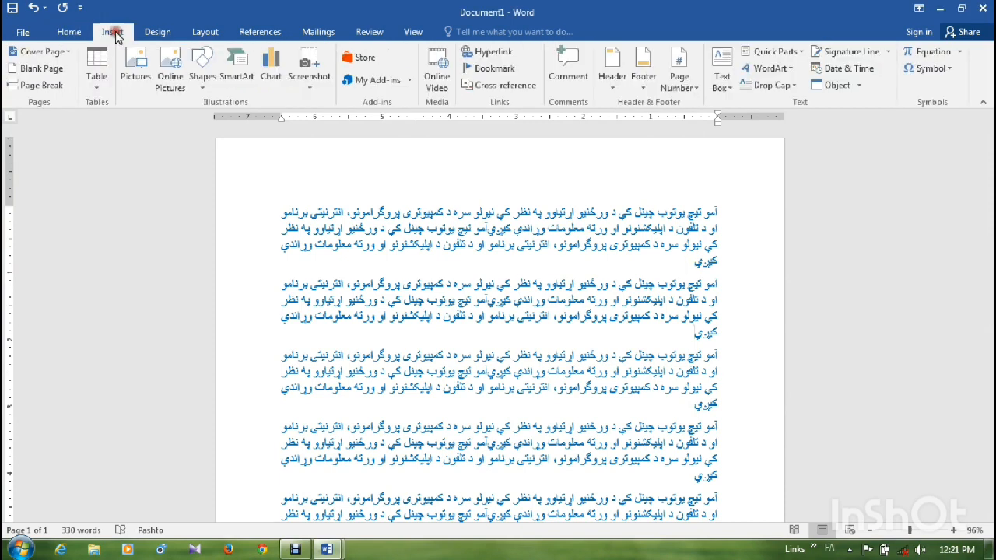
left_click(137, 77)
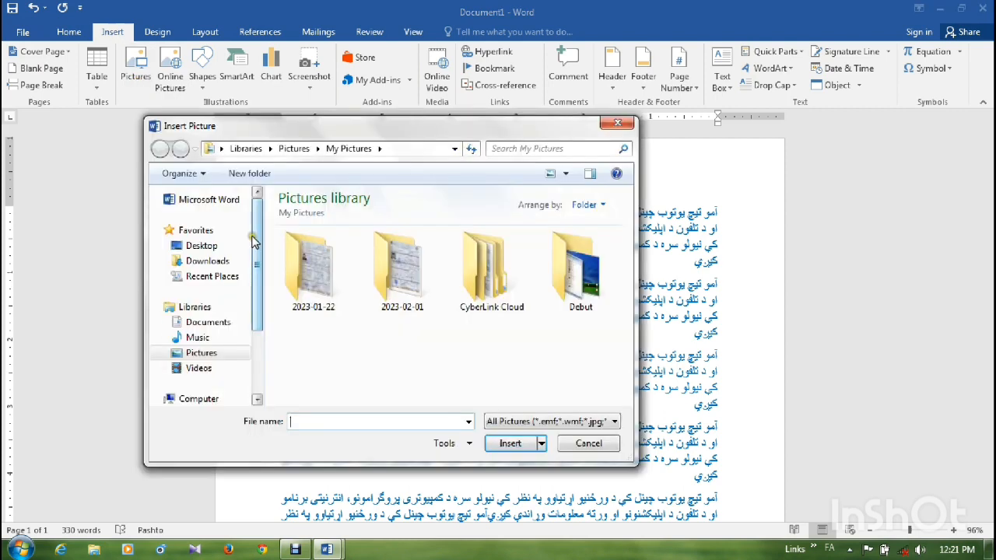
left_click(215, 352)
double_click(318, 350)
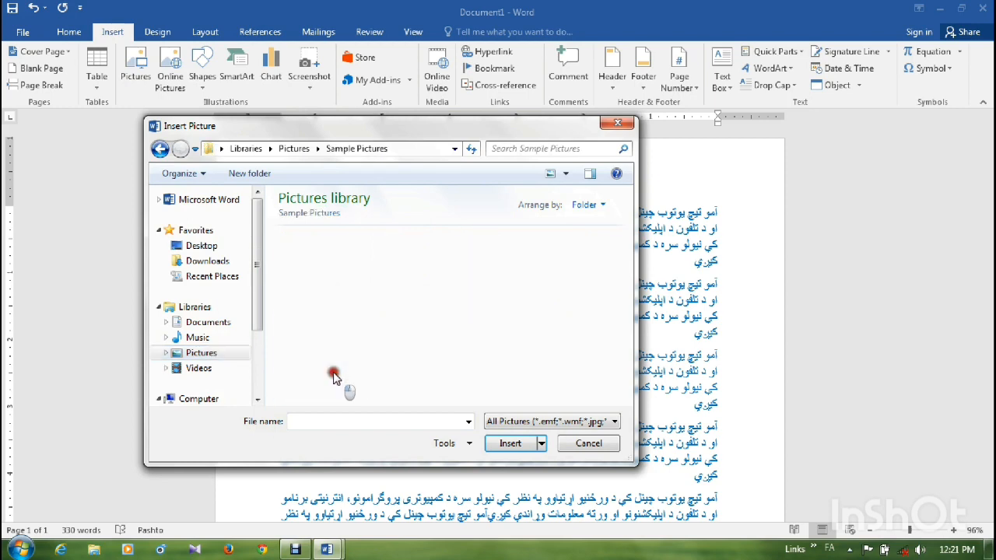
left_click(580, 339)
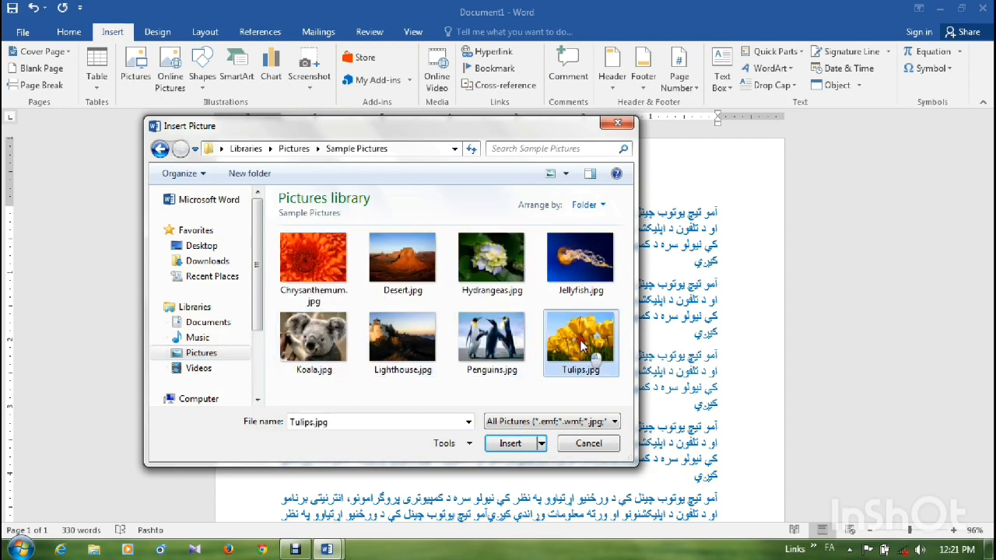
left_click(523, 443)
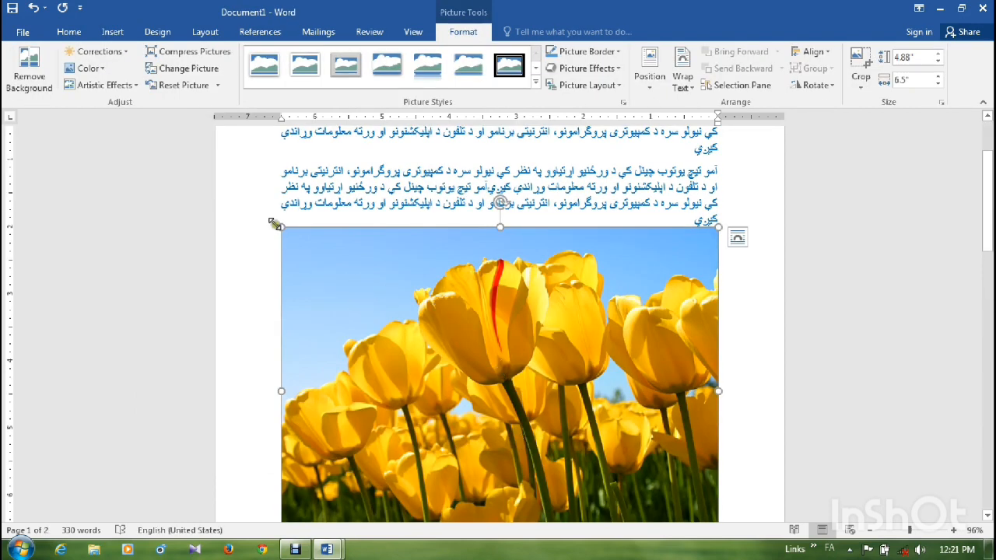
- Shrink the tulips picture to about 3.05" by 4.07" and replace it with Penguins.jpg from Sample Pictures
left_click_drag(281, 226, 407, 307)
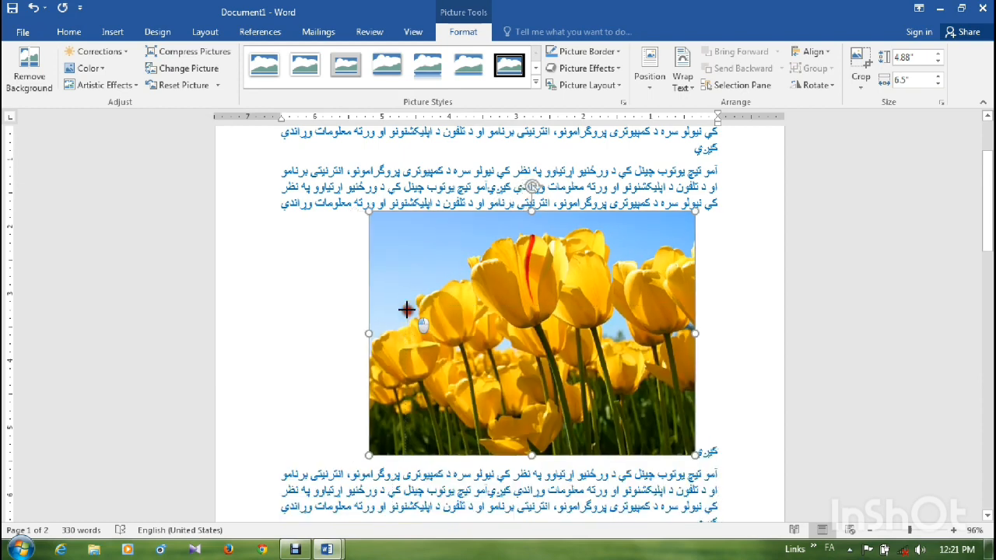
left_click_drag(489, 327, 489, 327)
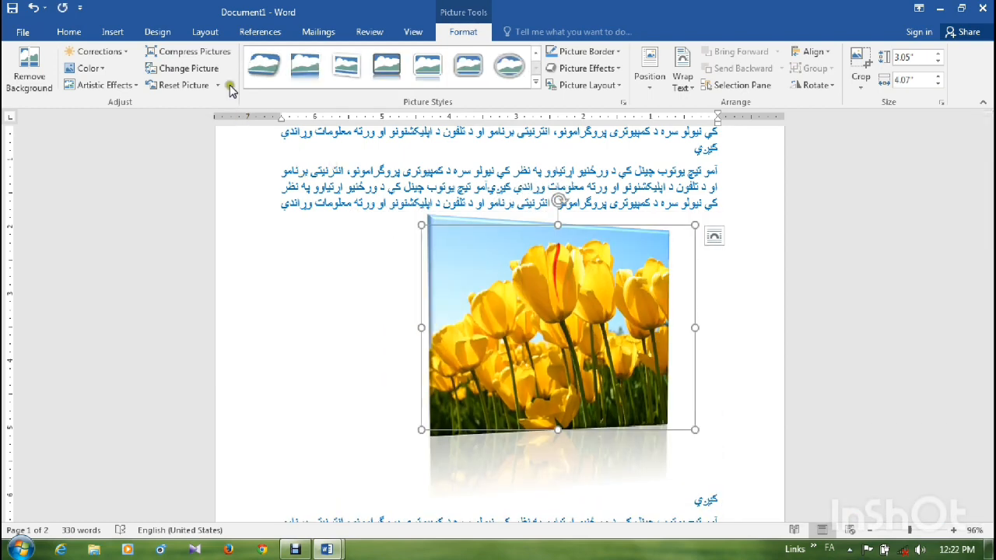
left_click(216, 74)
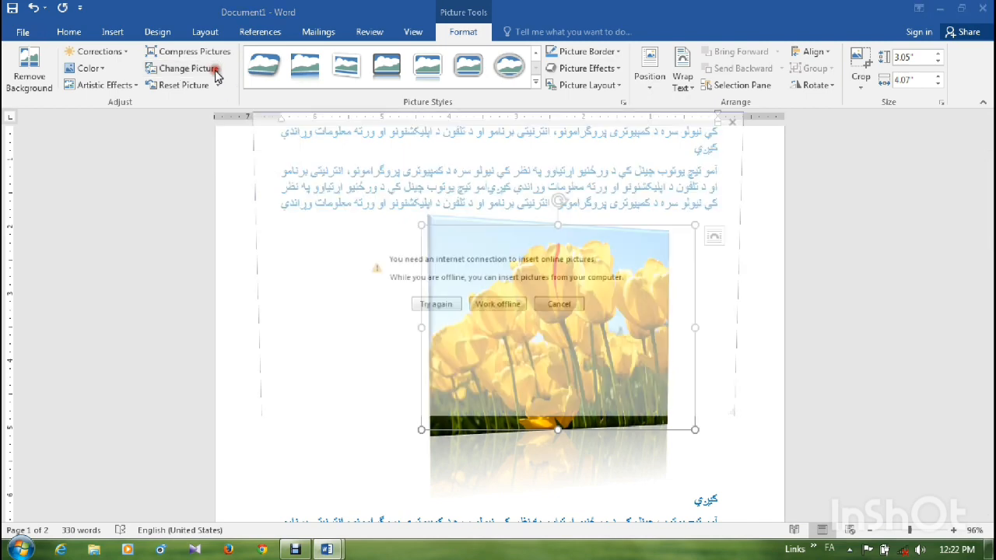
left_click(494, 309)
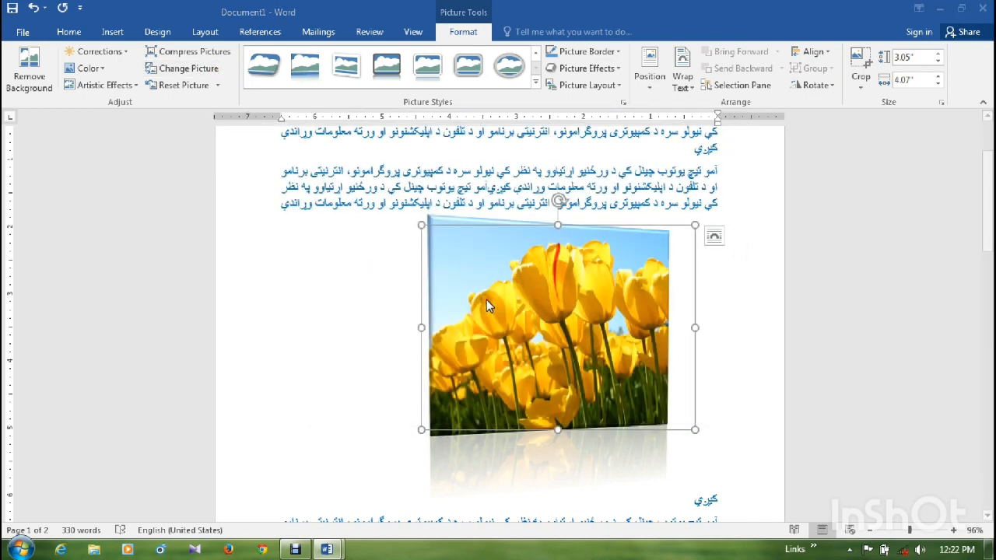
left_click(463, 319)
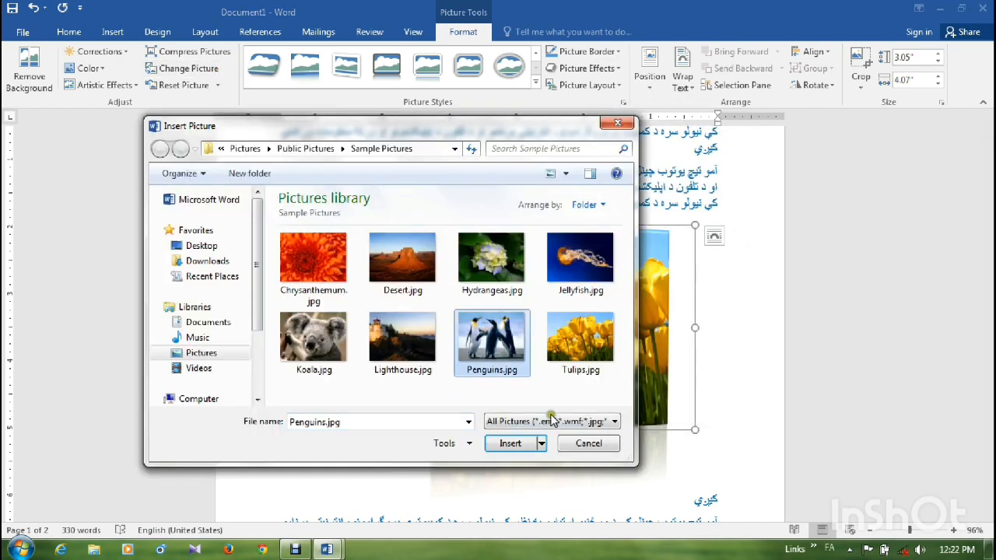
left_click(510, 443)
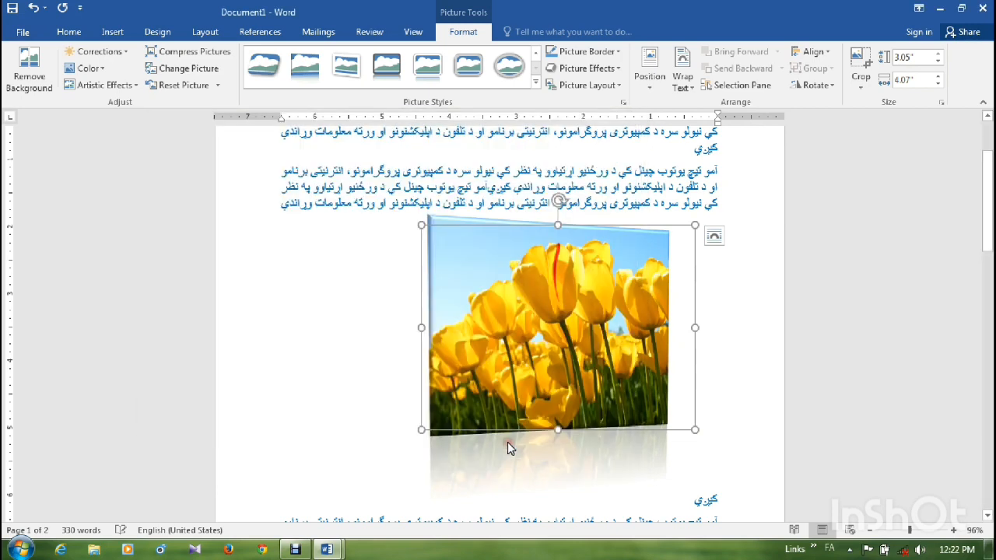
- Preview the brightness and contrast corrections and the recolor variations on the penguins picture without applying any
left_click(123, 53)
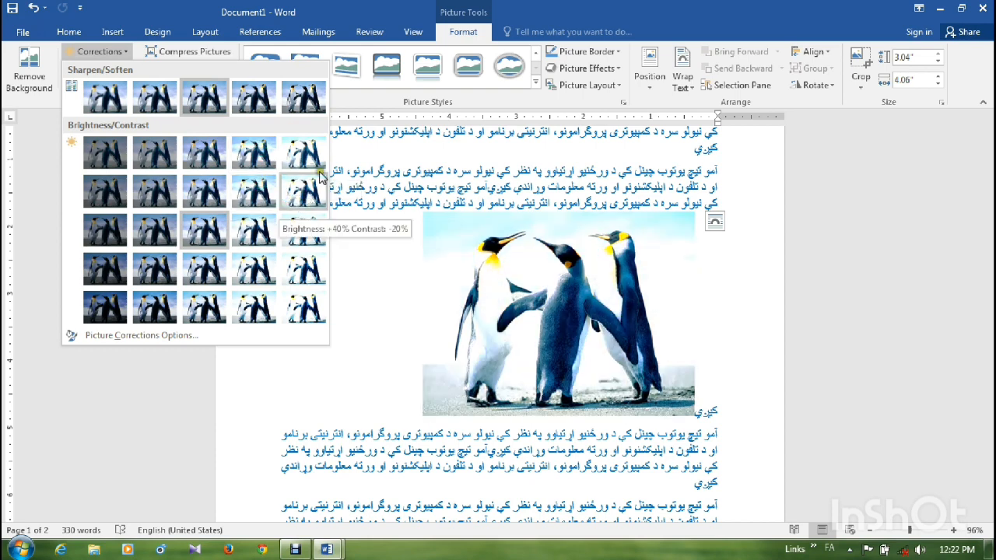
left_click(335, 151)
left_click(106, 69)
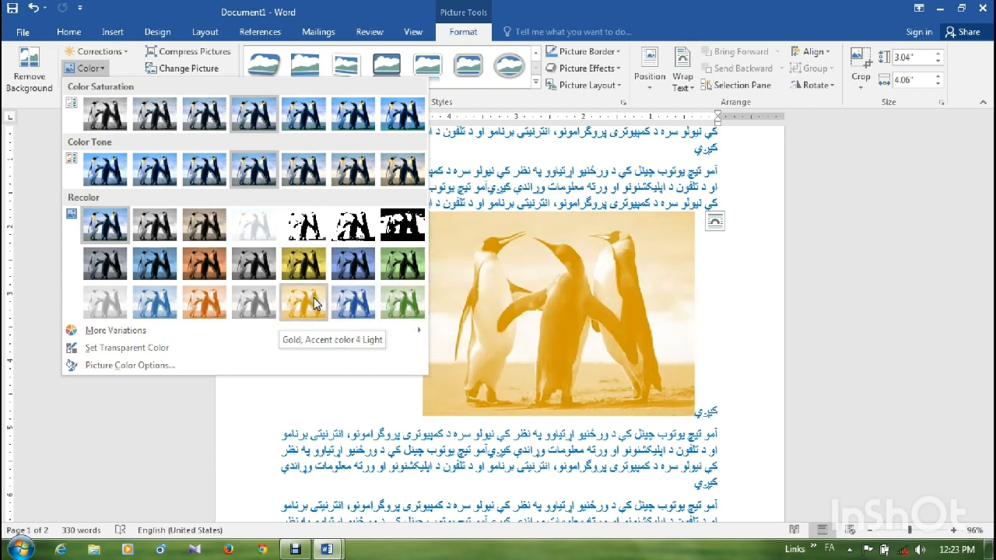
left_click(458, 288)
- Reset the penguins picture's formatting and give it the metallic rounded-rectangle frame style
left_click(218, 85)
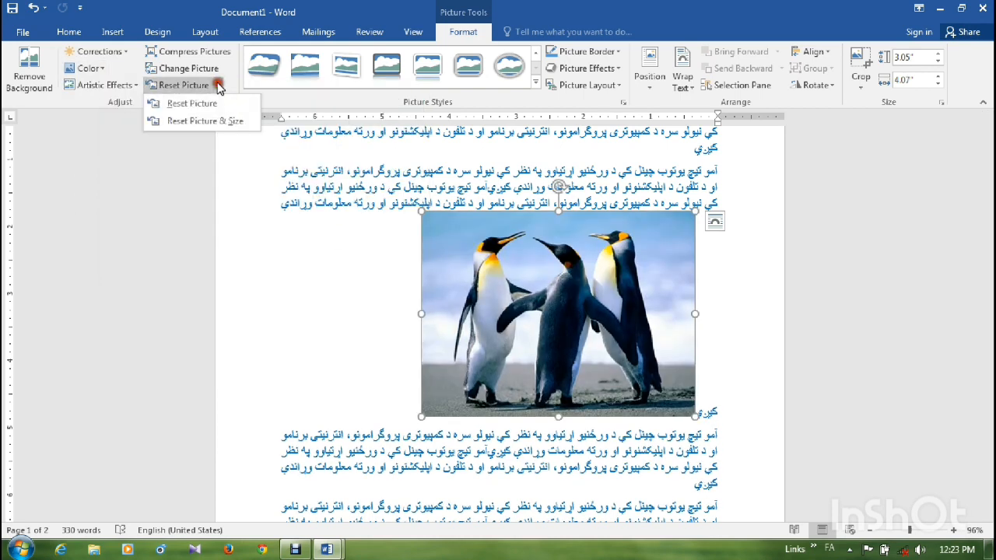
left_click(201, 104)
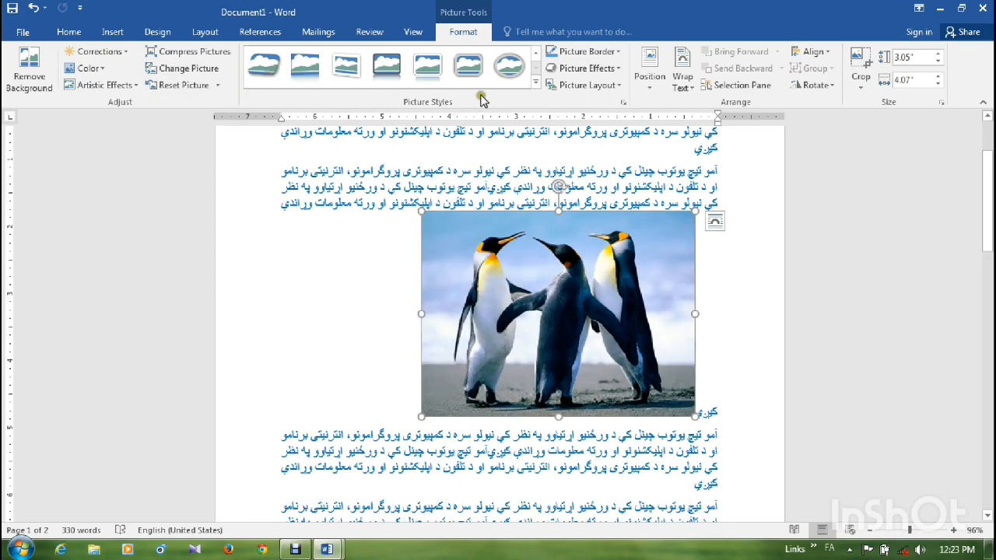
left_click(536, 80)
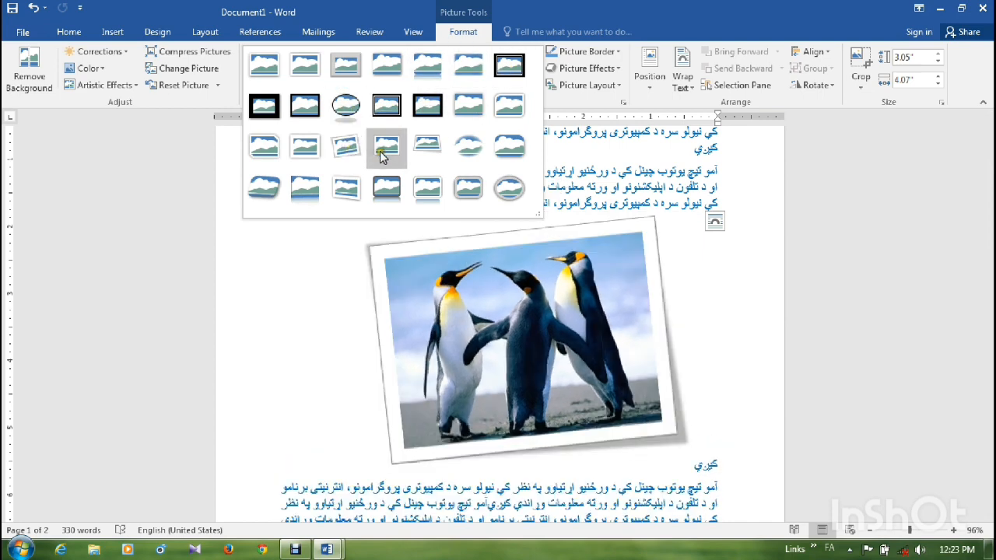
left_click(462, 191)
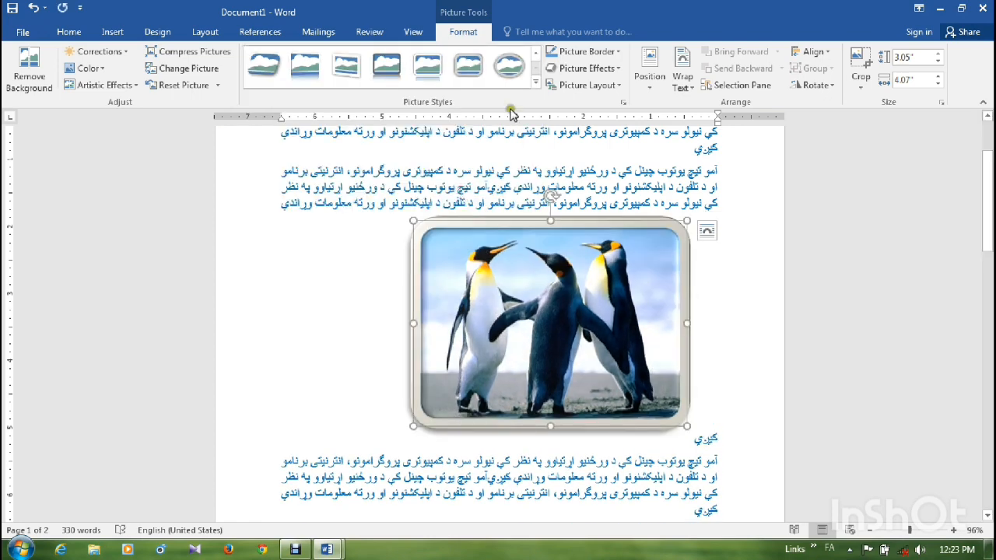
- Position the penguins picture in the middle center of the page and set its text wrapping to Tight
left_click(659, 92)
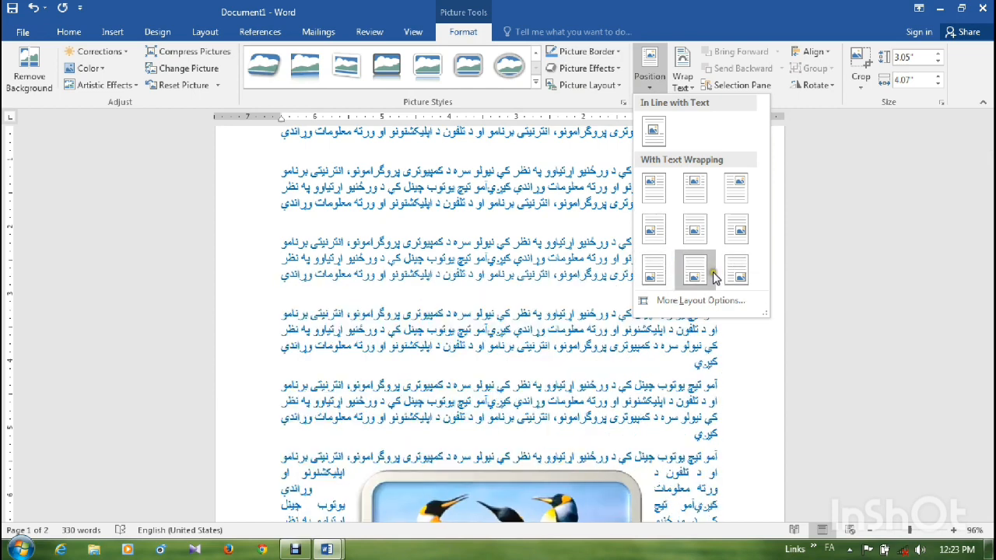
left_click(699, 224)
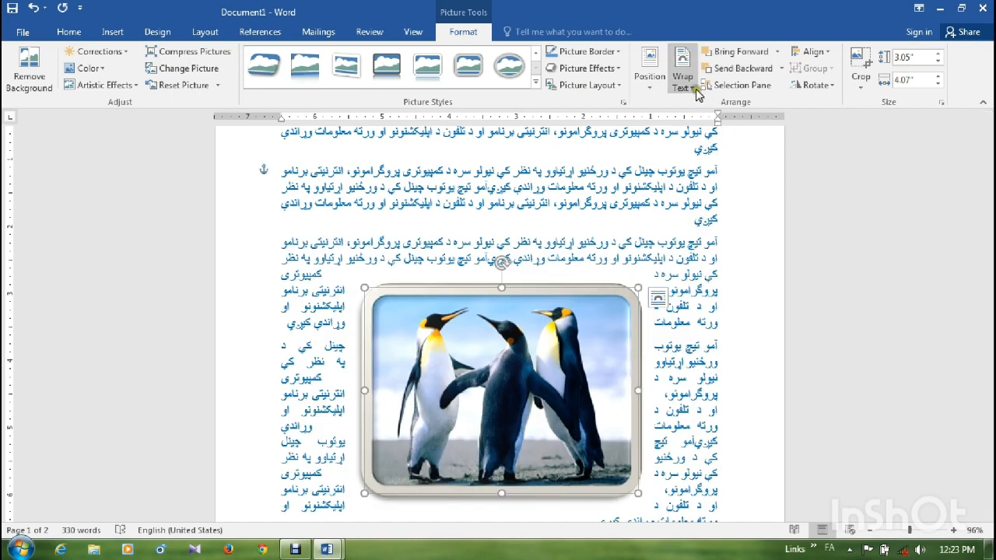
left_click(698, 93)
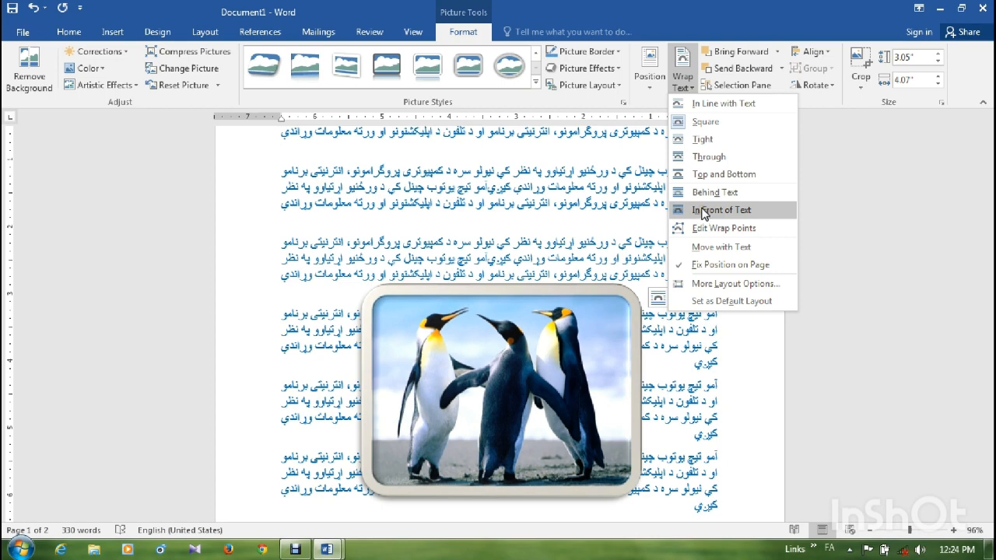
left_click(700, 157)
- Move the penguins picture higher and slightly left within the text and rotate it left 90°
left_click_drag(490, 358, 510, 235)
left_click_drag(536, 279, 484, 278)
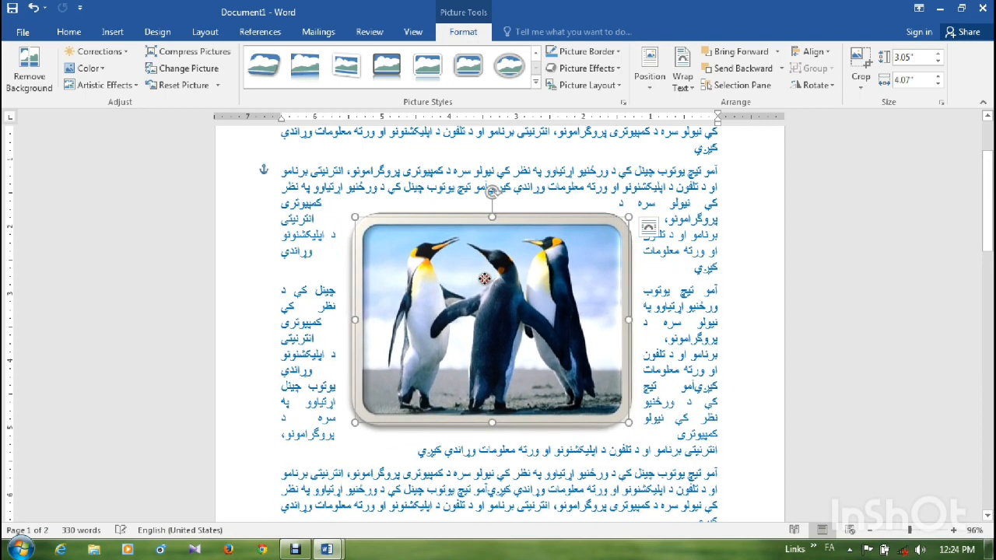
left_click(834, 89)
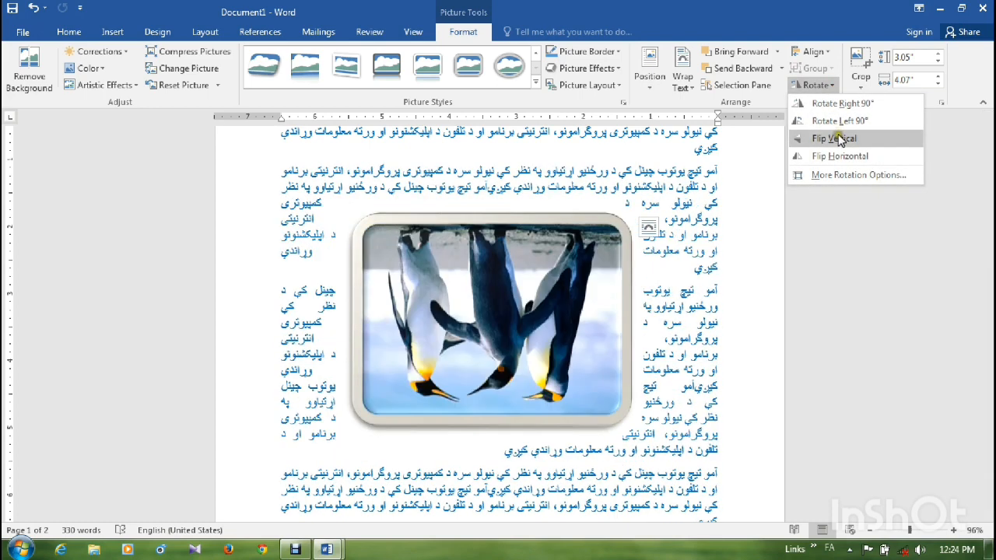
left_click(840, 121)
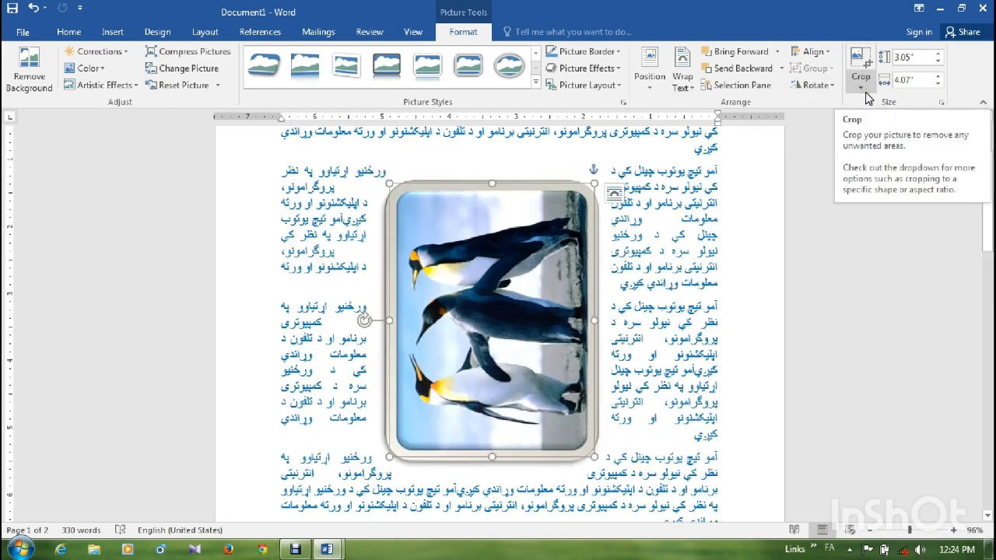
- Crop the rotated penguins picture at its upper and lower edges to about 2.07", keeping only the upper two penguins
left_click(866, 92)
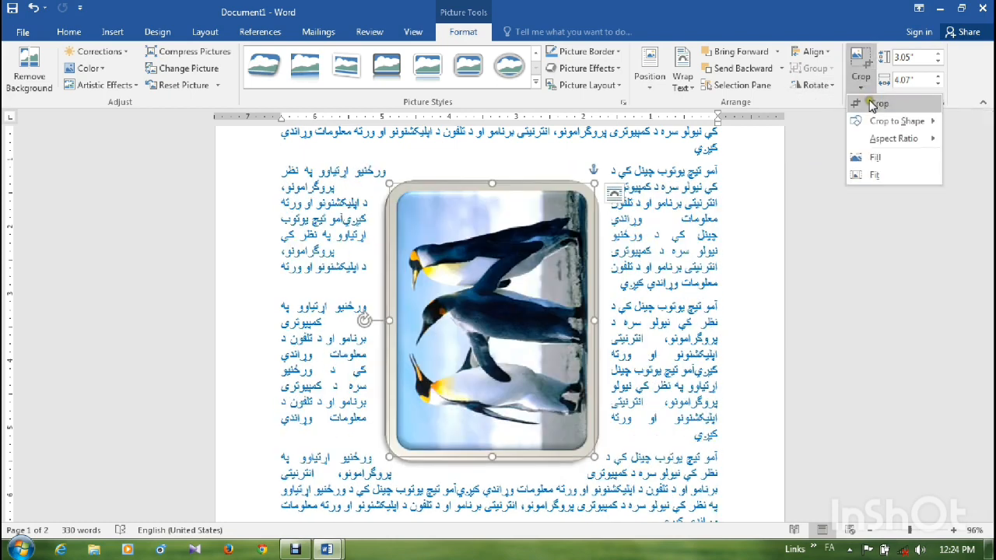
left_click(875, 104)
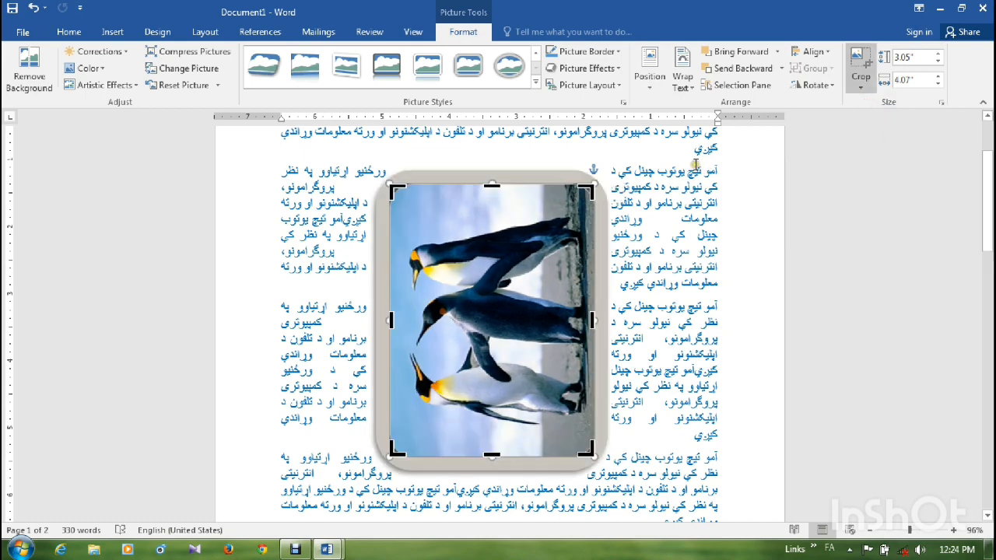
left_click_drag(493, 188, 492, 211)
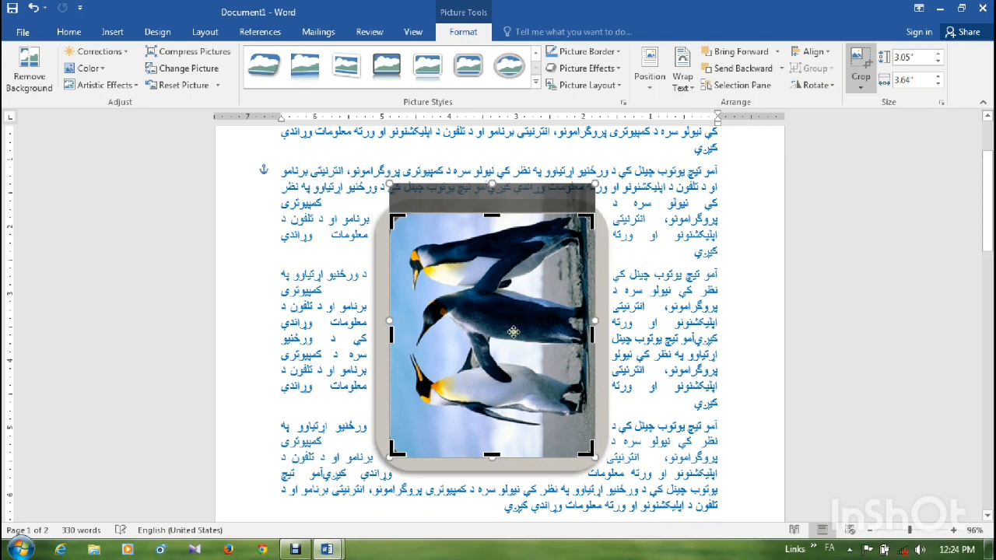
left_click_drag(498, 458, 493, 351)
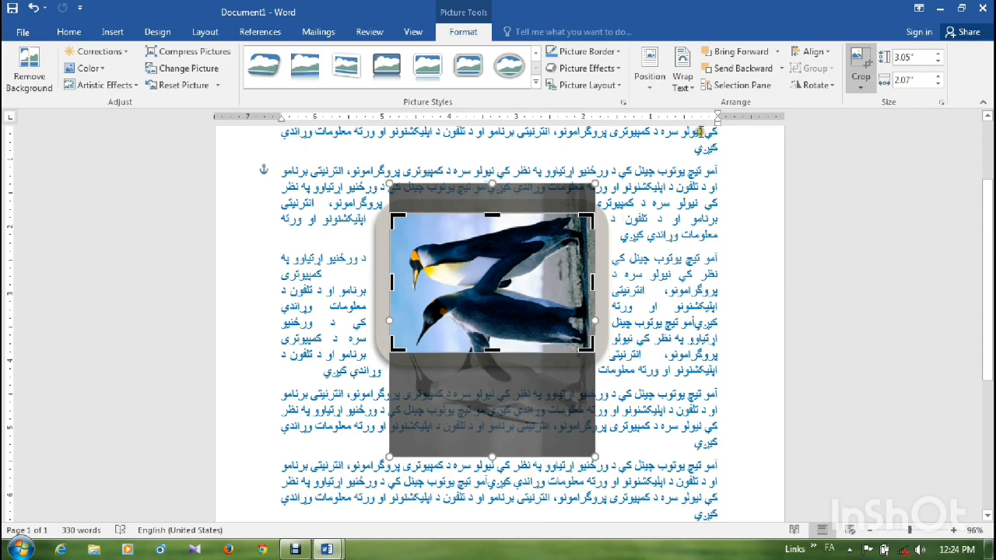
left_click(860, 67)
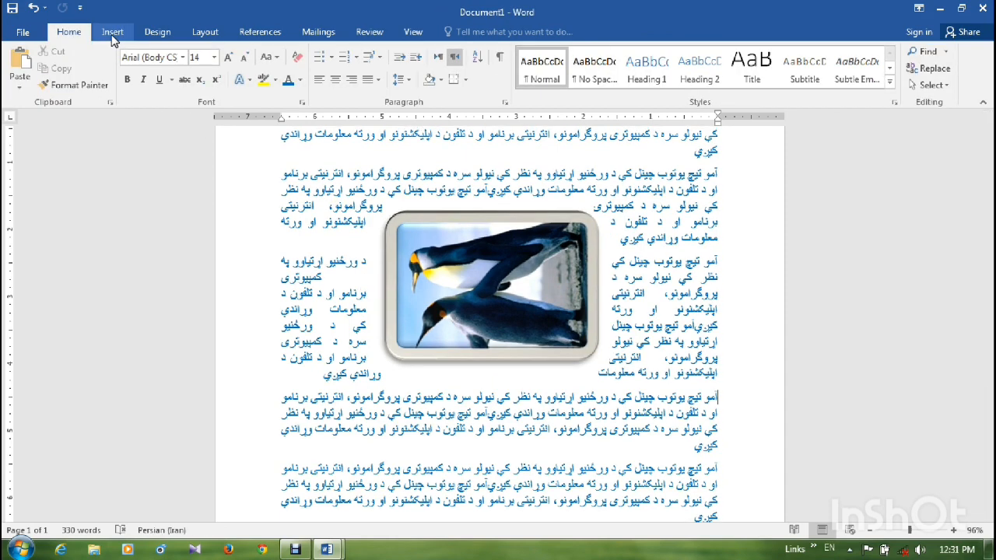
- Draw a text box about 1.94" high below the last paragraph and narrow it to about 2.2" wide
left_click(113, 35)
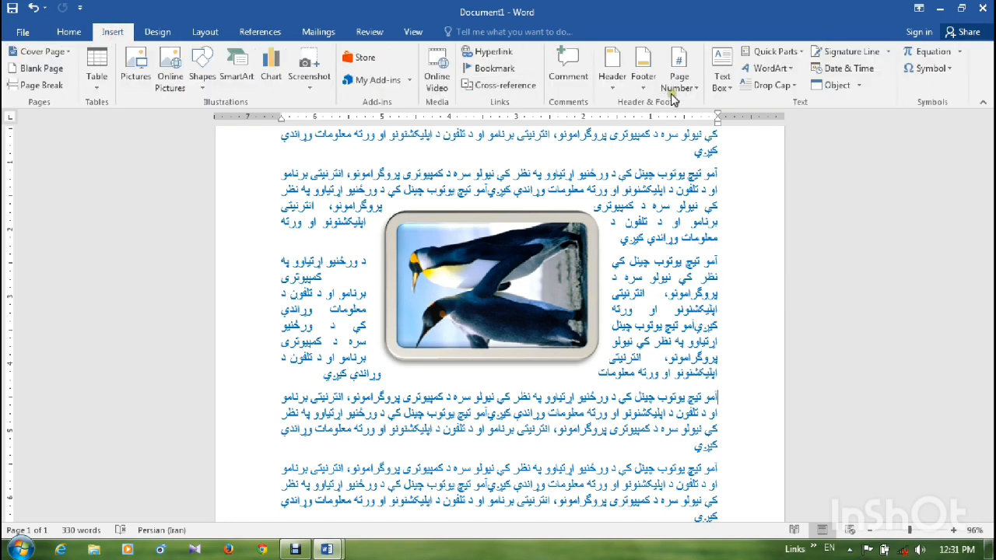
left_click(722, 84)
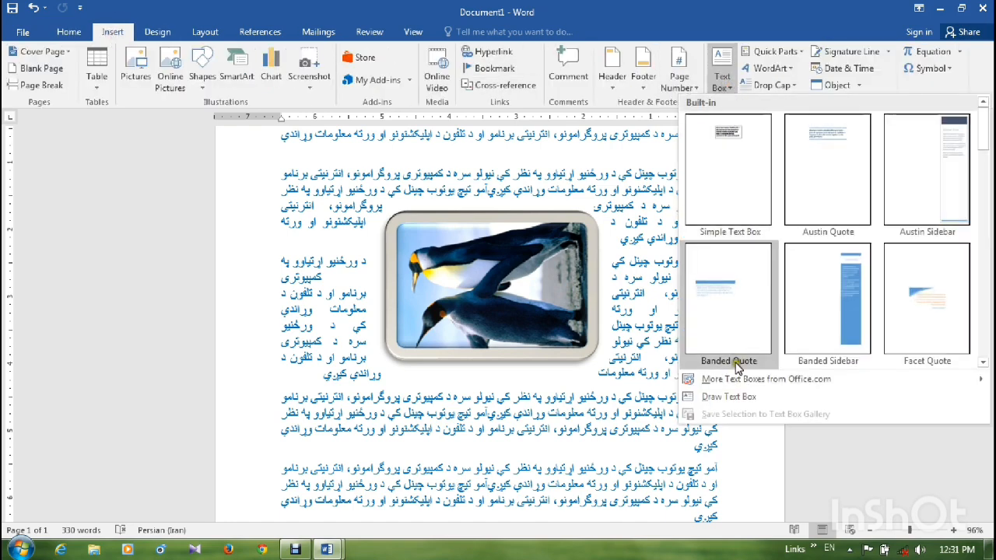
left_click(729, 400)
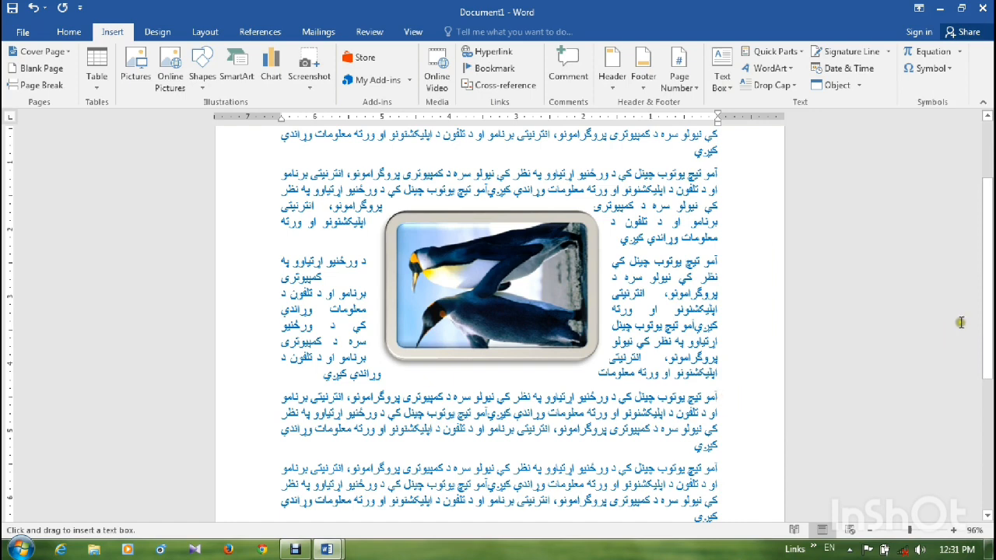
scroll(960, 323, "down", 3)
mouse_move(280, 359)
left_mouse_down()
mouse_move(608, 410)
mouse_move(601, 488)
left_mouse_up()
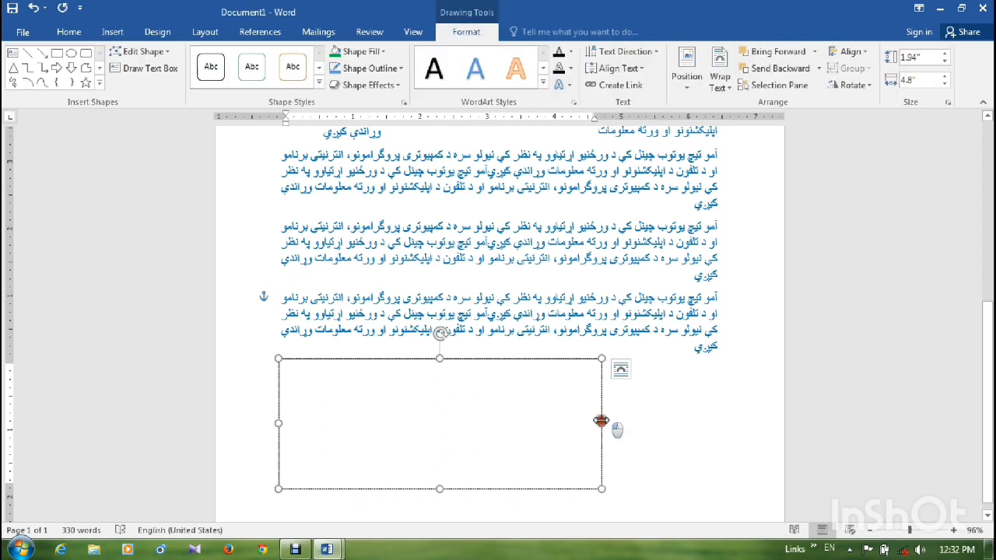
left_click_drag(600, 422, 426, 415)
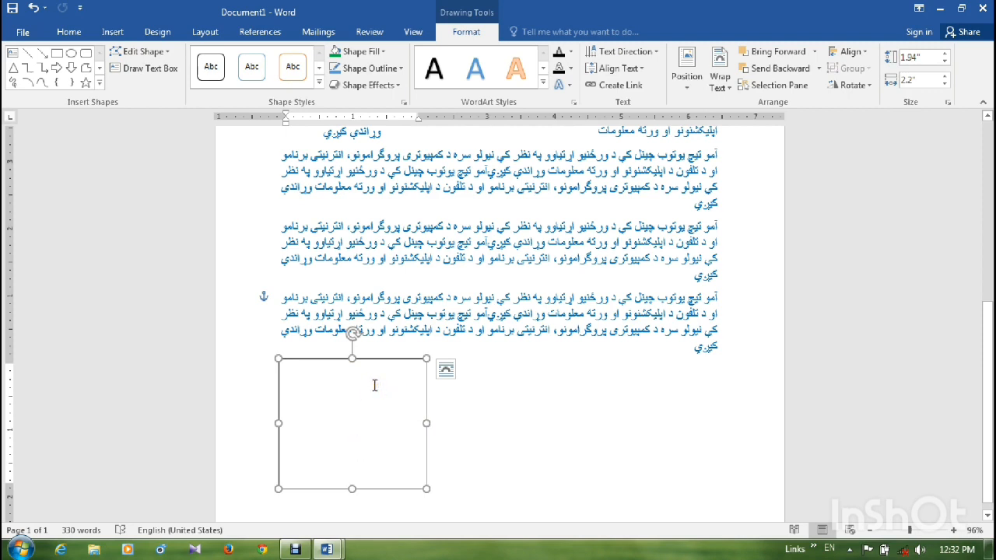
type("JKL;JJK ;=RAND(")
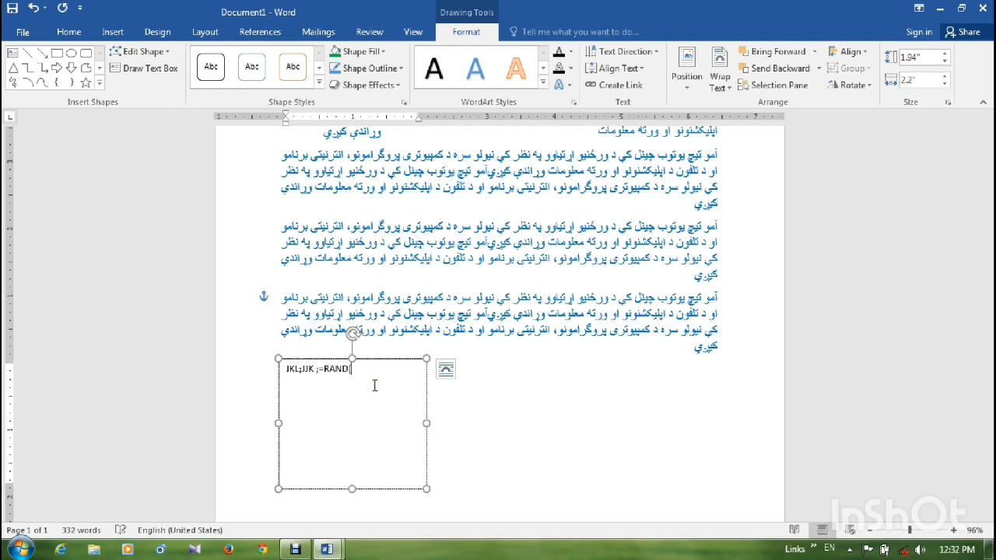
key("Return")
left_click_drag(353, 370, 280, 372)
key("Delete")
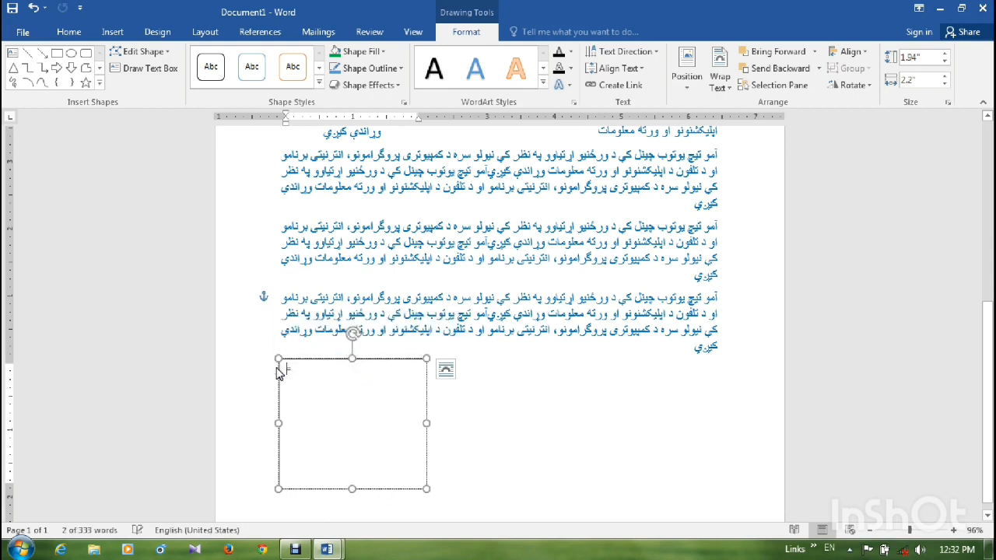
- Fill the text box with sample English text generated by =RAND()
type("=")
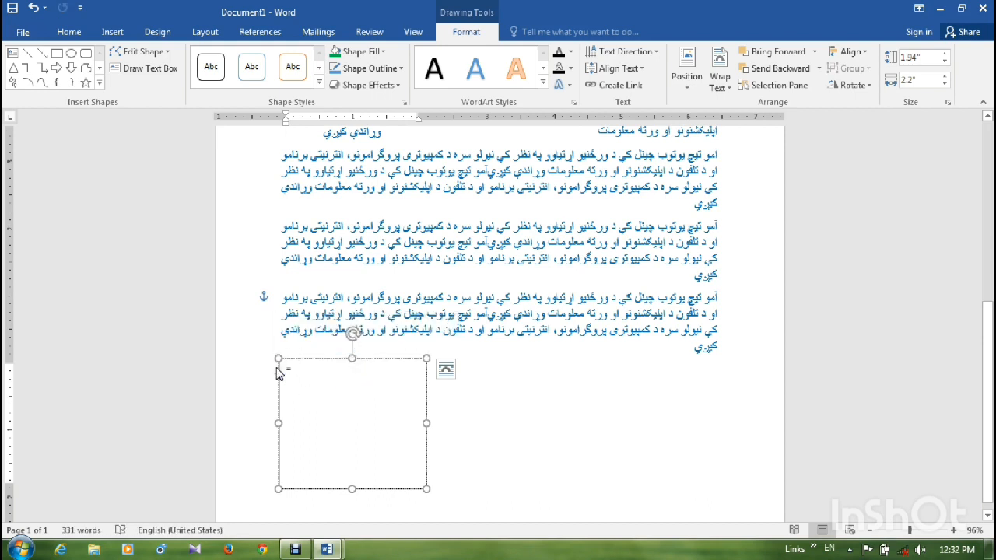
type("RAND")
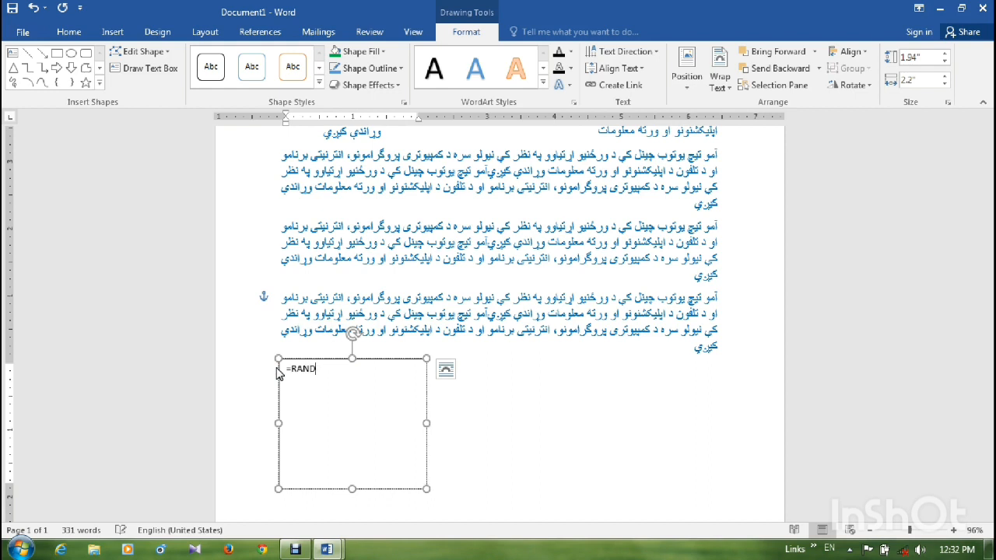
type("()")
key("Return")
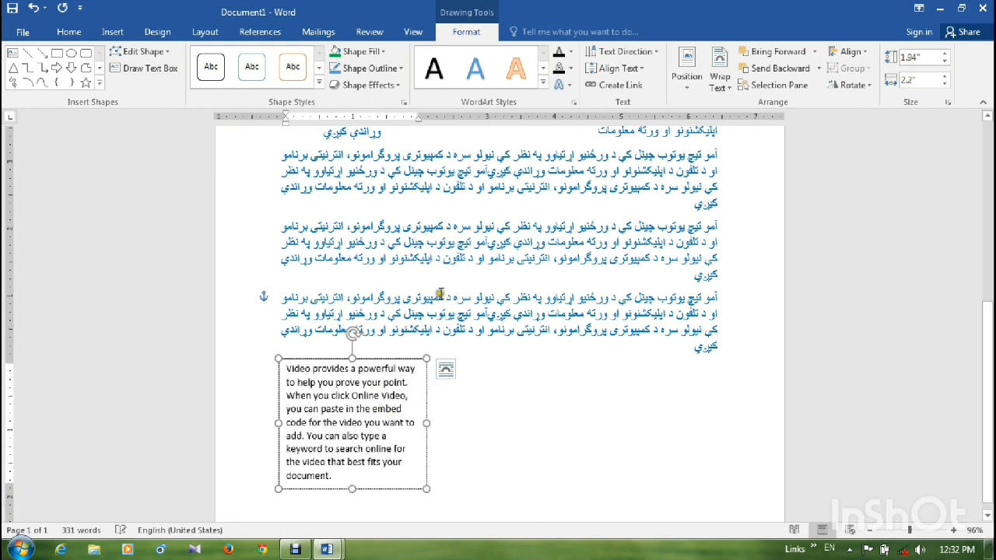
- Draw an ellipse about 0.7" by 0.77" over the text box's lower right part, with the solid blue shape style
left_click(70, 53)
left_click_drag(371, 421, 423, 468)
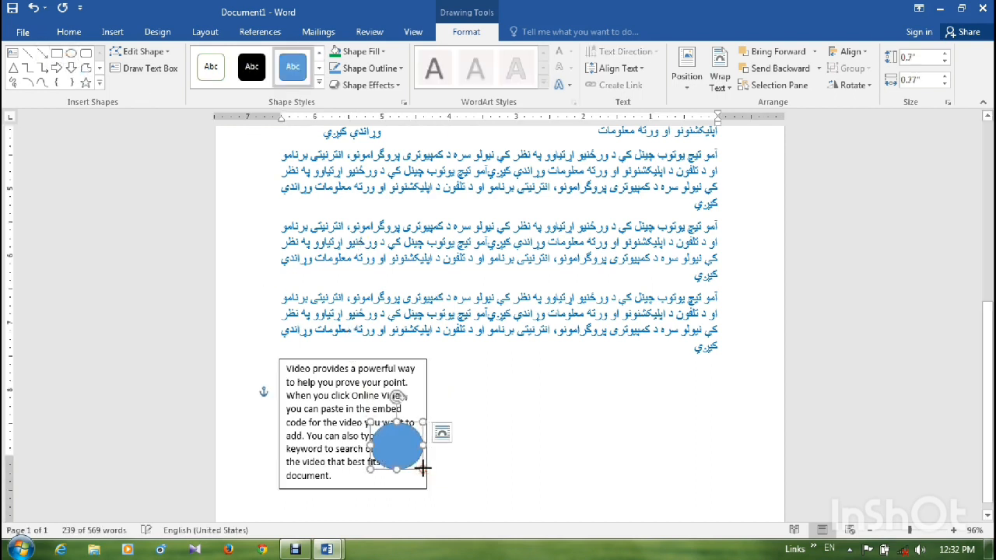
left_click(224, 68)
left_click(292, 68)
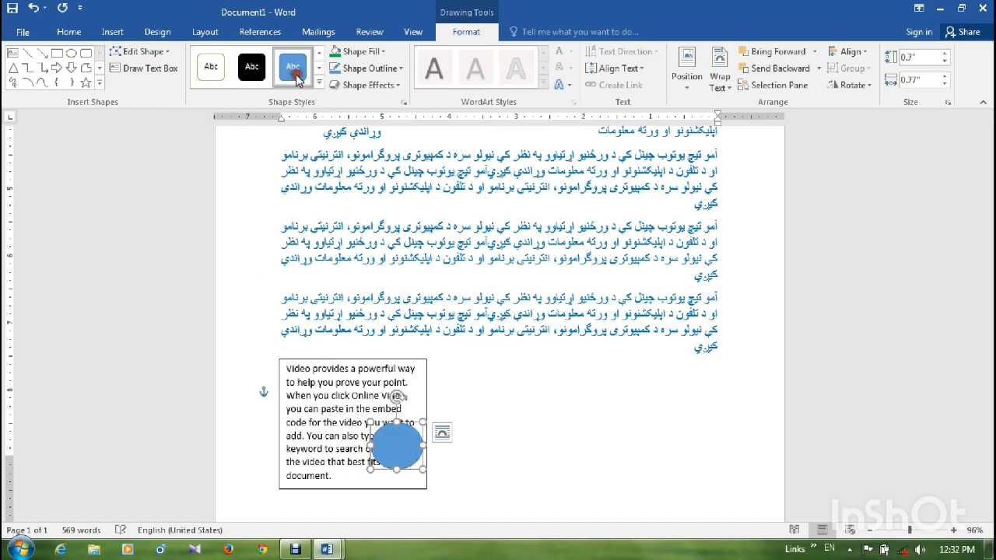
- Apply the light grey WordArt style to the text box's text from "way to help you" onward
left_click(315, 419)
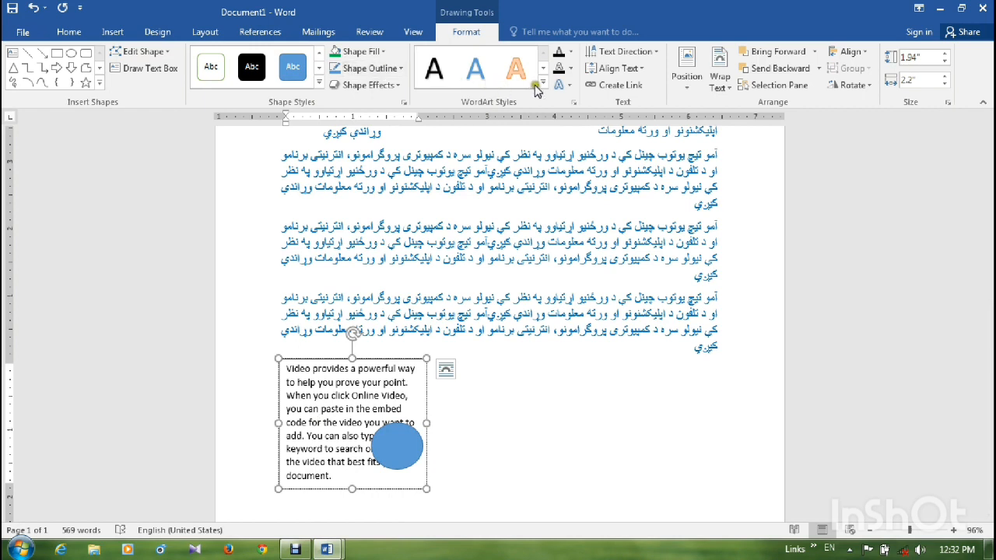
left_click(542, 83)
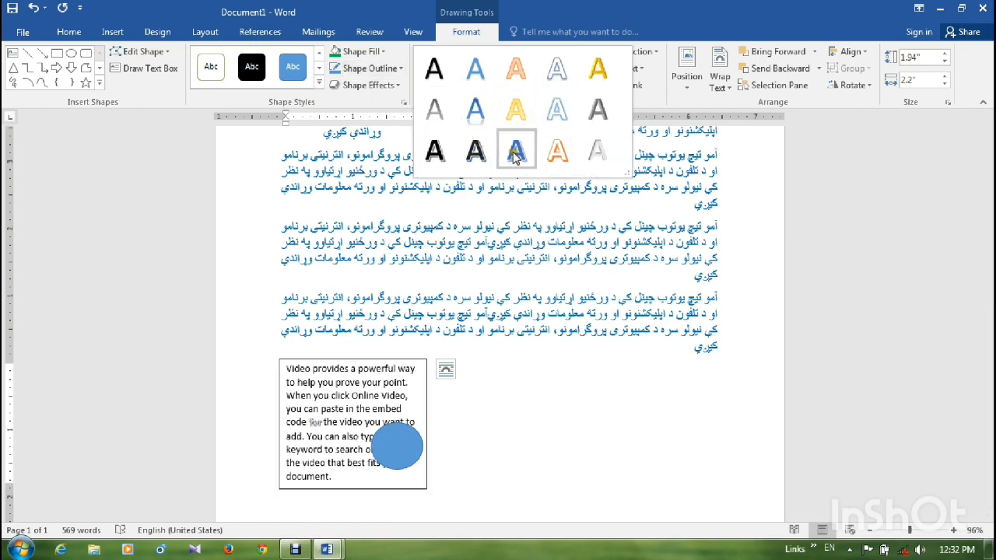
left_click(516, 151)
left_click_drag(412, 368, 317, 491)
left_click(512, 78)
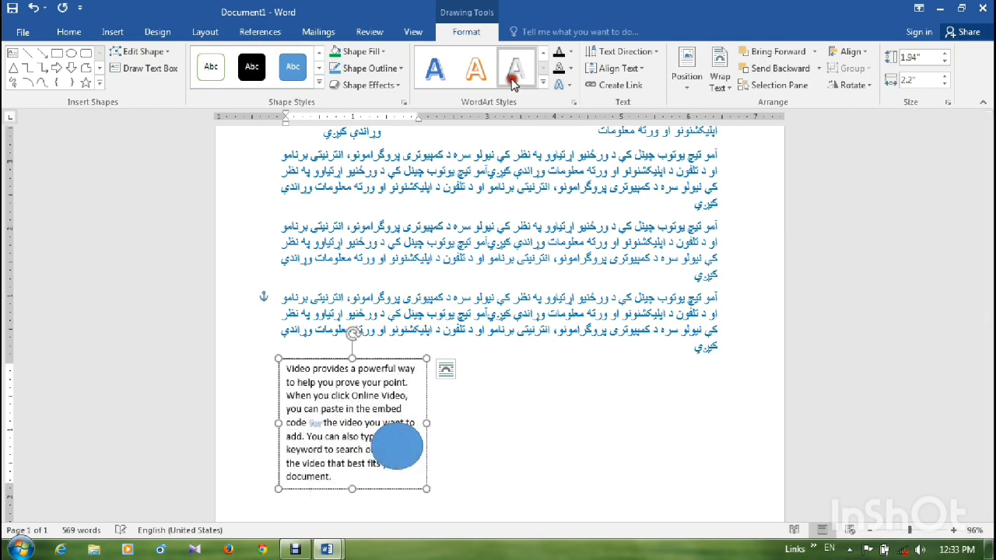
- Rotate all text in the text box 90° and return its direction to Horizontal
left_click(648, 53)
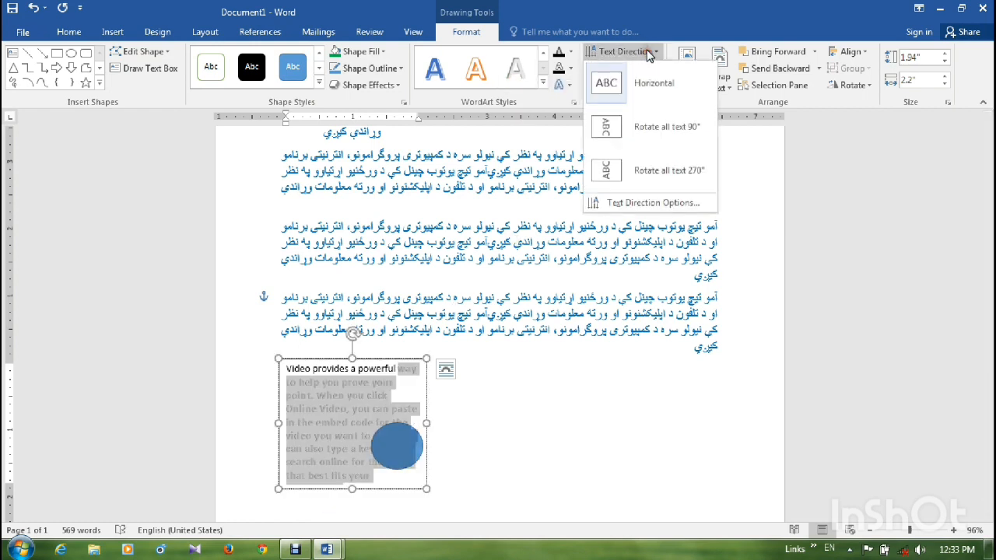
left_click(640, 133)
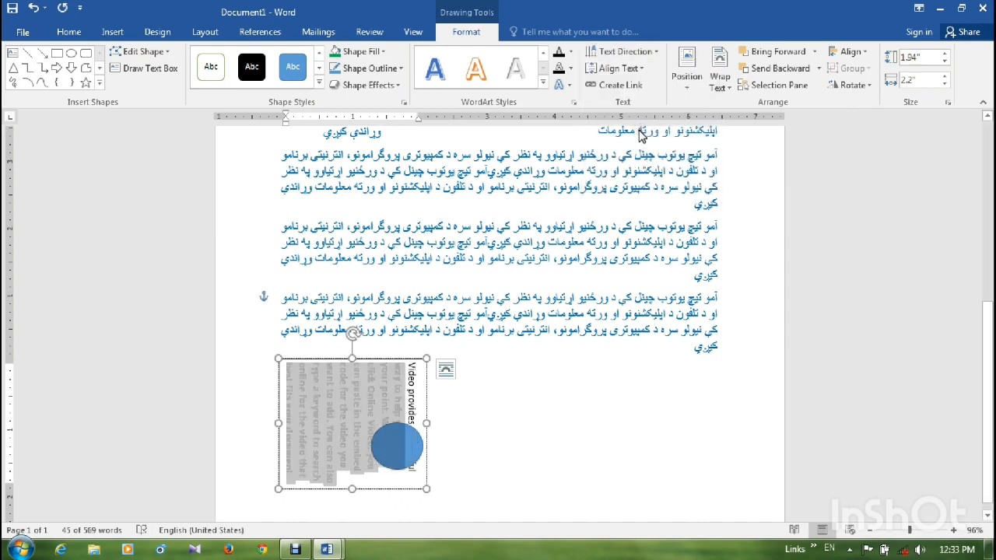
left_click(625, 51)
left_click(618, 82)
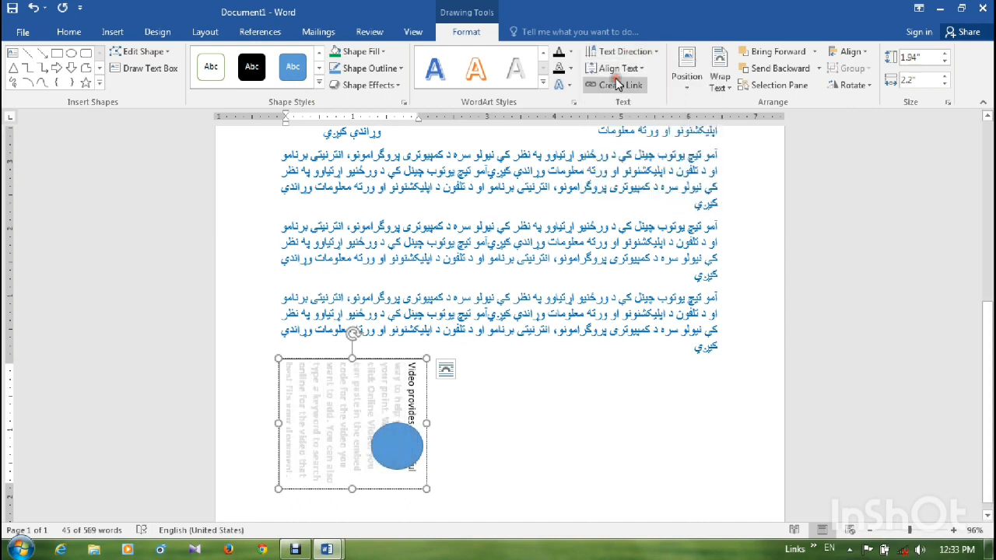
- Try the Bottom Left position with square wrapping on the text box and preview other text wrapping options
left_click(688, 78)
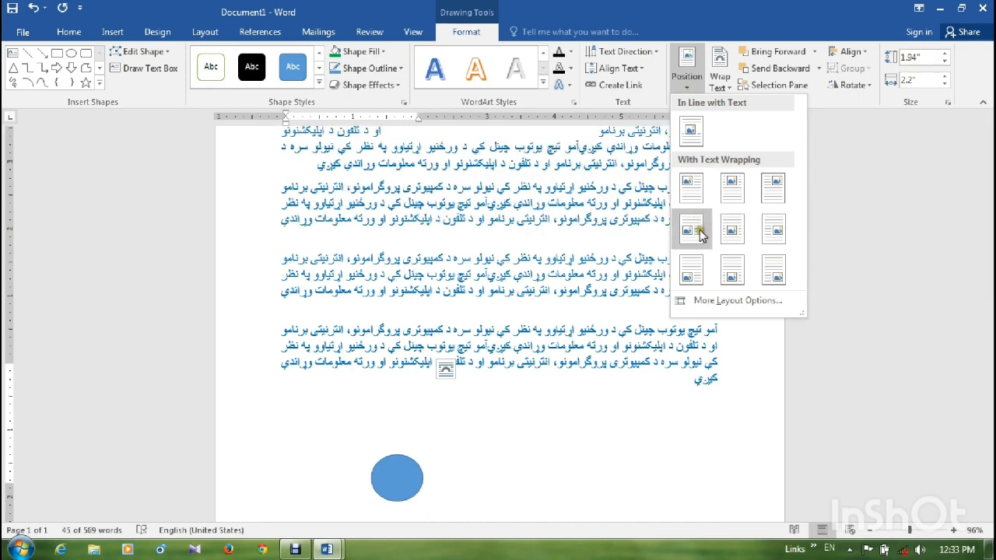
left_click(710, 275)
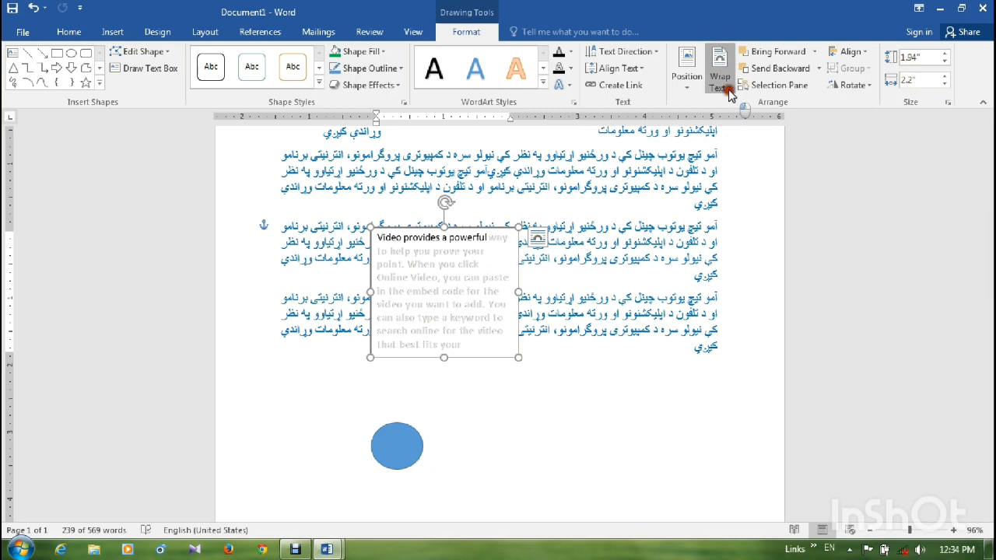
left_click(730, 97)
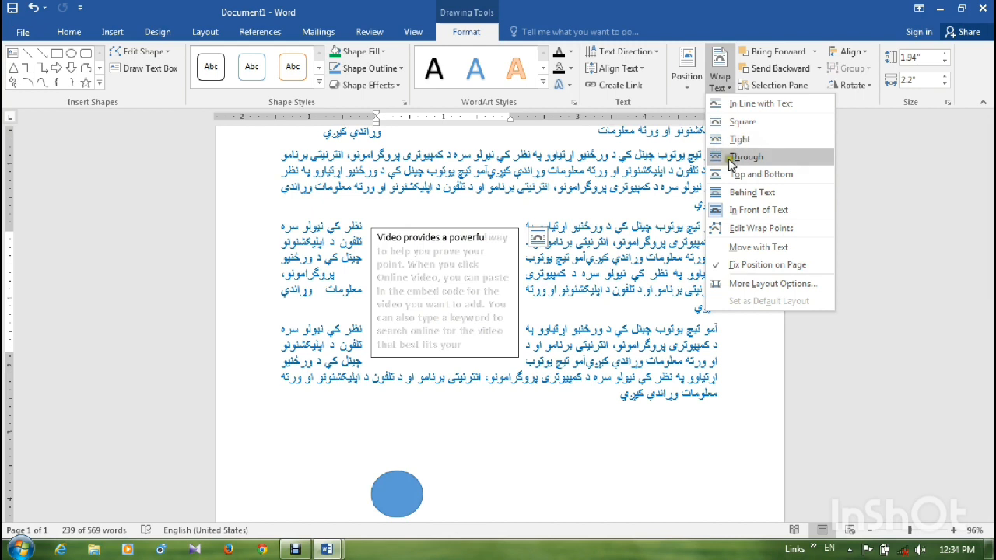
left_click(663, 205)
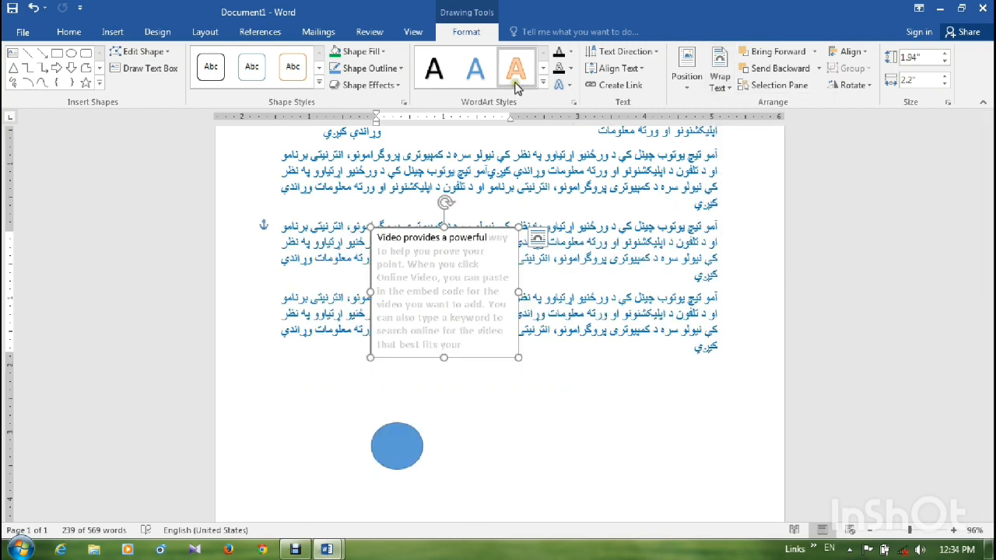
- Insert a centered page number at the bottom of the page using the Plain Number 2 design
left_click(115, 31)
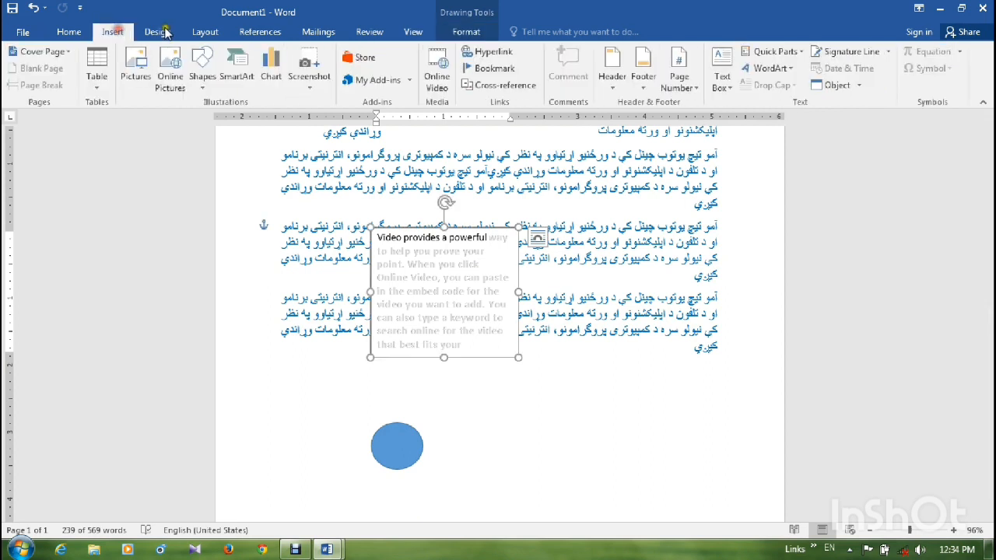
left_click(691, 90)
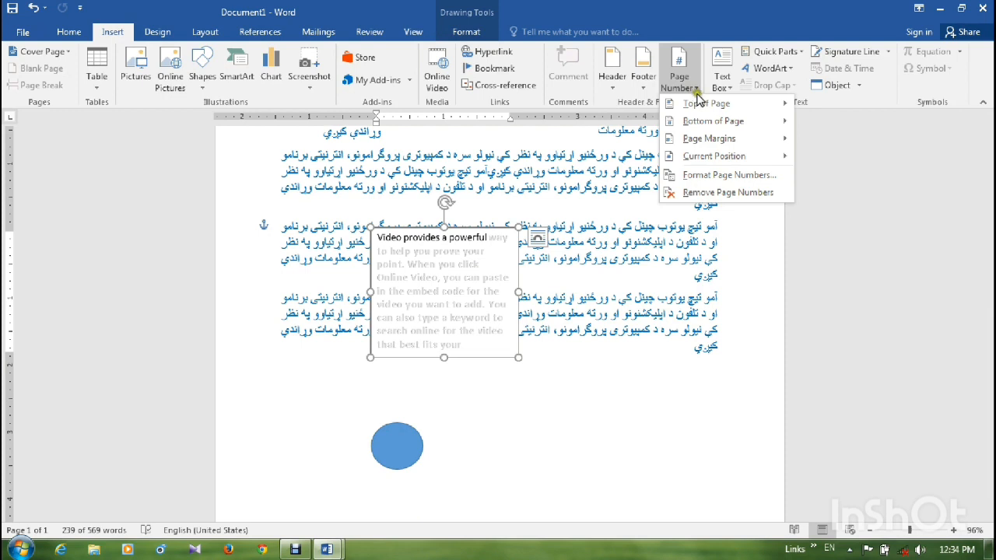
mouse_move(705, 103)
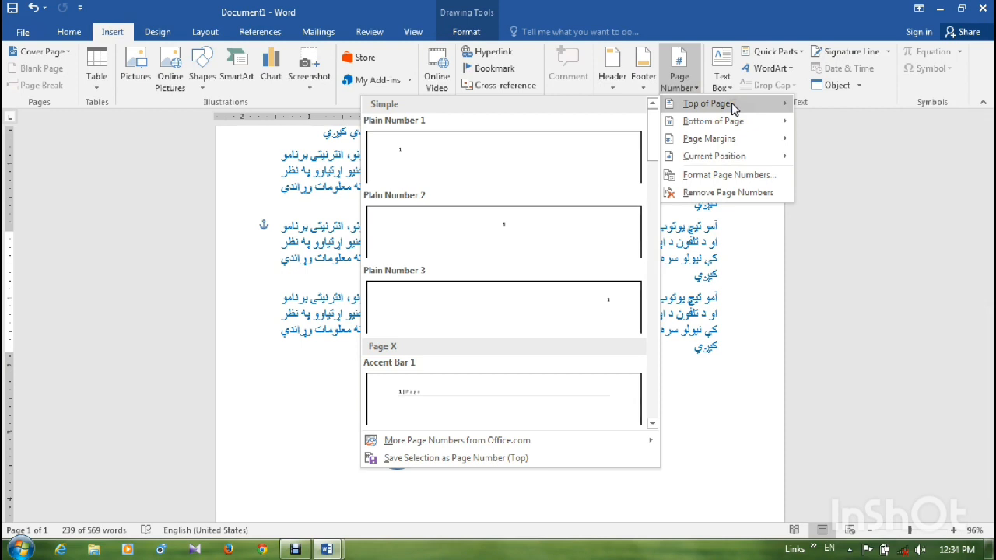
mouse_move(733, 123)
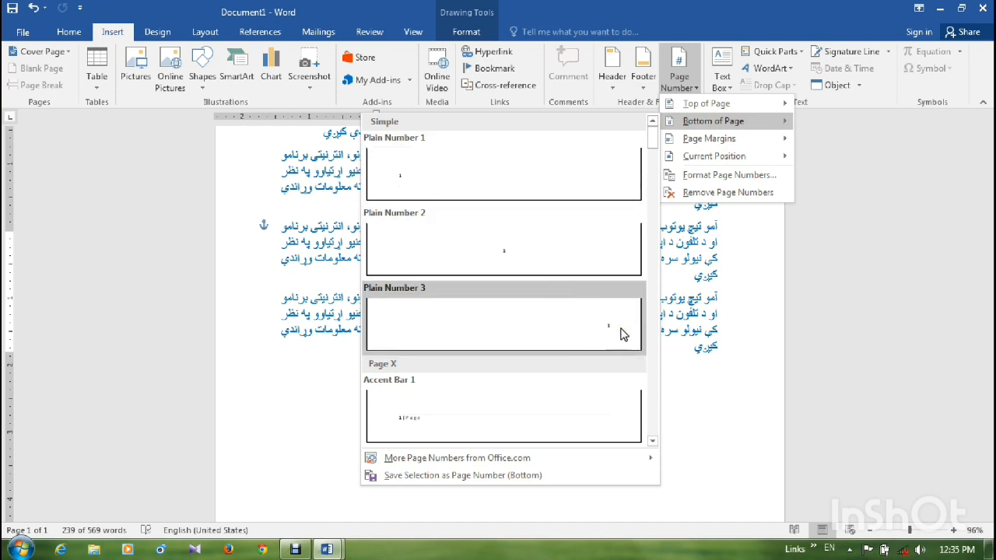
left_click(534, 261)
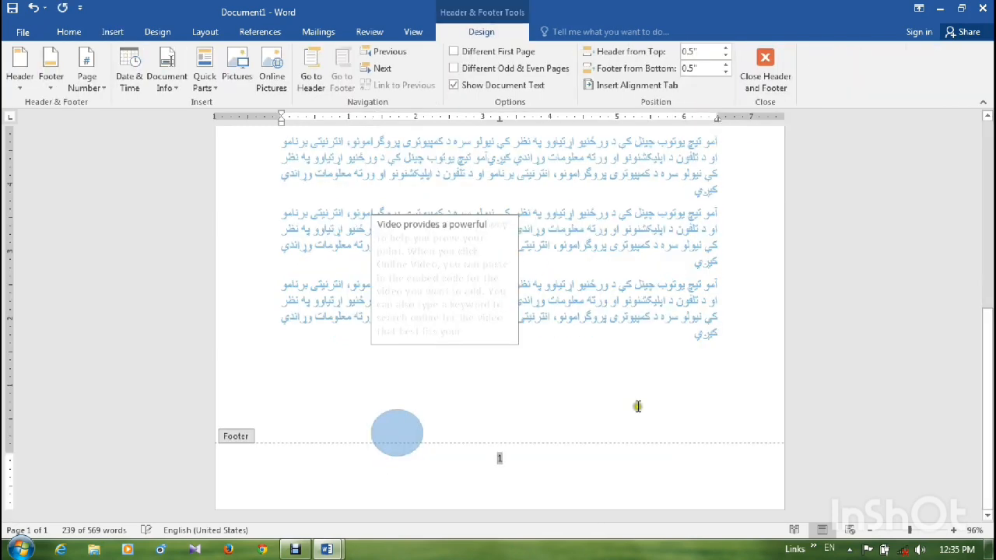
- Select the page number in the footer and place the cursor on the empty line below it
left_click(504, 465)
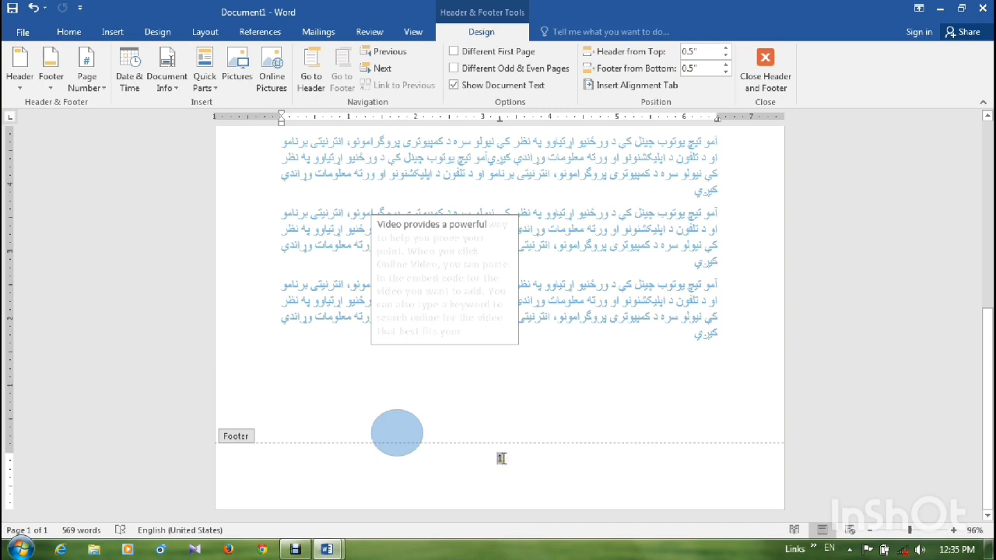
double_click(499, 458)
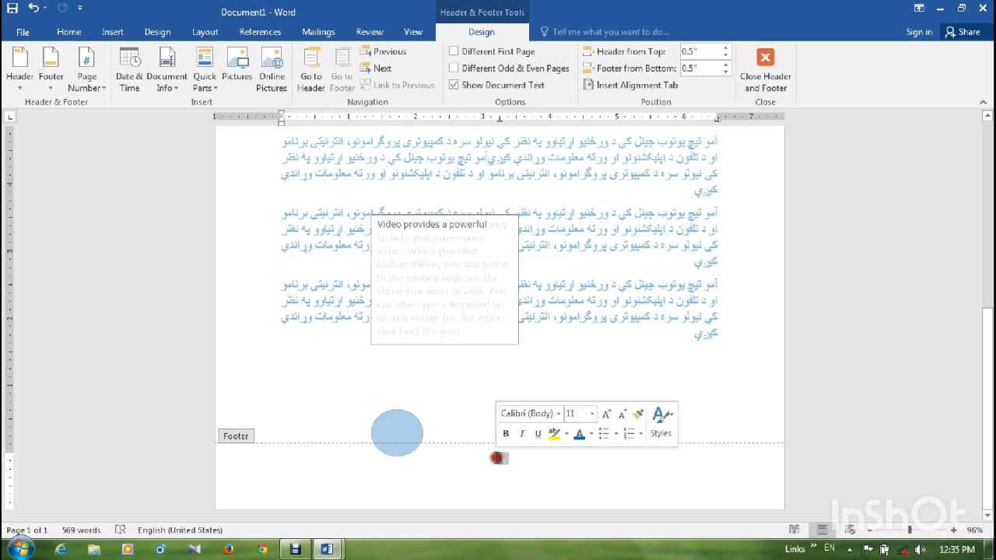
left_click(282, 471)
left_click(246, 435)
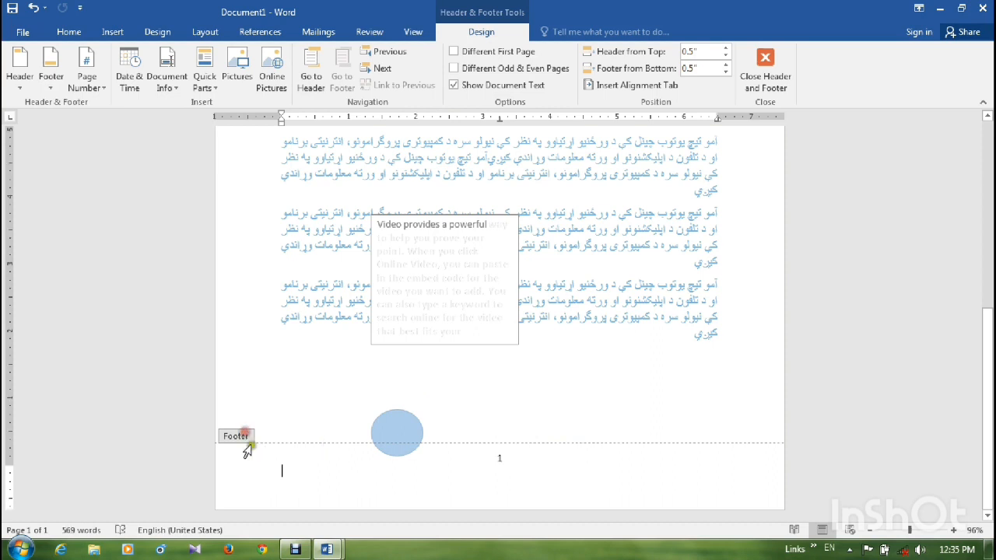
- Try out random sample text on the empty footer line below the page number and delete it
left_click(286, 465)
type("JHGHFGHF")
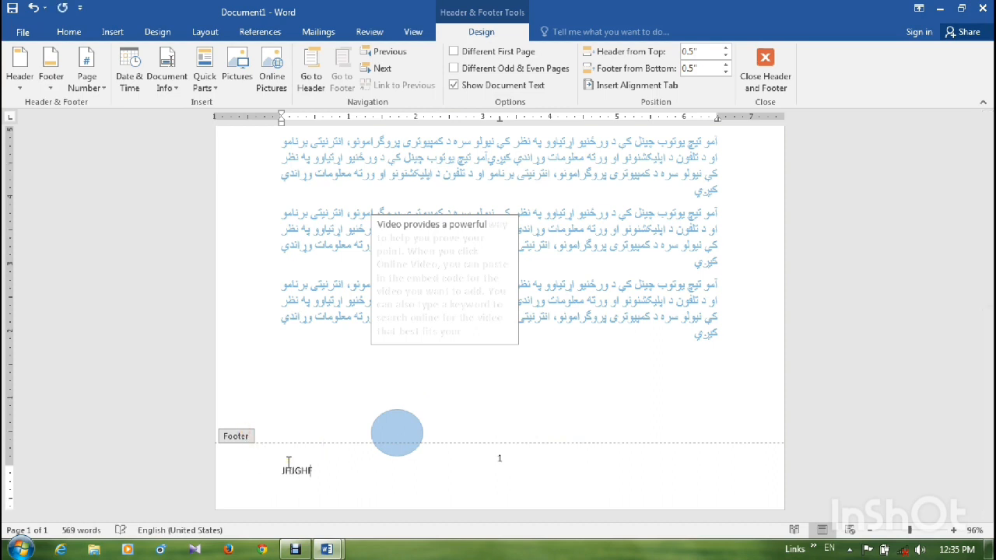
key("BackSpace")
key("BackSpace")
key("BackSpace")
key("BackSpace")
key("BackSpace")
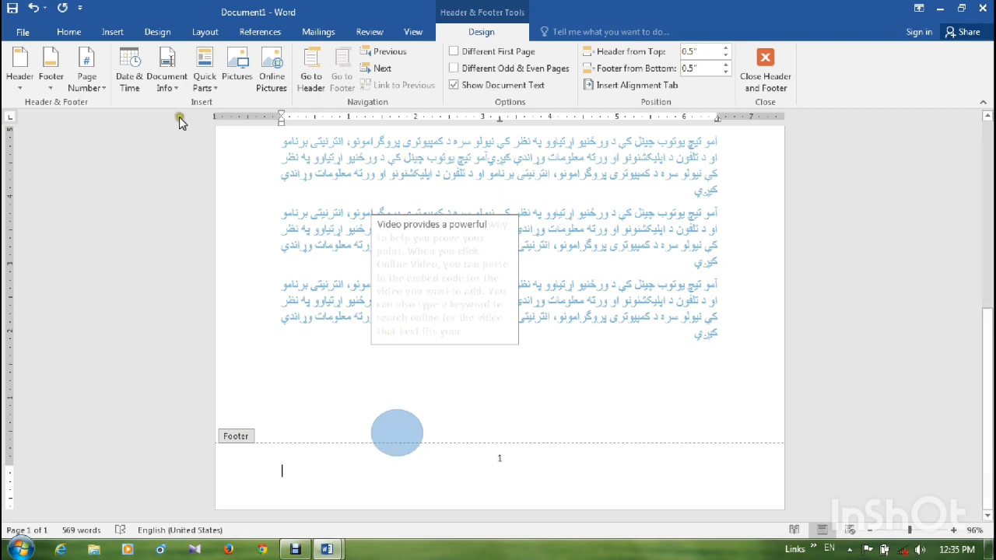
- Insert the date in the 2/2/2023 format on the footer line below the page number and close the footer
left_click(141, 73)
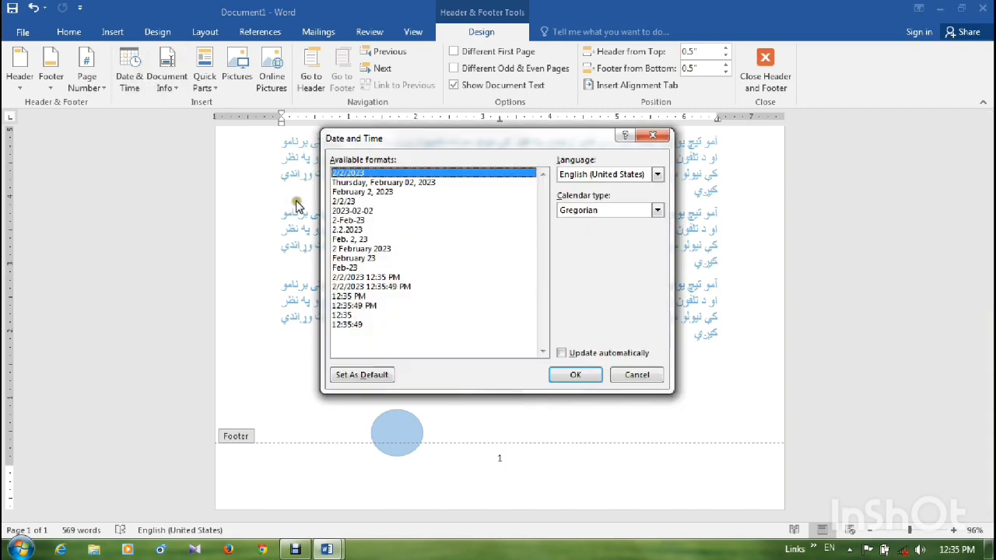
left_click(582, 374)
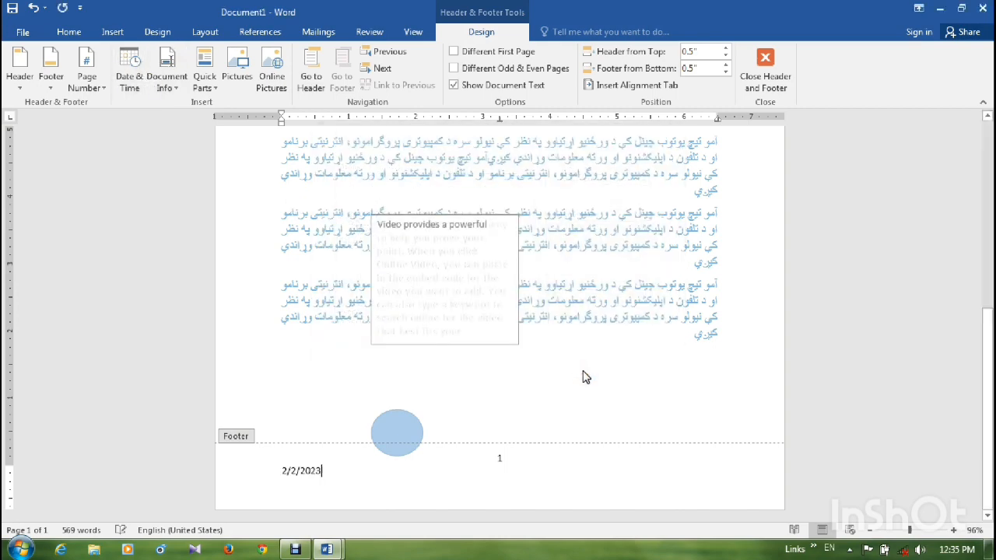
left_click(770, 77)
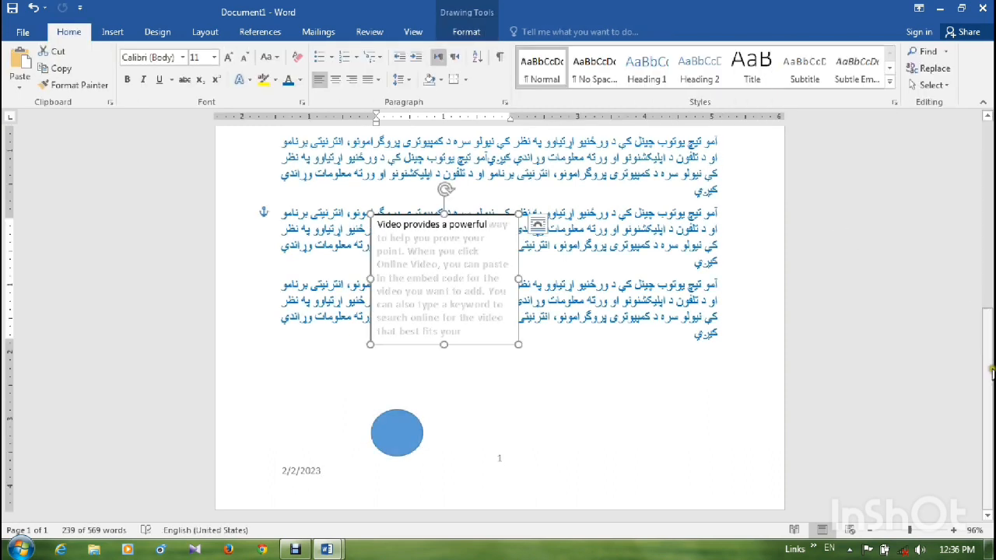
- Close Document1 and the remaining table document without saving the changes to either
left_click_drag(992, 367, 991, 134)
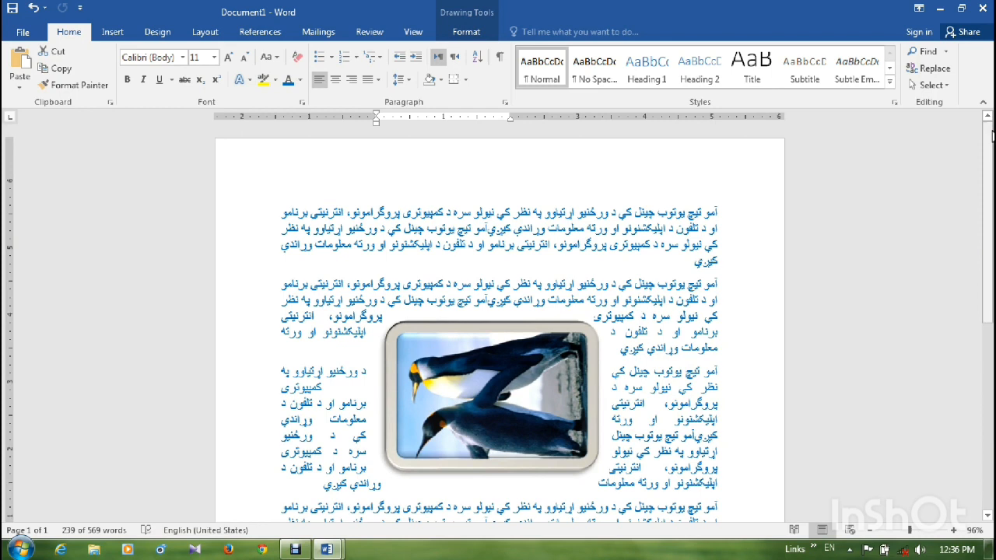
left_click(982, 8)
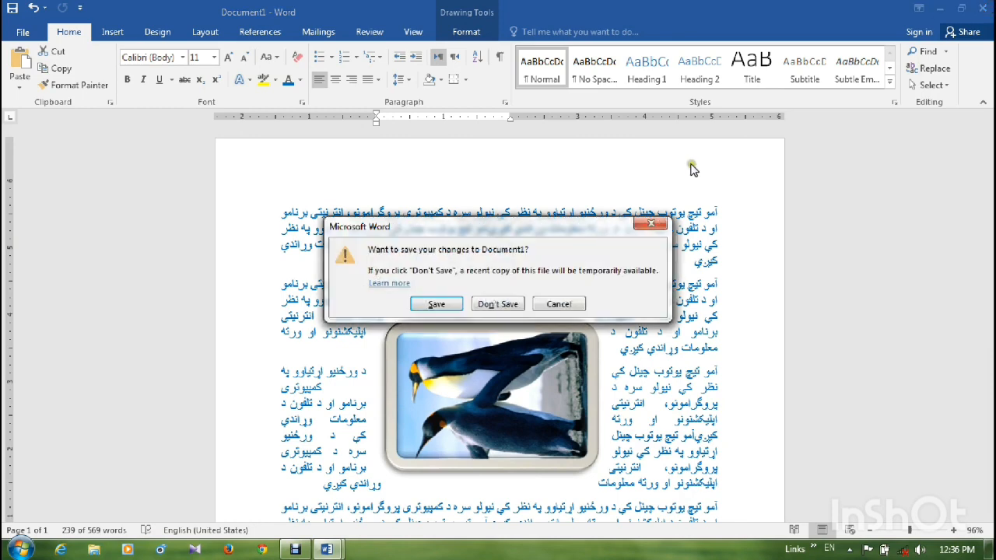
left_click(507, 304)
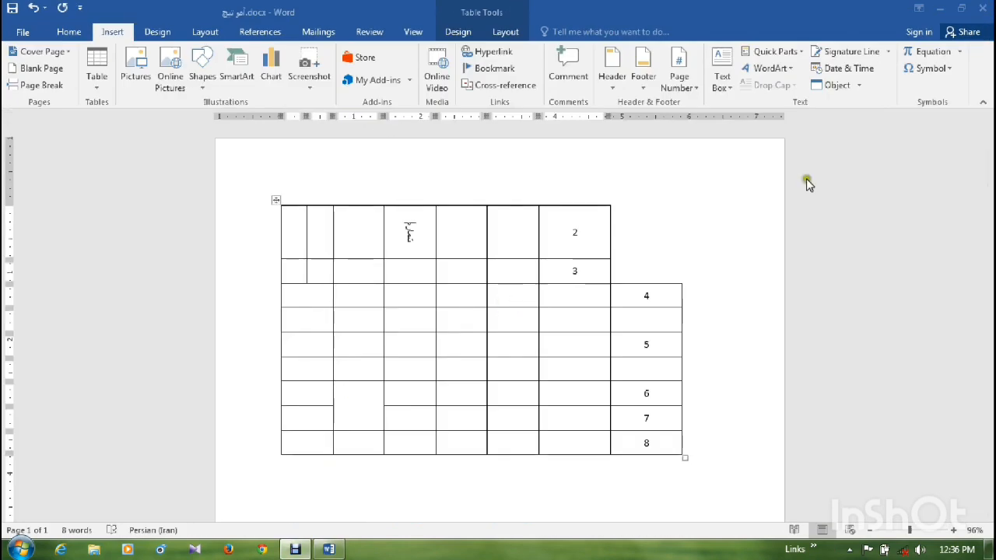
left_click(982, 7)
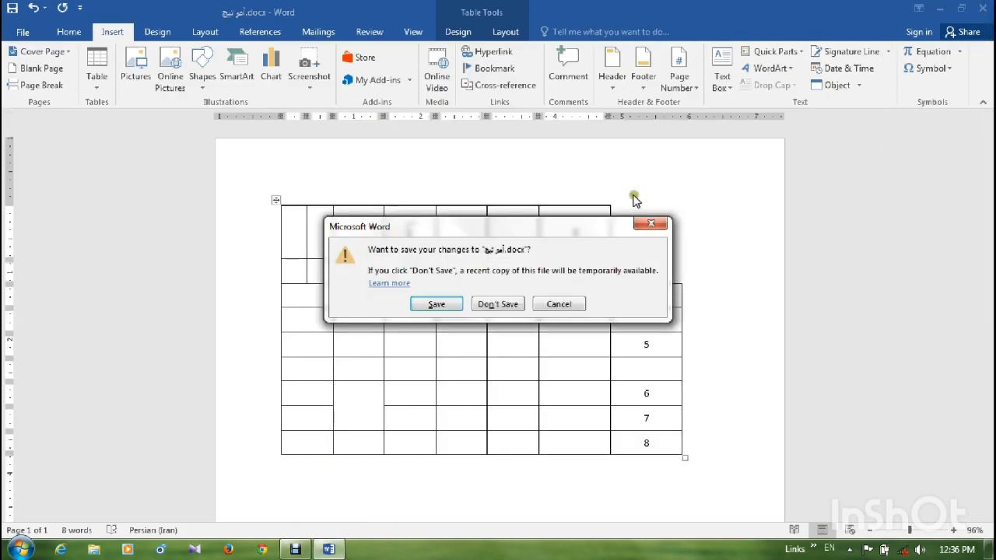
left_click(497, 305)
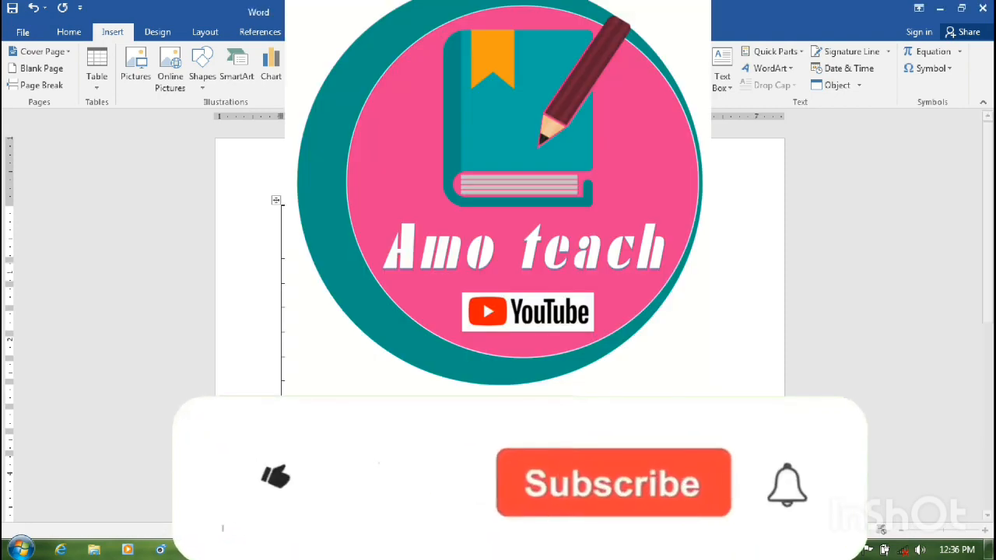